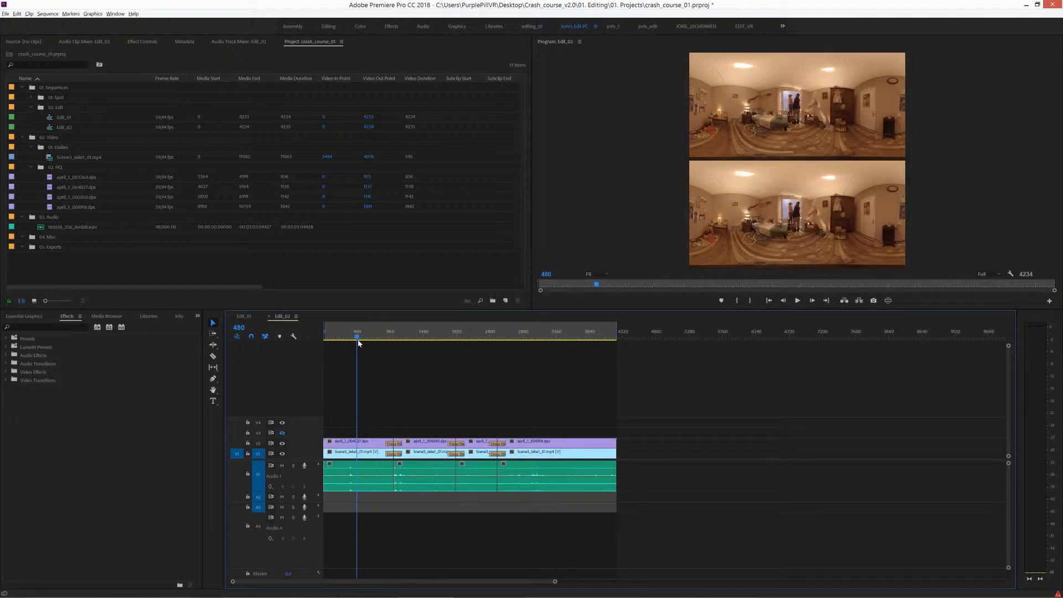
# Export frame 545 of the Edit_02 sequence as a TIFF still named TB_EDIT02, imported into the project
pyautogui.moveTo(359, 343); pyautogui.dragTo(363, 342)
pyautogui.click(362, 445)
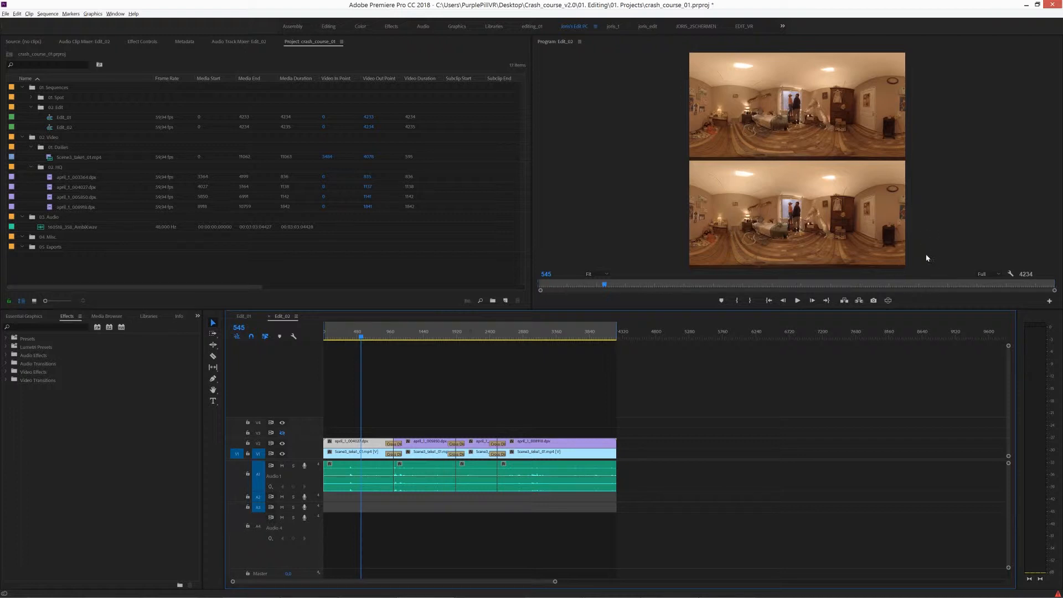
pyautogui.click(874, 300)
pyautogui.write('TB_EDIT02')
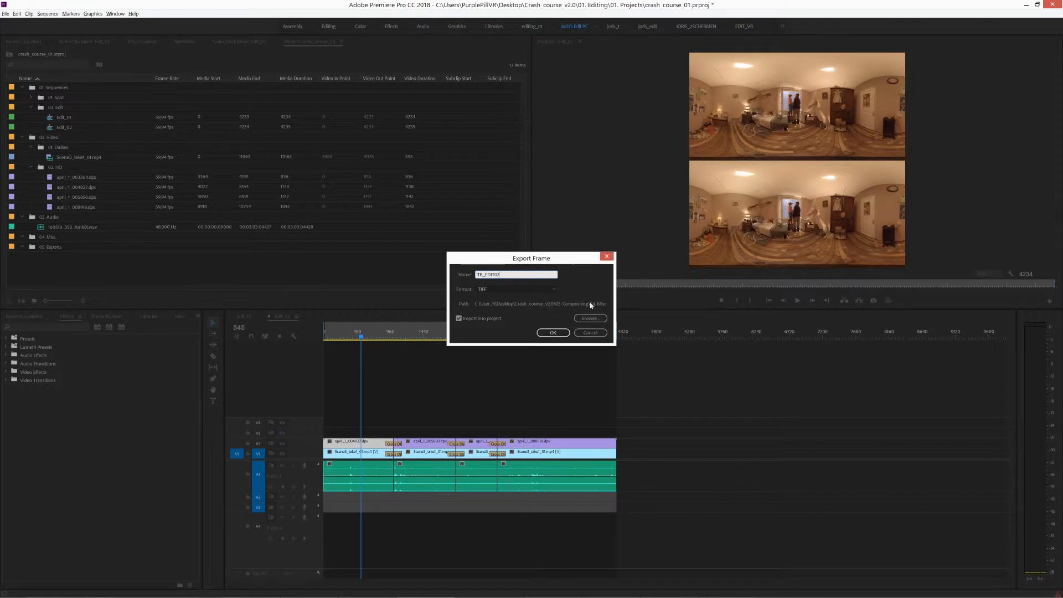
pyautogui.click(549, 333)
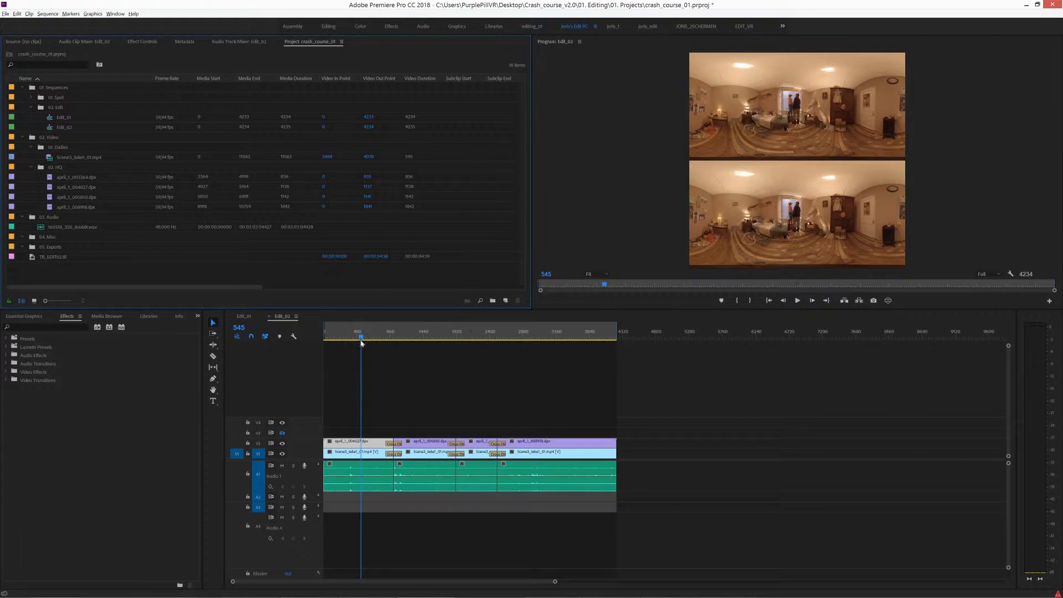
# Export the pink-glitched frame 719 of the sequence as a second TIFF still named TB_EDIT02_GLITCH
pyautogui.moveTo(361, 338); pyautogui.dragTo(374, 340)
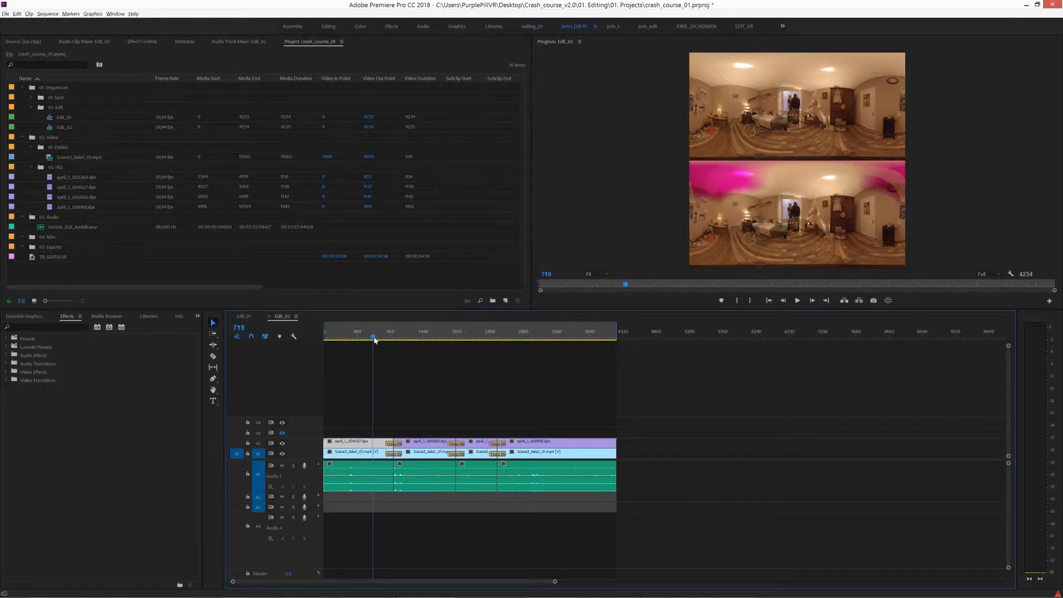
pyautogui.click(873, 300)
pyautogui.press('Return')
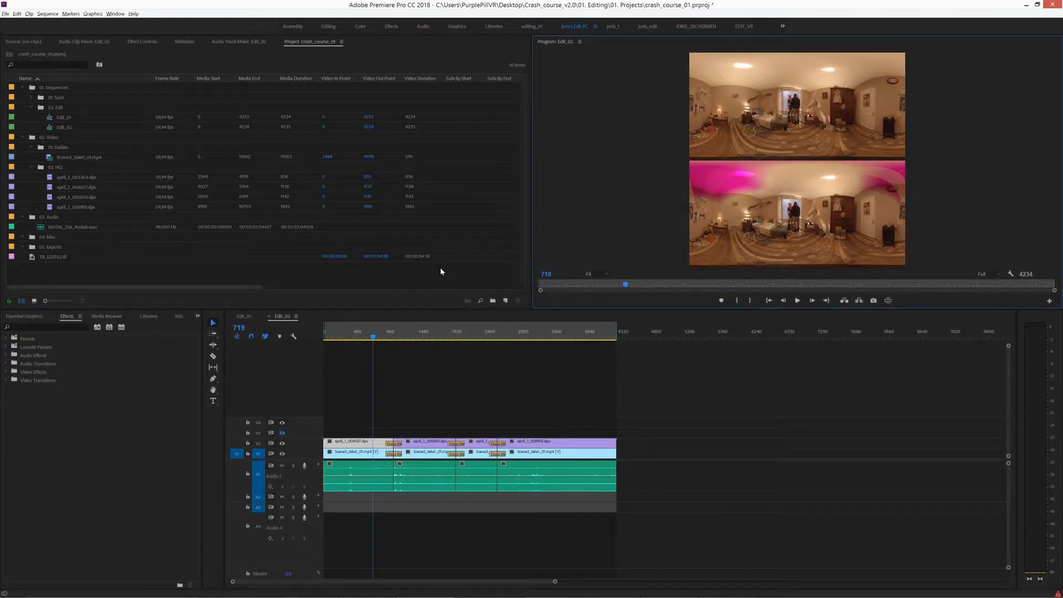
pyautogui.click(264, 279)
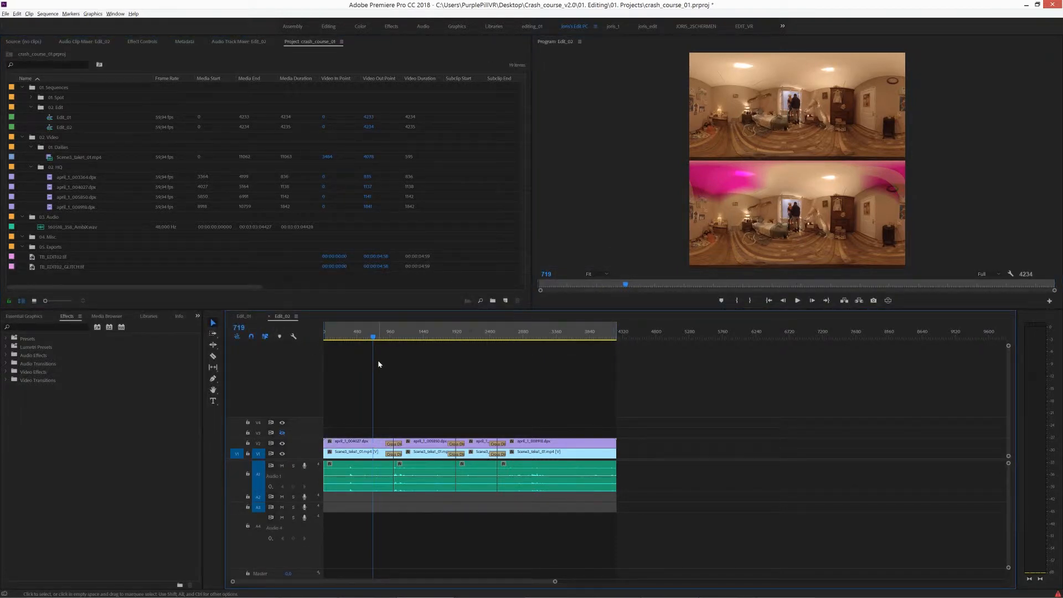
# Switch to Photoshop and add a guide layout with two rows to TB_EDIT02.tif
pyautogui.hotkey('alt', 'Tab')
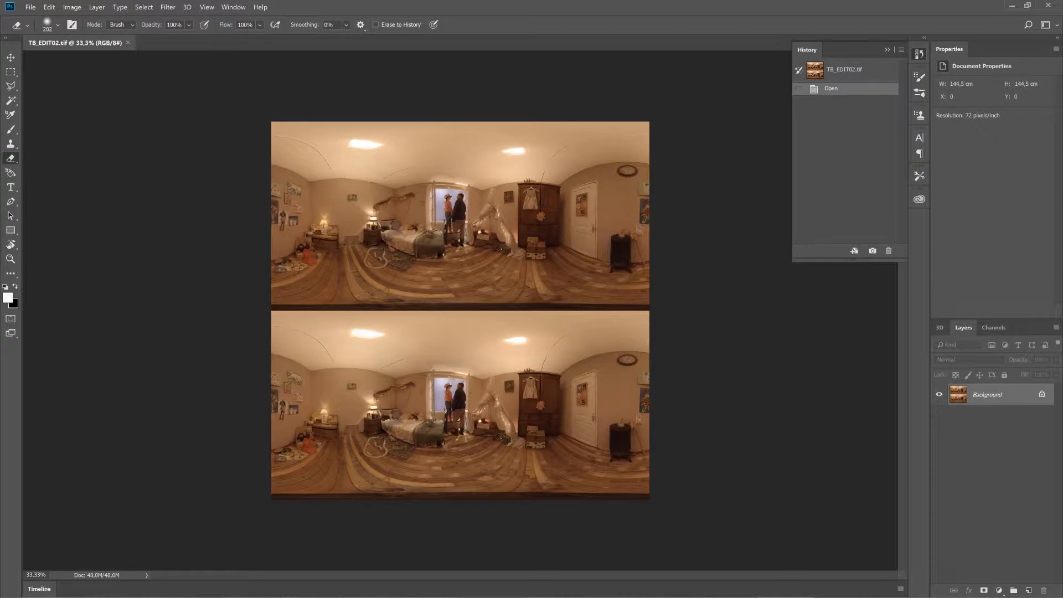
pyautogui.click(207, 7)
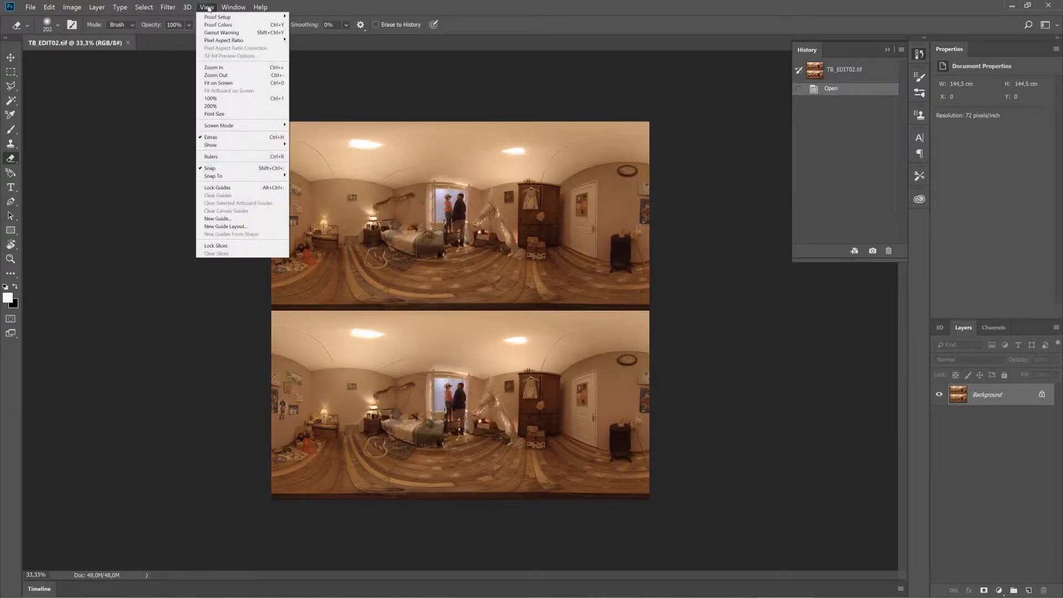
pyautogui.click(226, 226)
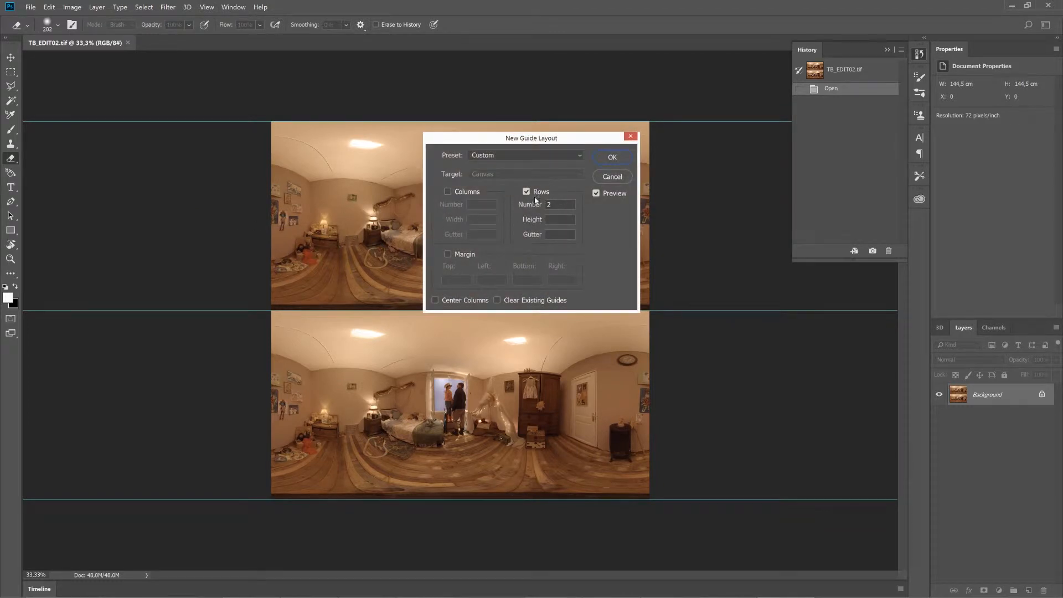
pyautogui.click(613, 156)
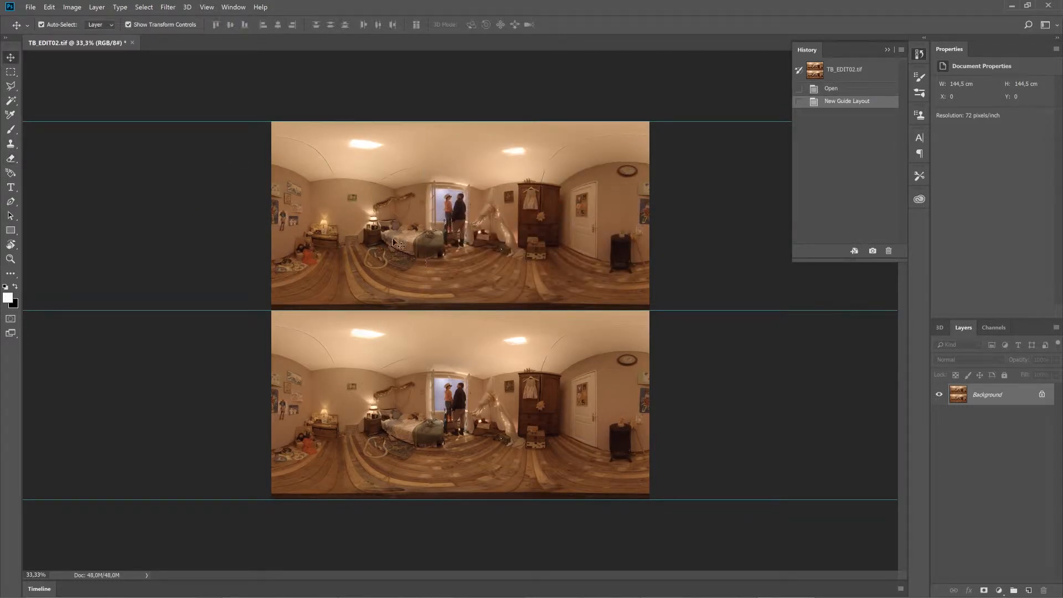
# Copy the upper half of TB_EDIT02.tif and paste it into a new 4096 x 2048 px document based on the clipboard
pyautogui.press('m')
pyautogui.moveTo(272, 121); pyautogui.dragTo(688, 310)
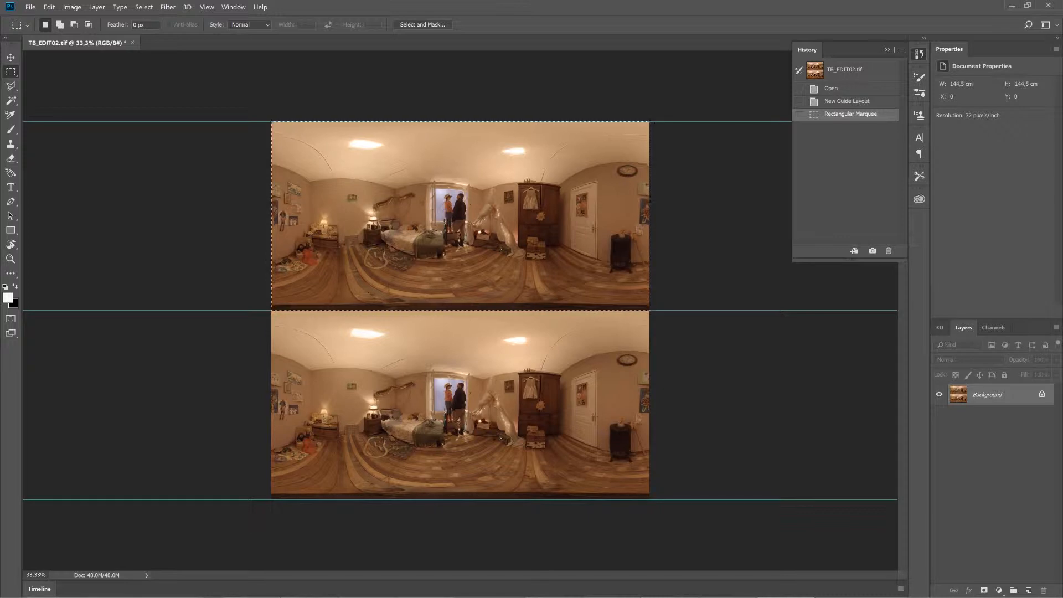
pyautogui.click(31, 8)
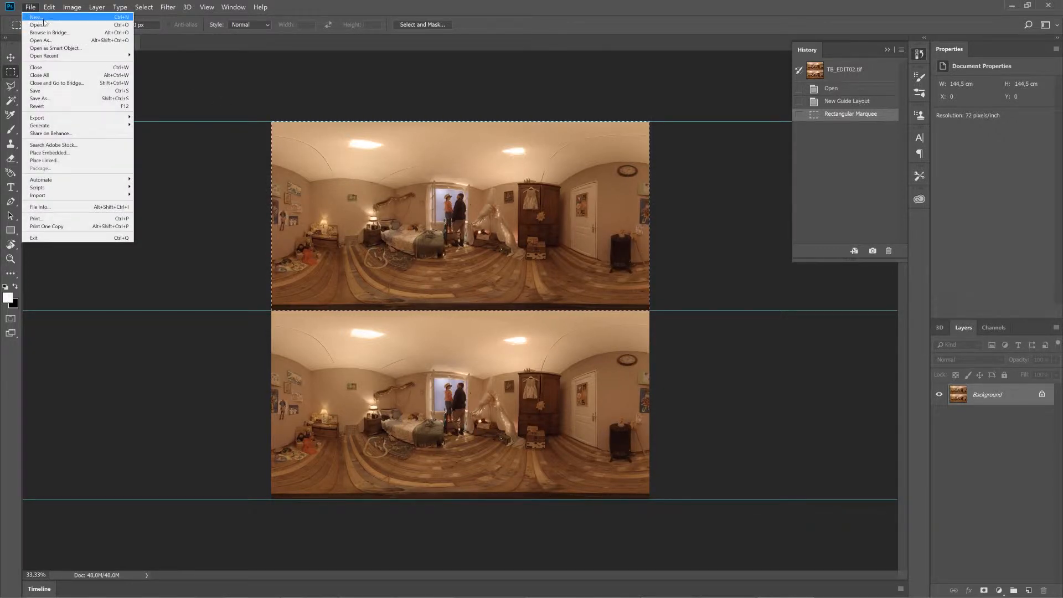
pyautogui.click(40, 17)
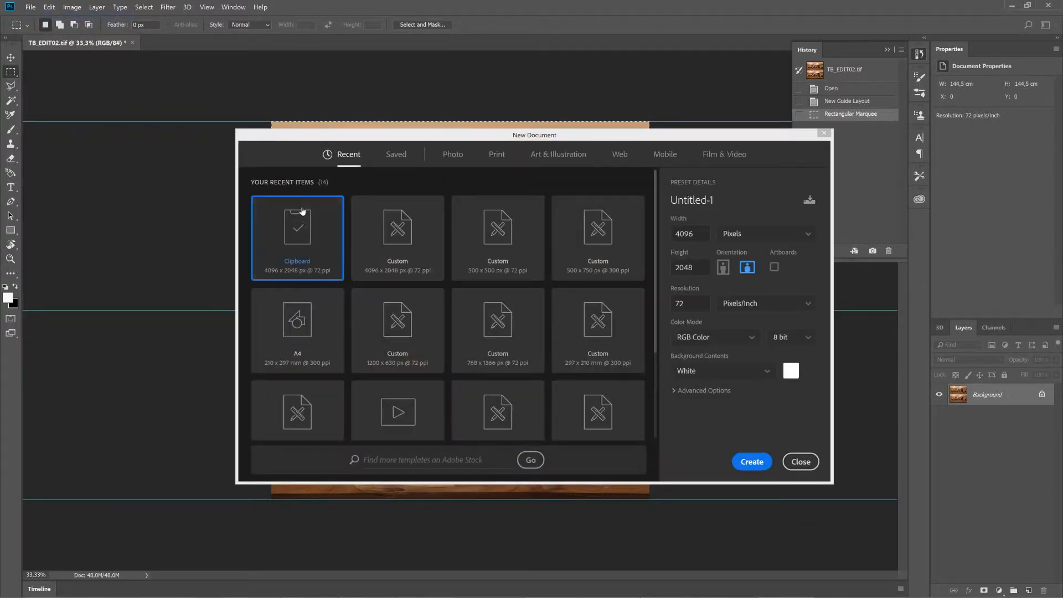
pyautogui.doubleClick(303, 234)
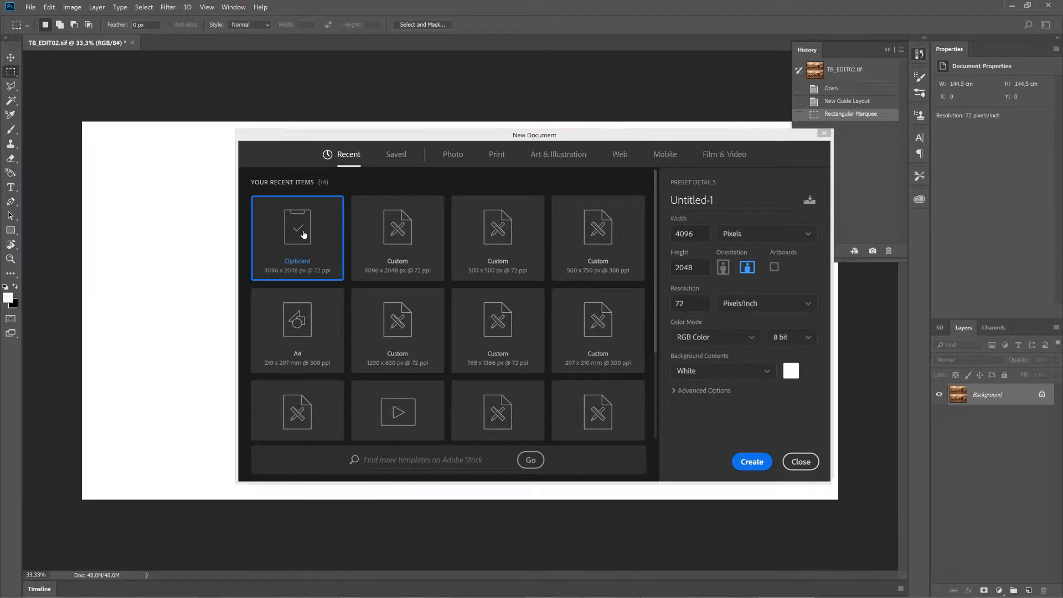
pyautogui.hotkey('ctrl', 'v')
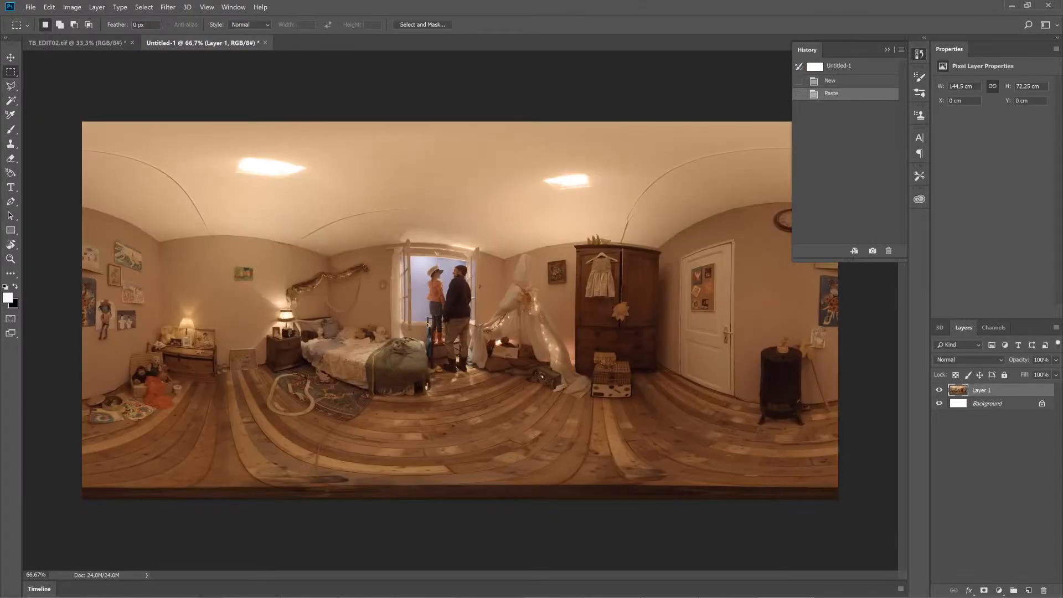
# Delete the white Background layer and save the document as Left_eye in Photoshop format in the 01. Projects folder
pyautogui.click(887, 50)
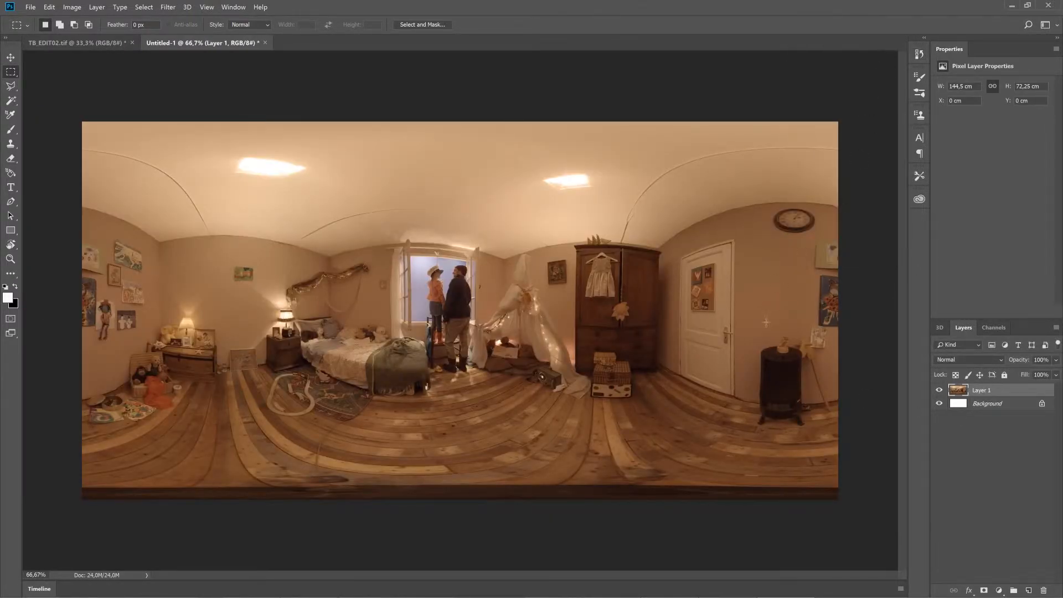
pyautogui.moveTo(1029, 409); pyautogui.dragTo(1043, 590)
pyautogui.click(31, 7)
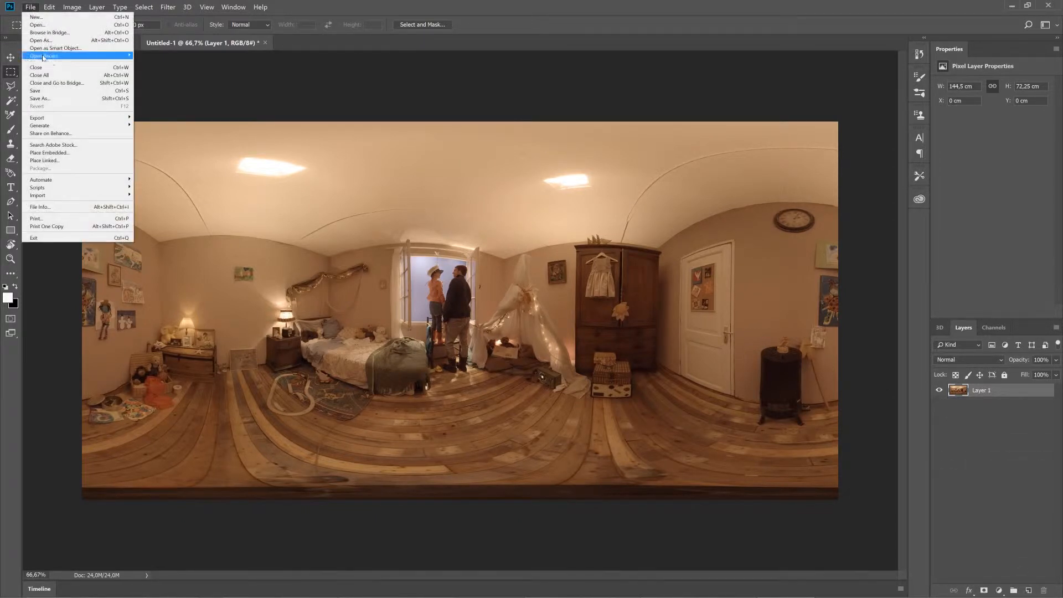
pyautogui.click(62, 99)
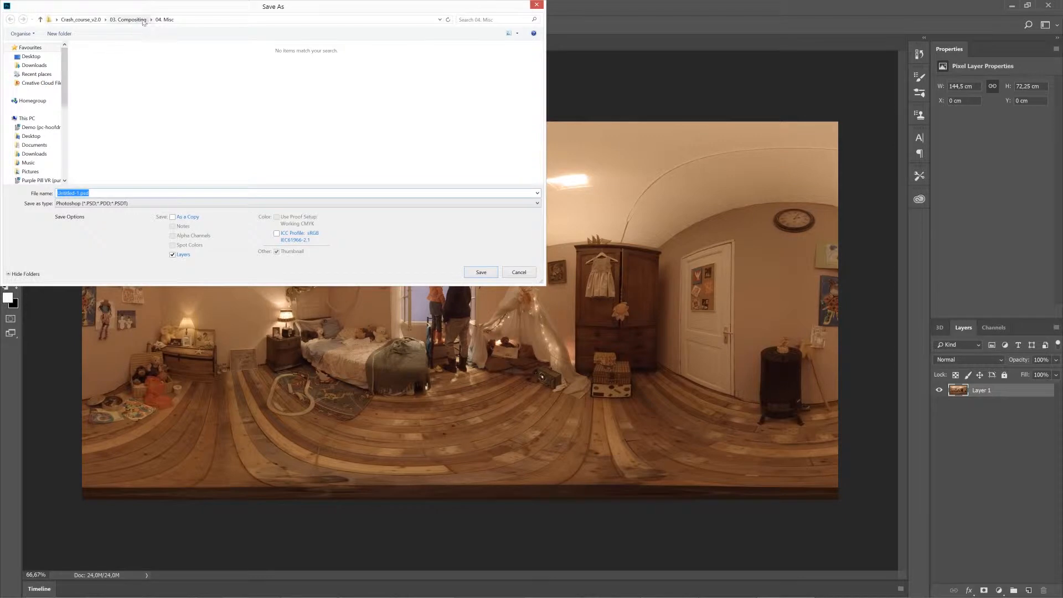
pyautogui.doubleClick(98, 59)
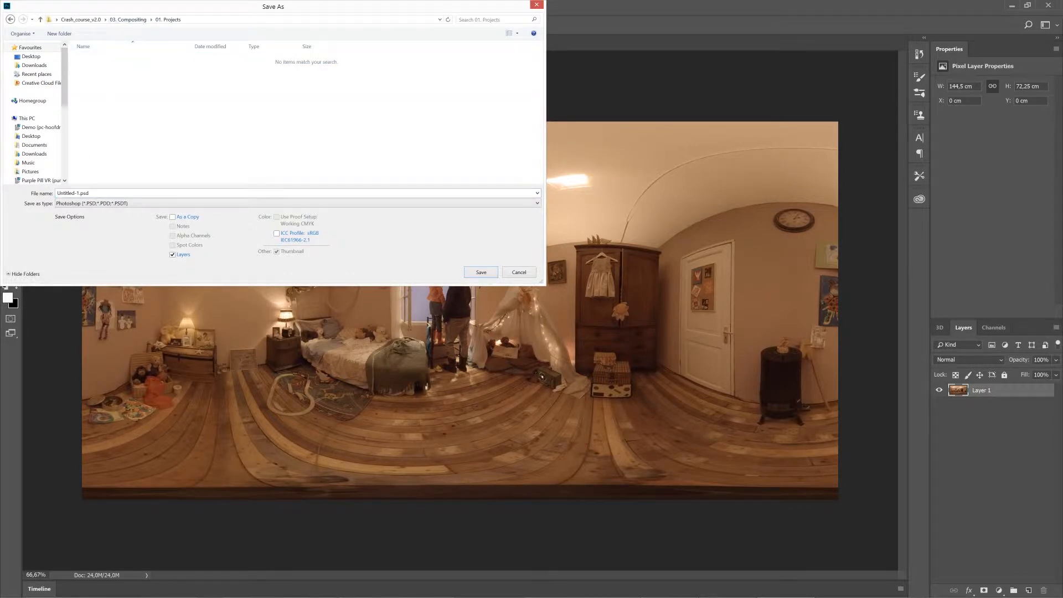
pyautogui.click(103, 193)
pyautogui.click(77, 193)
pyautogui.moveTo(77, 193); pyautogui.dragTo(8, 192)
pyautogui.press('BackSpace')
pyautogui.write('Left_eye')
pyautogui.press('Return')
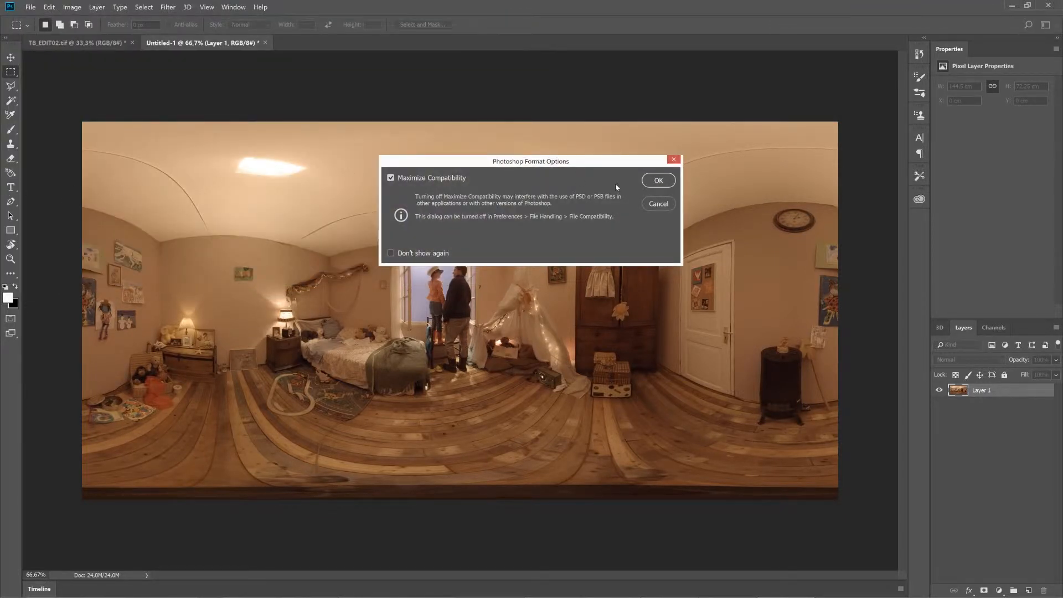
pyautogui.click(658, 180)
# Copy the lower half of TB_EDIT02.tif and paste it into another new 4096 x 2048 px document based on the clipboard
pyautogui.click(77, 43)
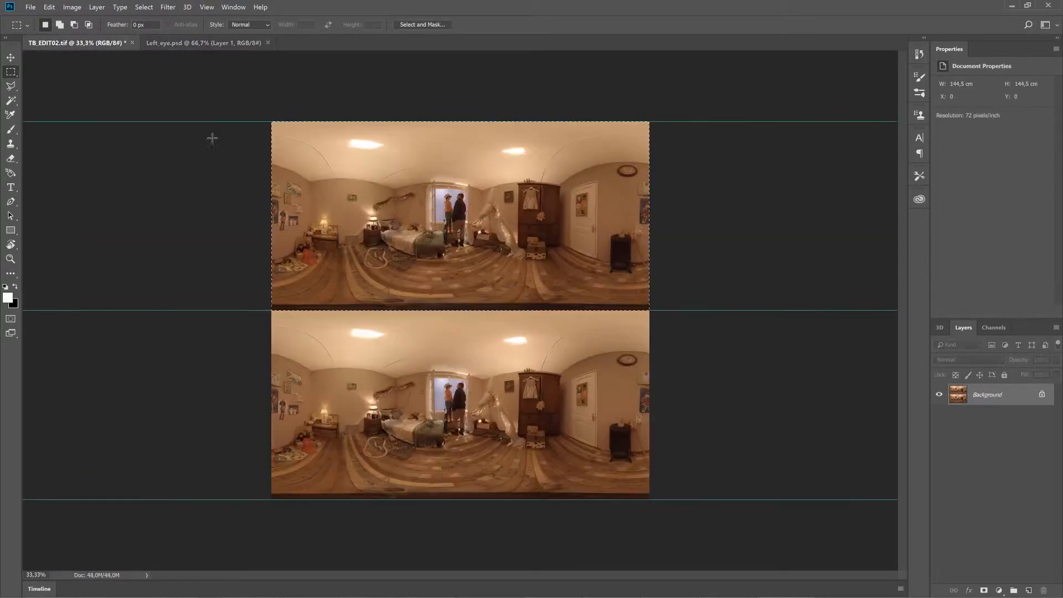
pyautogui.moveTo(270, 499); pyautogui.dragTo(781, 308)
pyautogui.hotkey('ctrl', 'c')
pyautogui.click(30, 7)
pyautogui.click(36, 17)
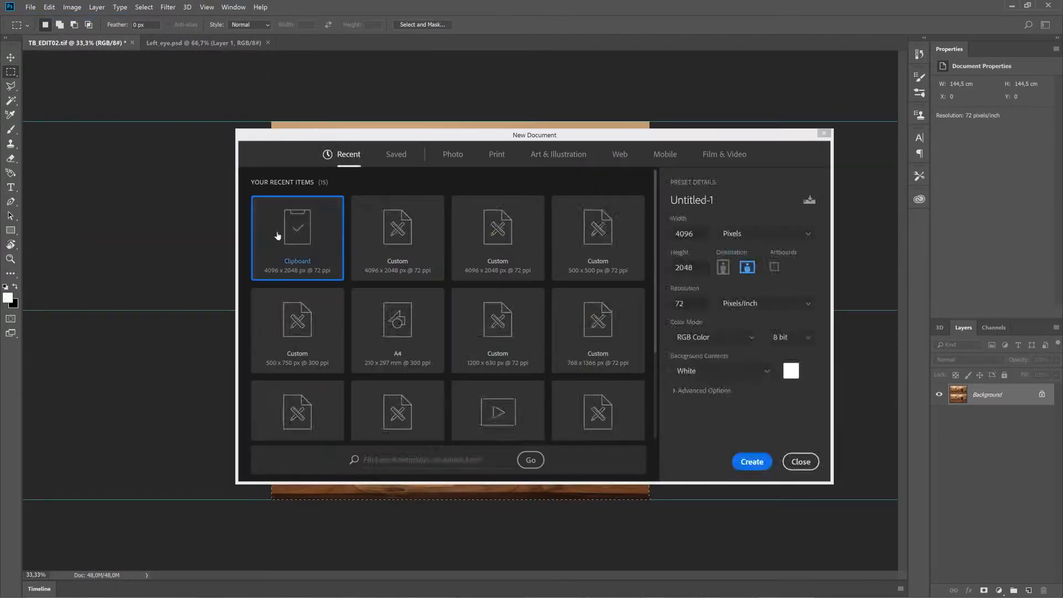
pyautogui.click(752, 460)
pyautogui.hotkey('ctrl', 'v')
# Save the lower-half document as Right_eye.psd in the 01. Projects folder and delete its white Background layer
pyautogui.click(30, 7)
pyautogui.click(42, 94)
pyautogui.click(99, 59)
pyautogui.moveTo(66, 193); pyautogui.dragTo(44, 193)
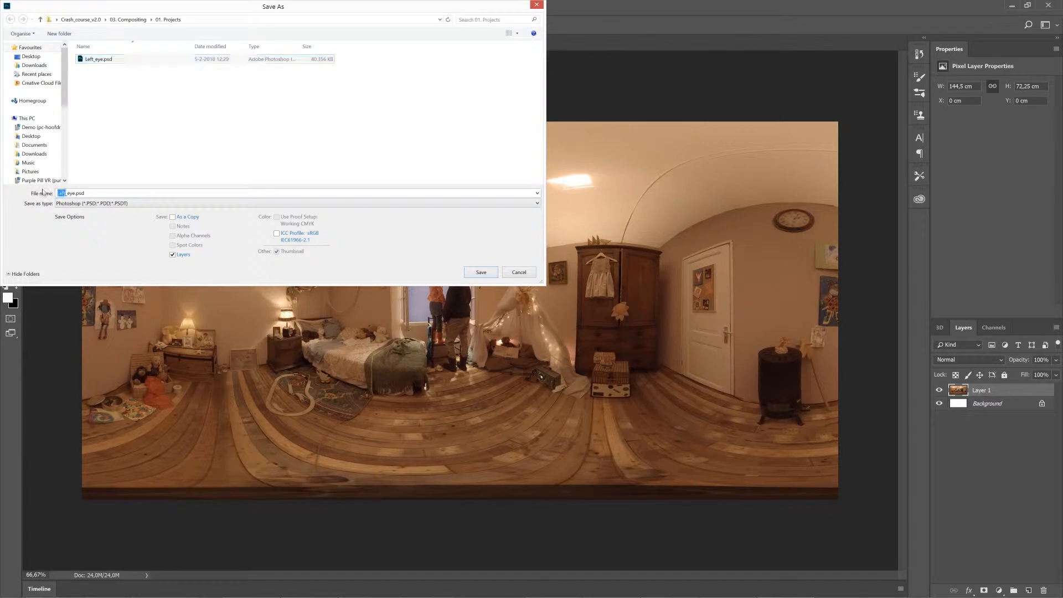
pyautogui.write('Right')
pyautogui.press('Return')
pyautogui.click(658, 180)
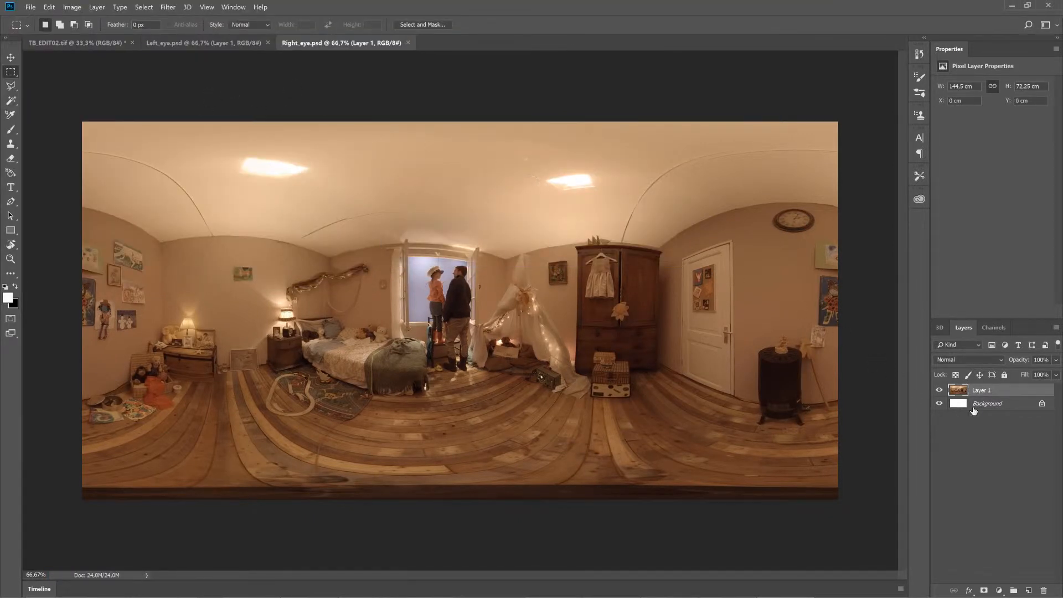
pyautogui.moveTo(973, 411); pyautogui.dragTo(1043, 590)
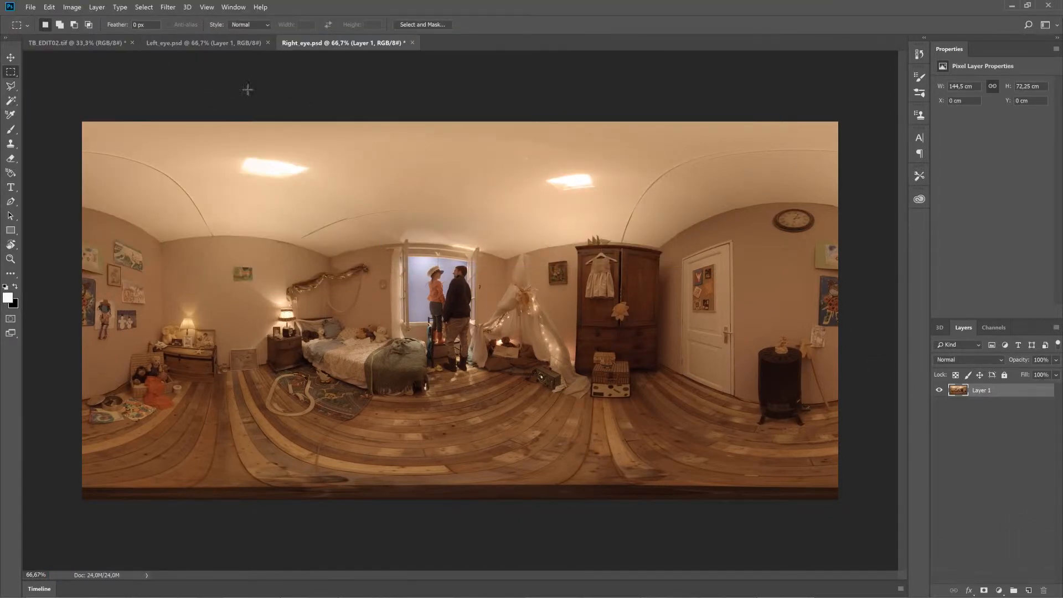
# Create a spherical panorama layer from Layer 1 in Left_eye.psd
pyautogui.click(194, 44)
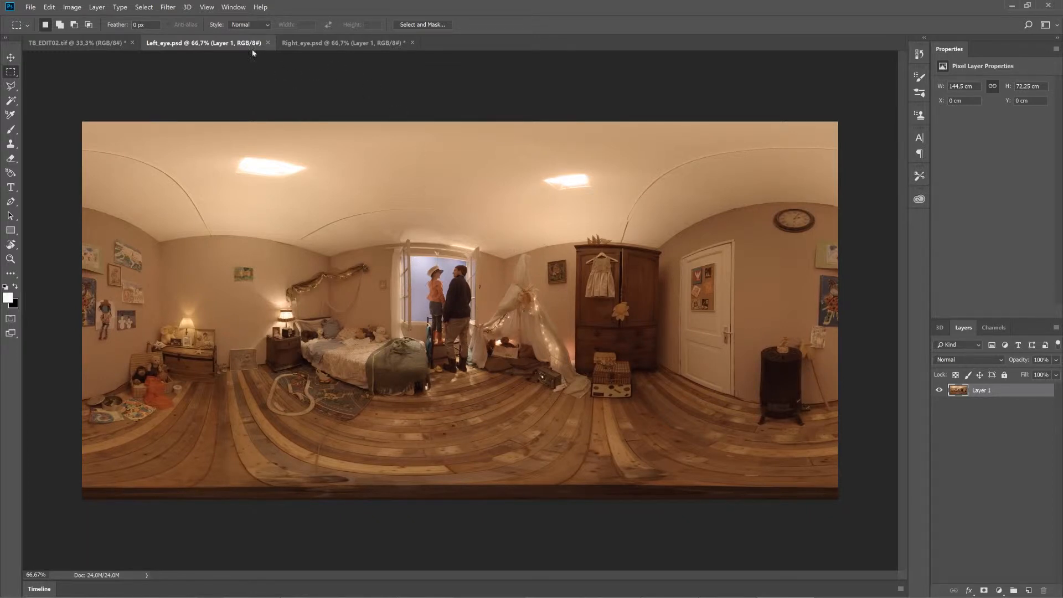
pyautogui.click(188, 7)
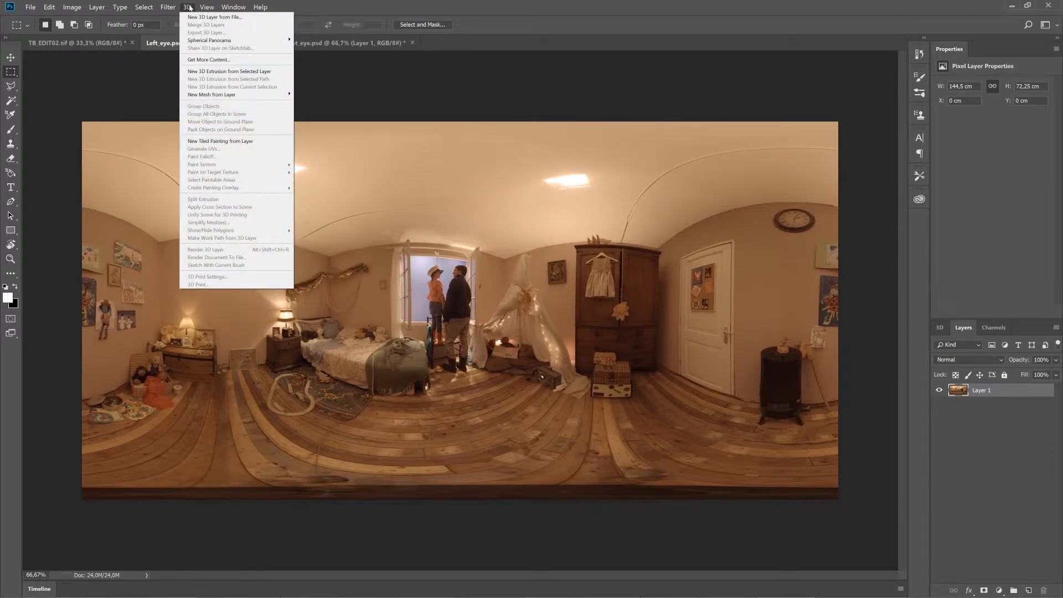
pyautogui.moveTo(217, 43)
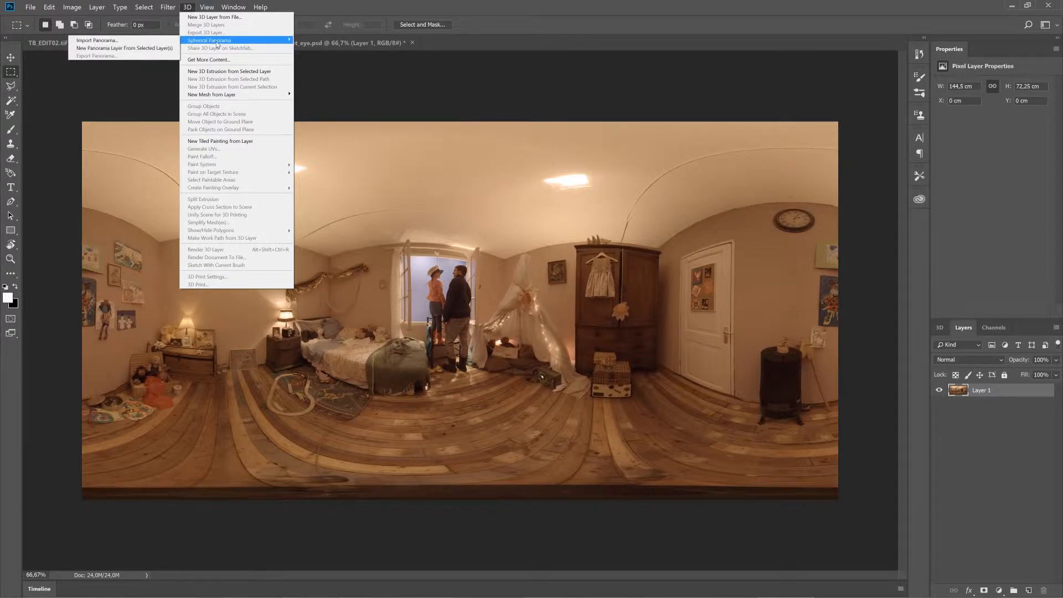
pyautogui.click(120, 49)
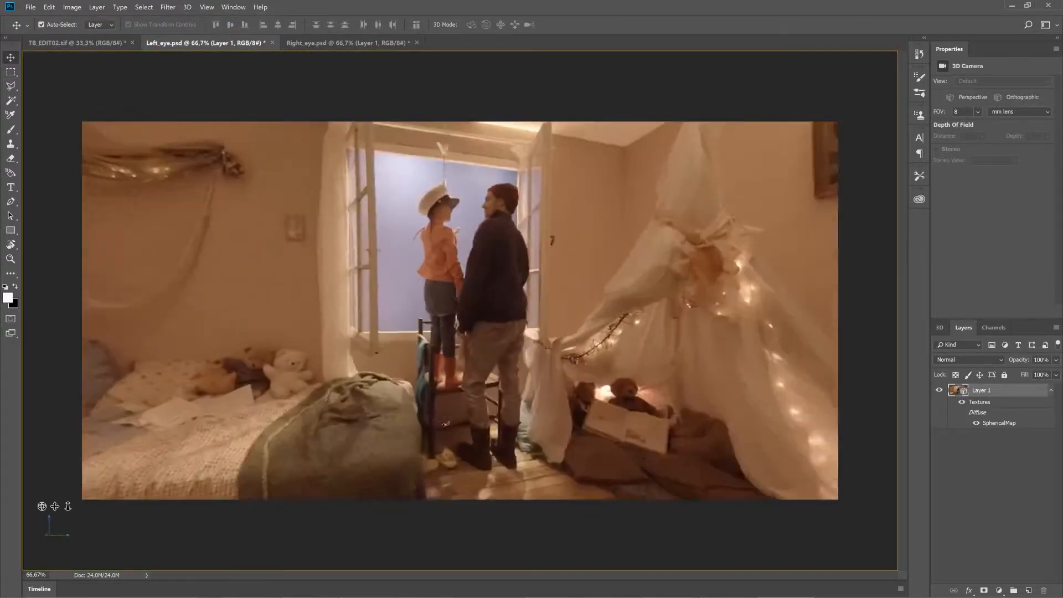
# Open the panorama layer's SphericalMap texture for editing and add a new empty layer above Layer 1
pyautogui.moveTo(446, 424); pyautogui.dragTo(413, 389)
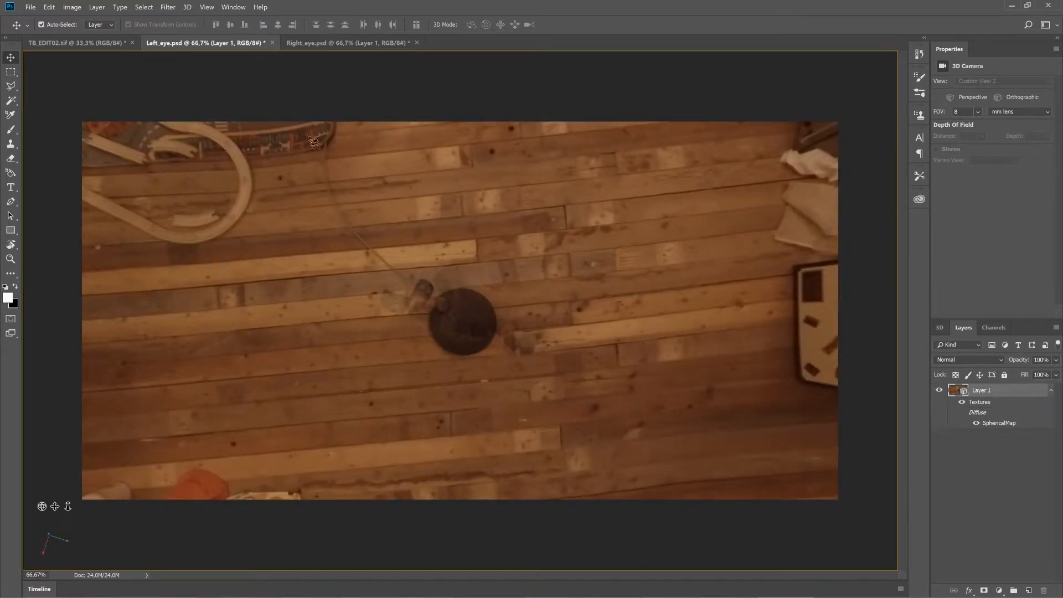
pyautogui.moveTo(467, 186)
pyautogui.mouseDown()
pyautogui.moveTo(446, 166)
pyautogui.moveTo(448, 185)
pyautogui.mouseUp()
pyautogui.click(998, 437)
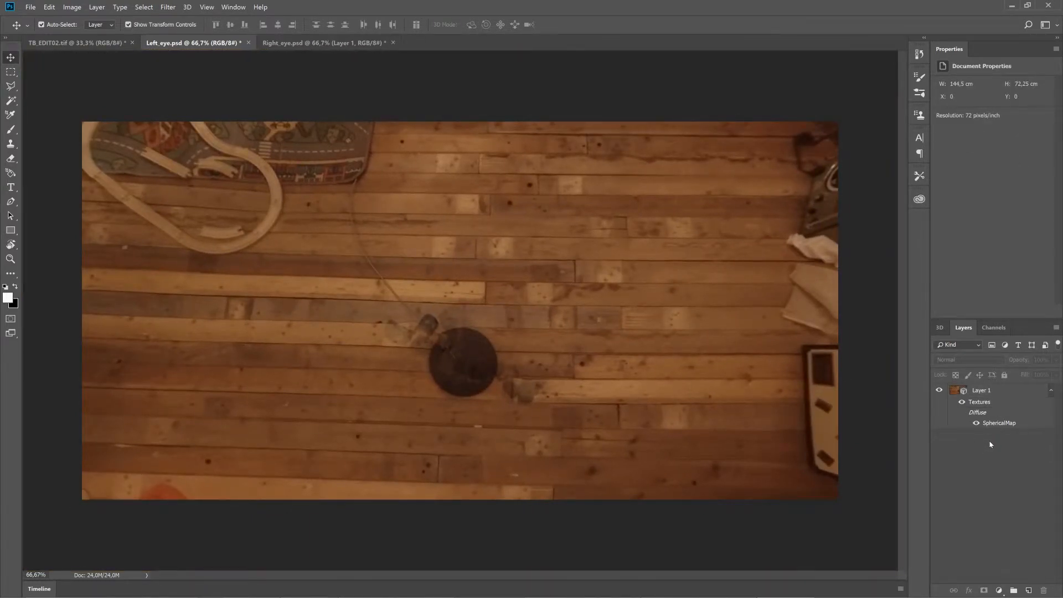
pyautogui.moveTo(599, 431); pyautogui.dragTo(601, 419)
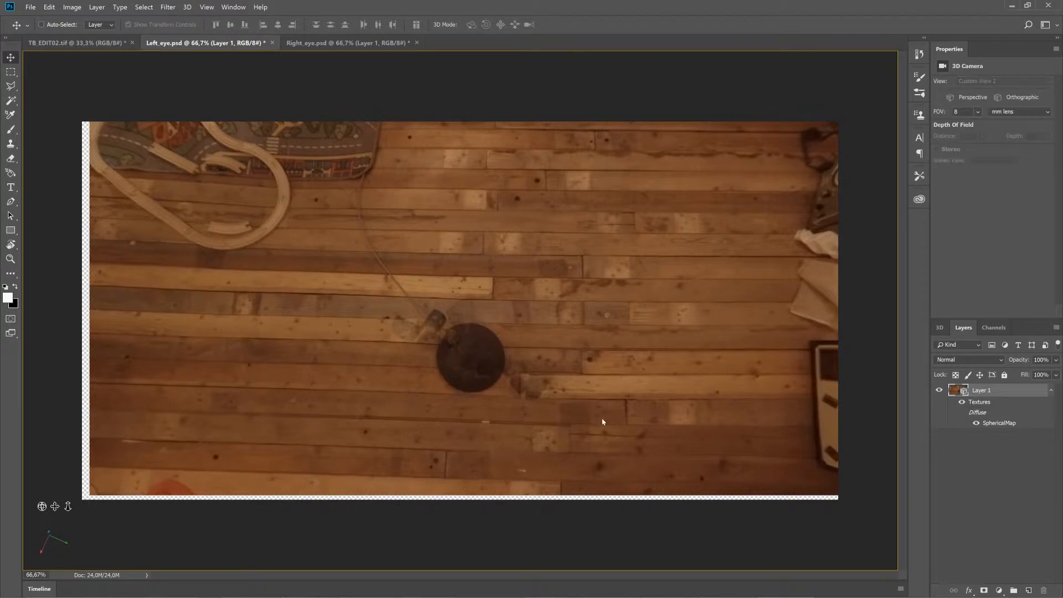
pyautogui.moveTo(596, 340)
pyautogui.mouseDown()
pyautogui.moveTo(602, 350)
pyautogui.moveTo(614, 341)
pyautogui.mouseUp()
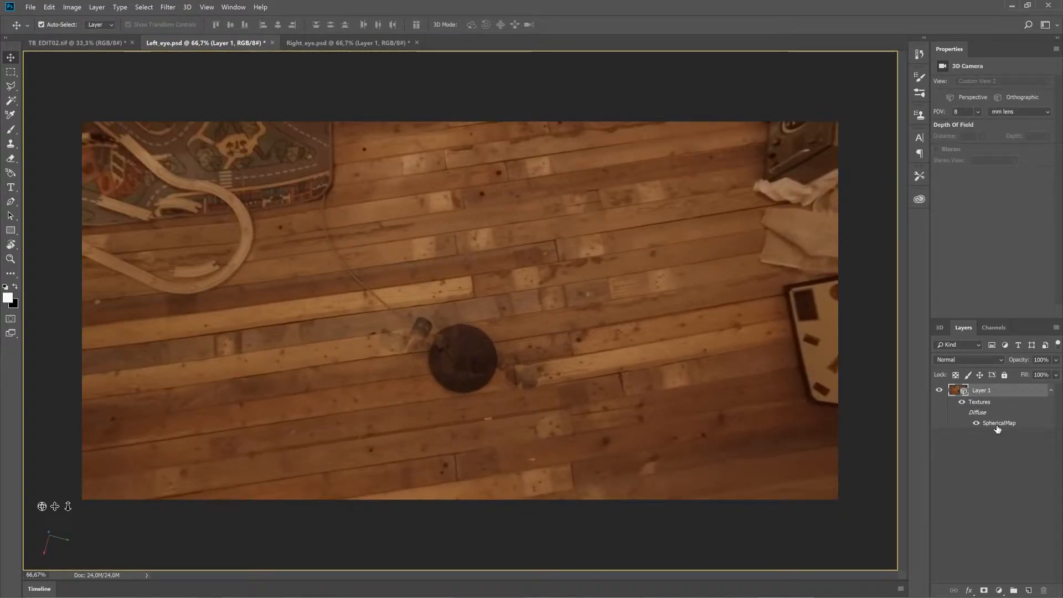
pyautogui.doubleClick(997, 426)
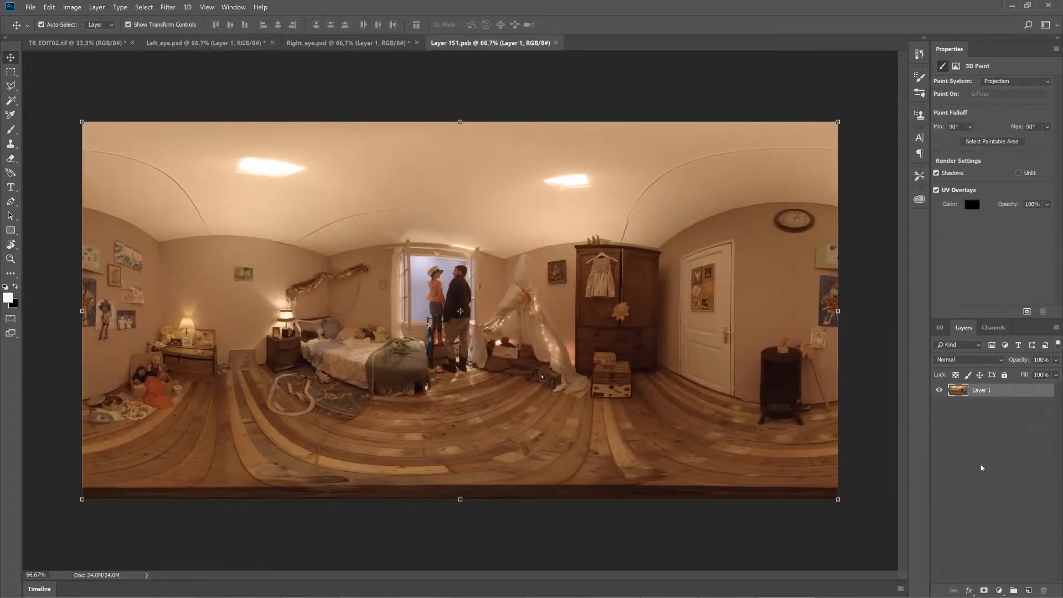
pyautogui.click(1029, 590)
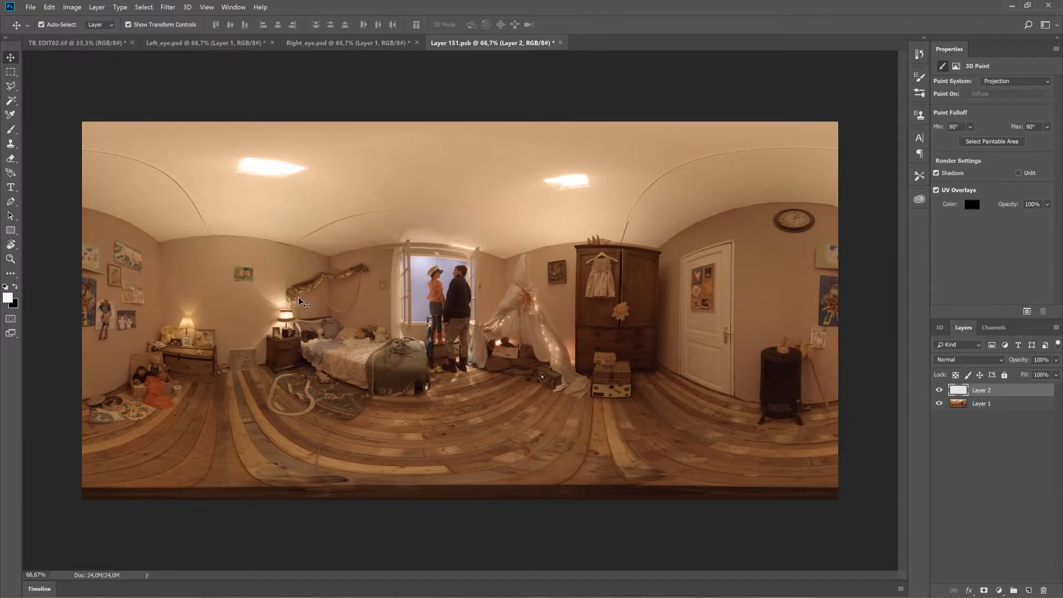
# Save the spherical texture document with its empty Layer 2 active and return to the floor view in Left_eye.psd
pyautogui.click(969, 405)
pyautogui.click(967, 391)
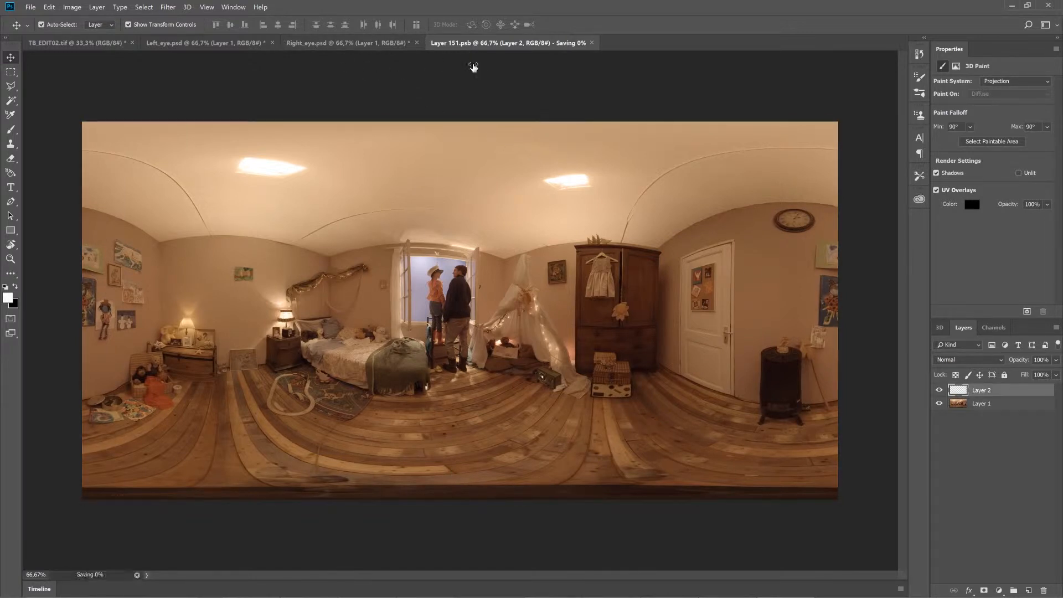
pyautogui.click(191, 43)
pyautogui.click(417, 165)
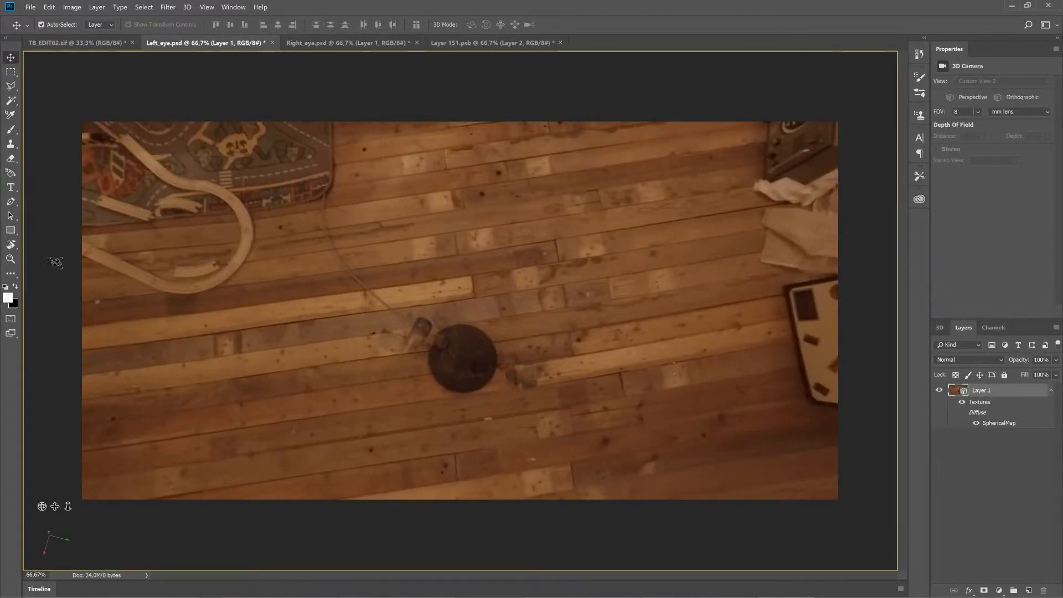
# Outline the tripod base, its cable and the surrounding floorboards with a closed Polygonal Lasso selection reaching up to the rug's corner
pyautogui.click(10, 85)
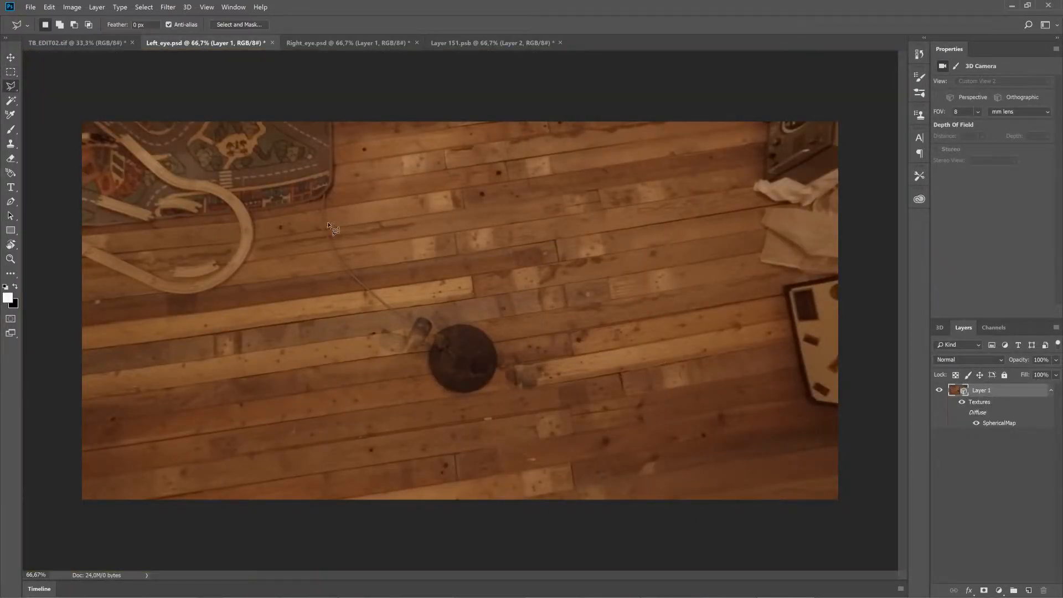
pyautogui.click(294, 212)
pyautogui.click(309, 156)
pyautogui.click(354, 151)
pyautogui.click(413, 229)
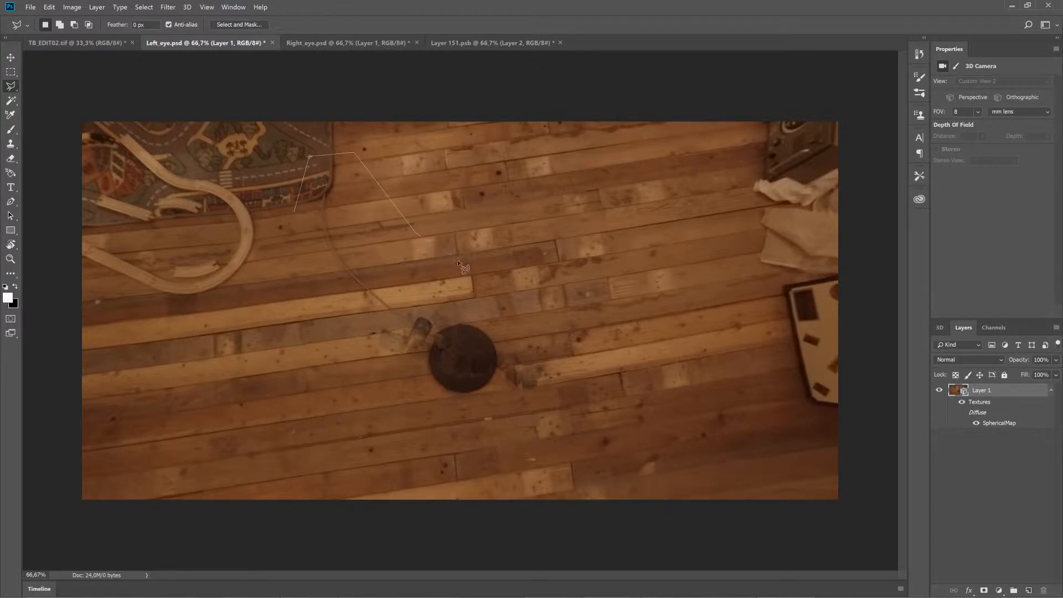
pyautogui.click(573, 334)
pyautogui.click(592, 392)
pyautogui.click(539, 425)
pyautogui.click(432, 428)
pyautogui.click(332, 387)
pyautogui.click(295, 213)
# Copy the selected floor area onto a new layer above the panorama and check the patch with Layer 1 hidden
pyautogui.click(1029, 590)
pyautogui.hotkey('ctrl', 'c')
pyautogui.hotkey('ctrl', 'v')
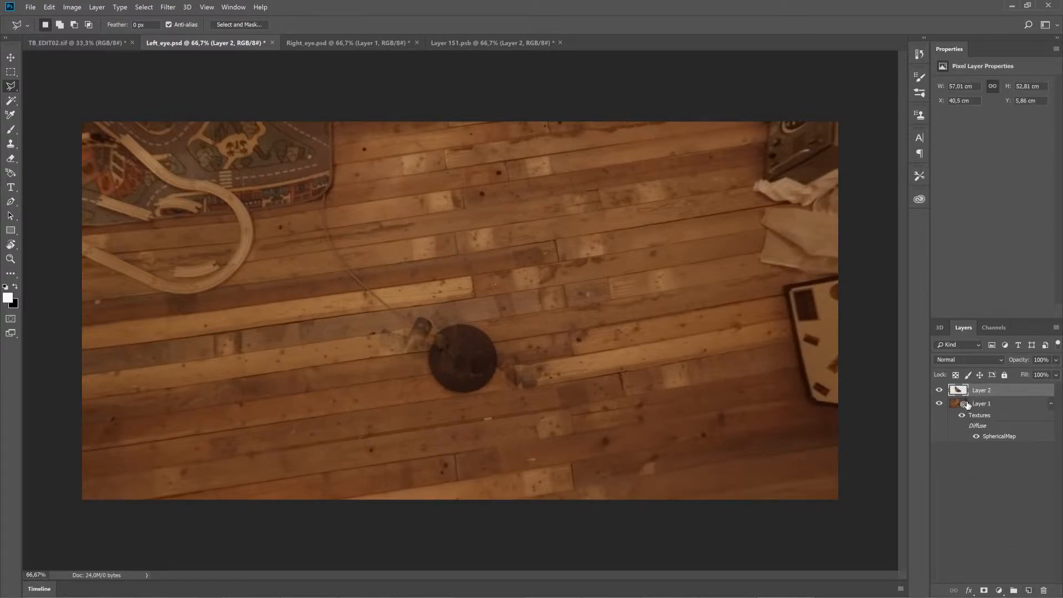
pyautogui.click(939, 404)
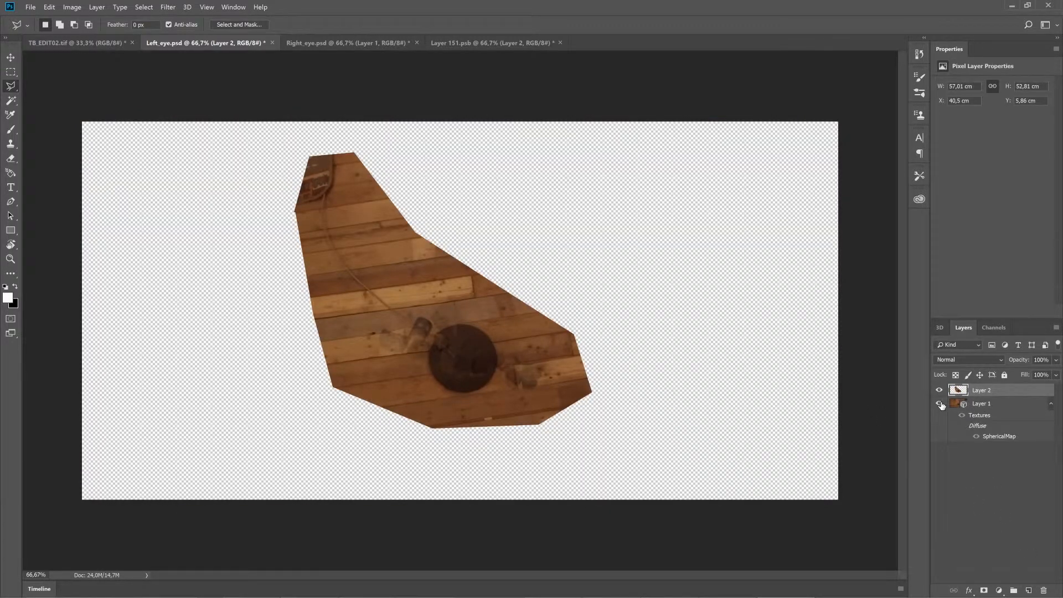
pyautogui.click(939, 404)
pyautogui.click(939, 405)
pyautogui.click(940, 405)
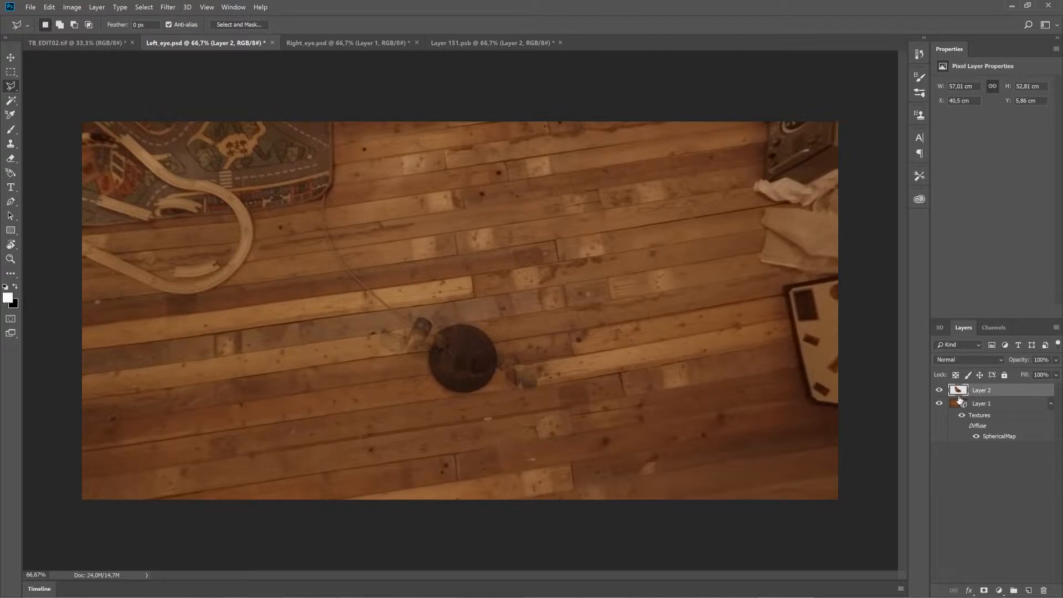
pyautogui.click(953, 406)
pyautogui.click(957, 392)
# Remove the tripod base, the dark smudge beside it and the cable from the floor patch with the content-aware Spot Healing Brush
pyautogui.click(12, 275)
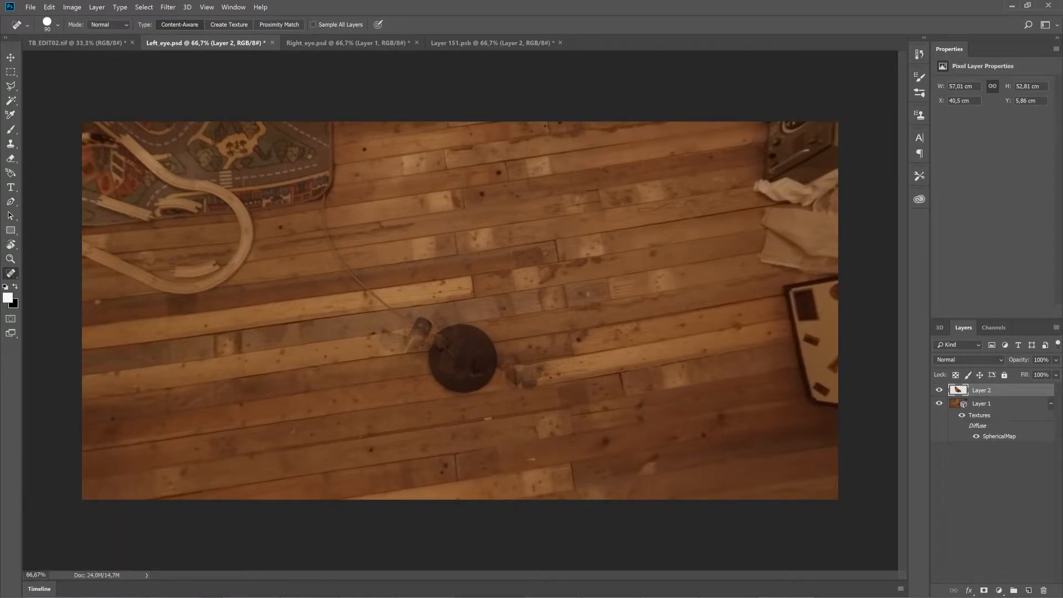
pyautogui.moveTo(451, 306)
pyautogui.mouseDown()
pyautogui.moveTo(421, 321)
pyautogui.moveTo(423, 331)
pyautogui.moveTo(384, 336)
pyautogui.moveTo(430, 345)
pyautogui.moveTo(465, 330)
pyautogui.moveTo(487, 342)
pyautogui.moveTo(489, 377)
pyautogui.moveTo(451, 384)
pyautogui.moveTo(432, 350)
pyautogui.moveTo(485, 345)
pyautogui.moveTo(455, 354)
pyautogui.moveTo(475, 367)
pyautogui.moveTo(440, 360)
pyautogui.moveTo(464, 371)
pyautogui.moveTo(481, 356)
pyautogui.moveTo(454, 374)
pyautogui.mouseUp()
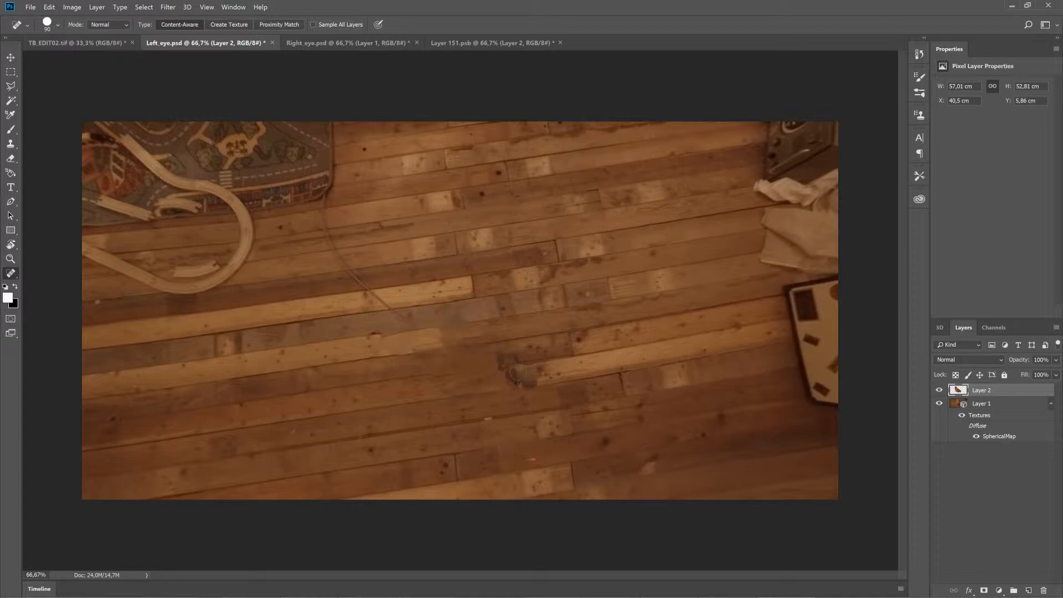
pyautogui.moveTo(501, 359)
pyautogui.mouseDown()
pyautogui.moveTo(535, 357)
pyautogui.moveTo(503, 369)
pyautogui.moveTo(549, 370)
pyautogui.moveTo(506, 376)
pyautogui.moveTo(544, 386)
pyautogui.mouseUp()
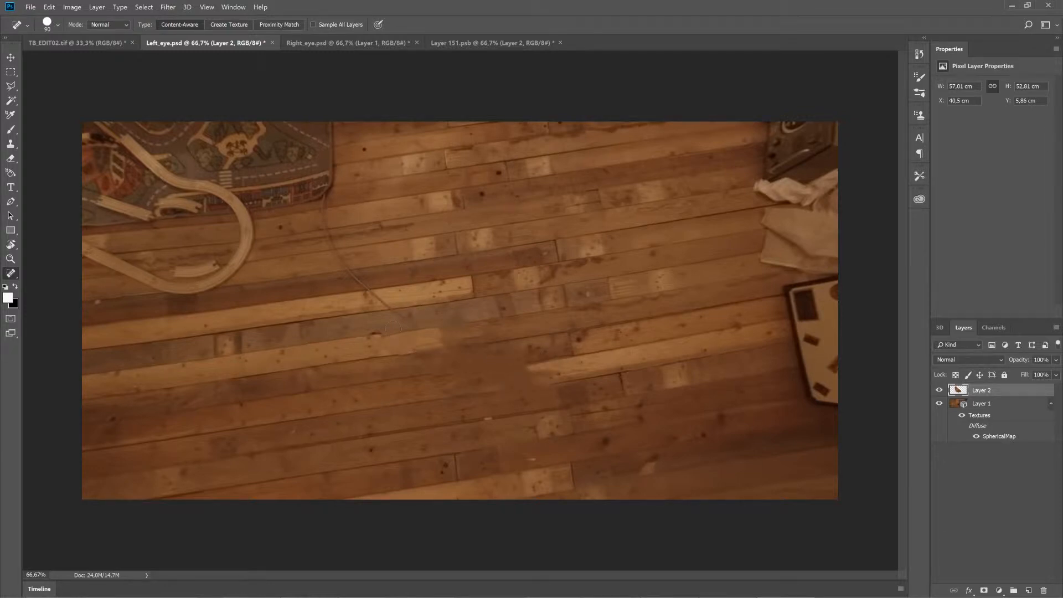
pyautogui.moveTo(394, 328)
pyautogui.mouseDown()
pyautogui.moveTo(395, 313)
pyautogui.moveTo(328, 238)
pyautogui.moveTo(326, 191)
pyautogui.mouseUp()
# Rebuild the smeared floorboard edges and seams where the tripod stood with the Clone Stamp tool
pyautogui.scroll(3, 490, 381)
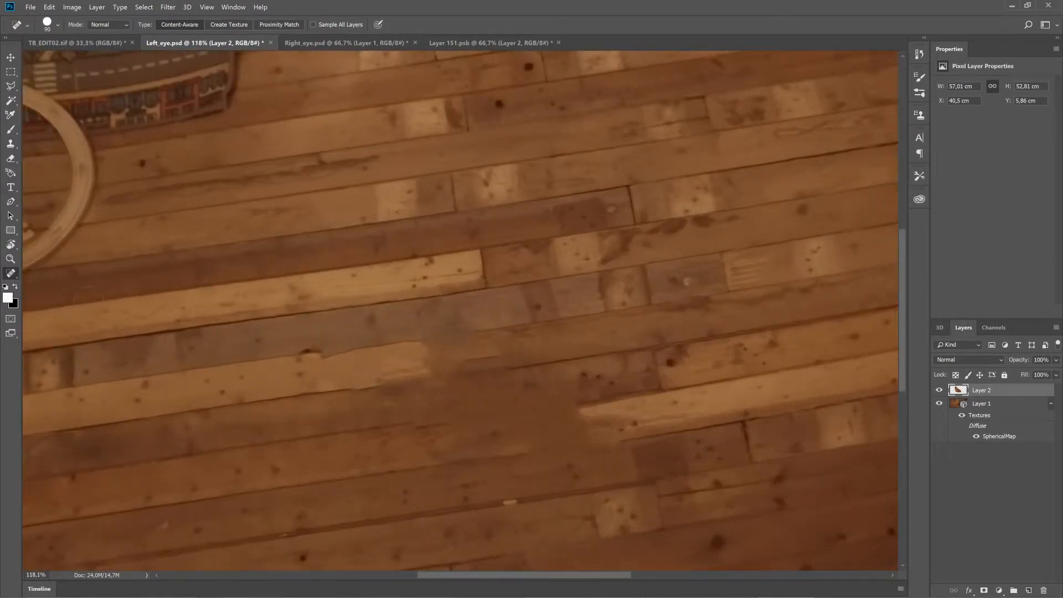
pyautogui.click(10, 144)
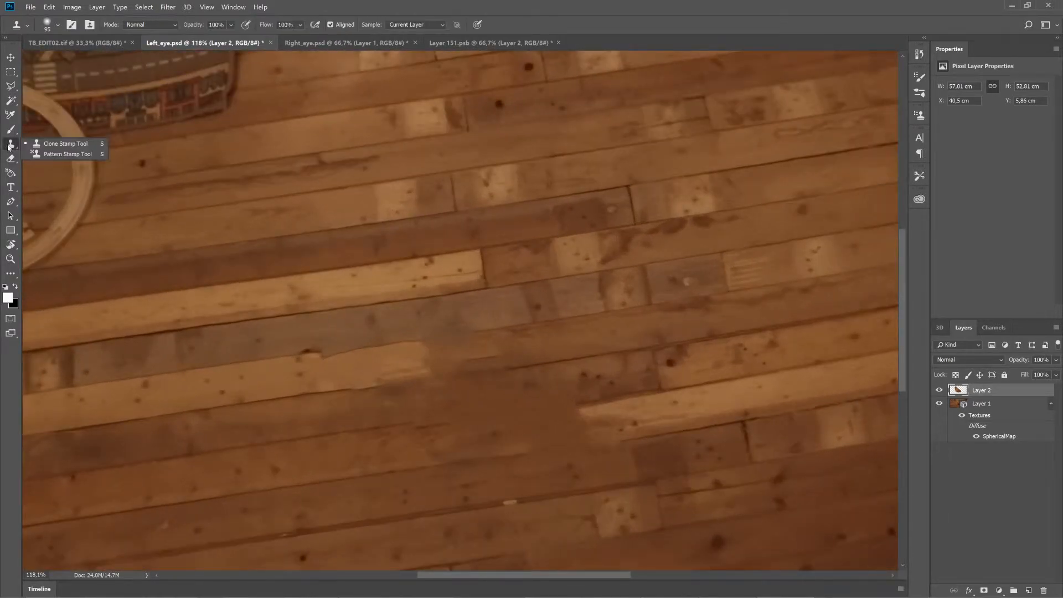
pyautogui.click(51, 145)
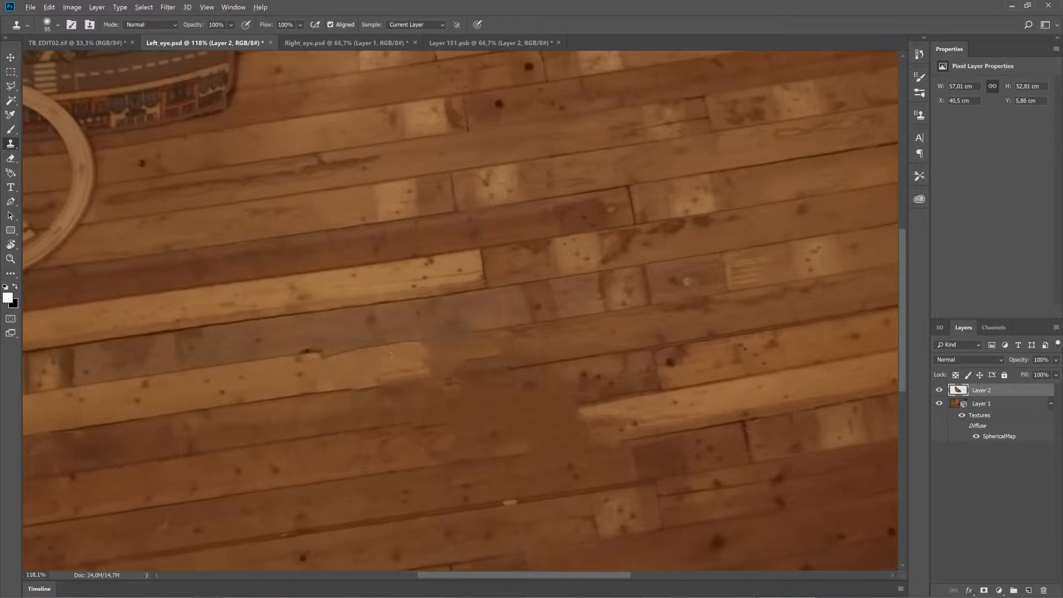
pyautogui.moveTo(550, 447)
pyautogui.mouseDown()
pyautogui.moveTo(549, 423)
pyautogui.moveTo(405, 435)
pyautogui.mouseUp()
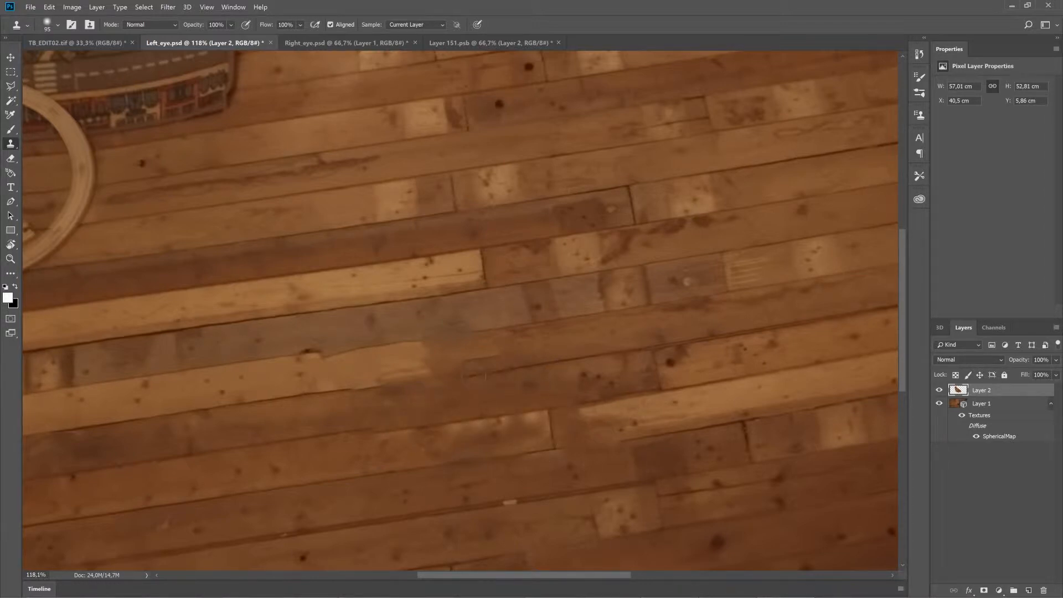
pyautogui.moveTo(486, 376); pyautogui.dragTo(366, 383)
pyautogui.moveTo(437, 365); pyautogui.dragTo(426, 354)
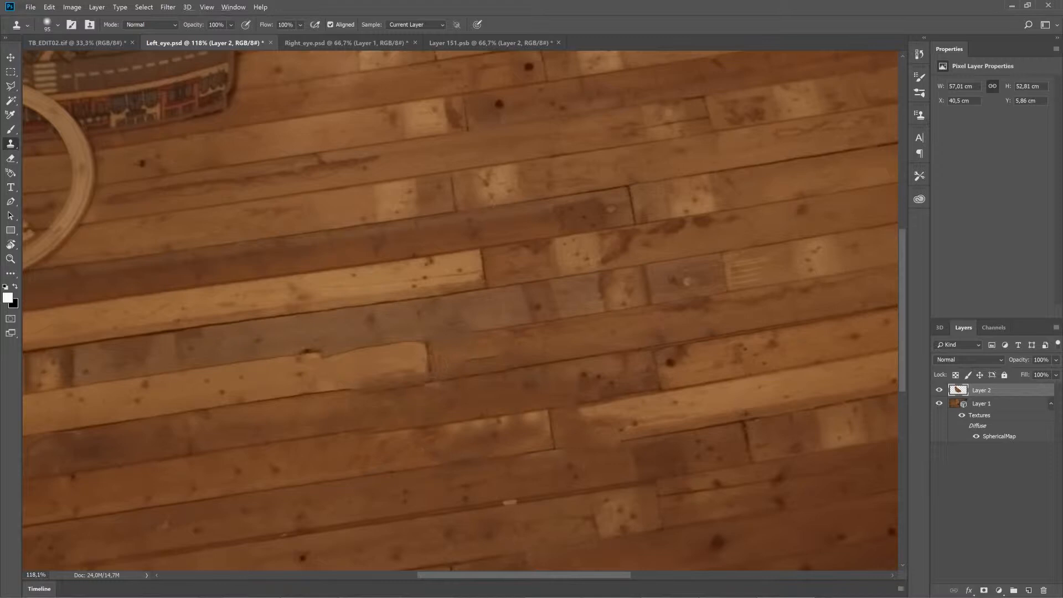
pyautogui.keyDown('alt'); pyautogui.click(328, 333); pyautogui.keyUp('alt')
pyautogui.moveTo(318, 350); pyautogui.dragTo(345, 348)
pyautogui.moveTo(531, 299); pyautogui.dragTo(532, 312)
# Merge the retouched floor patch down into the panorama layer and check the result by toggling the layer's visibility
pyautogui.scroll(-6, 468, 361)
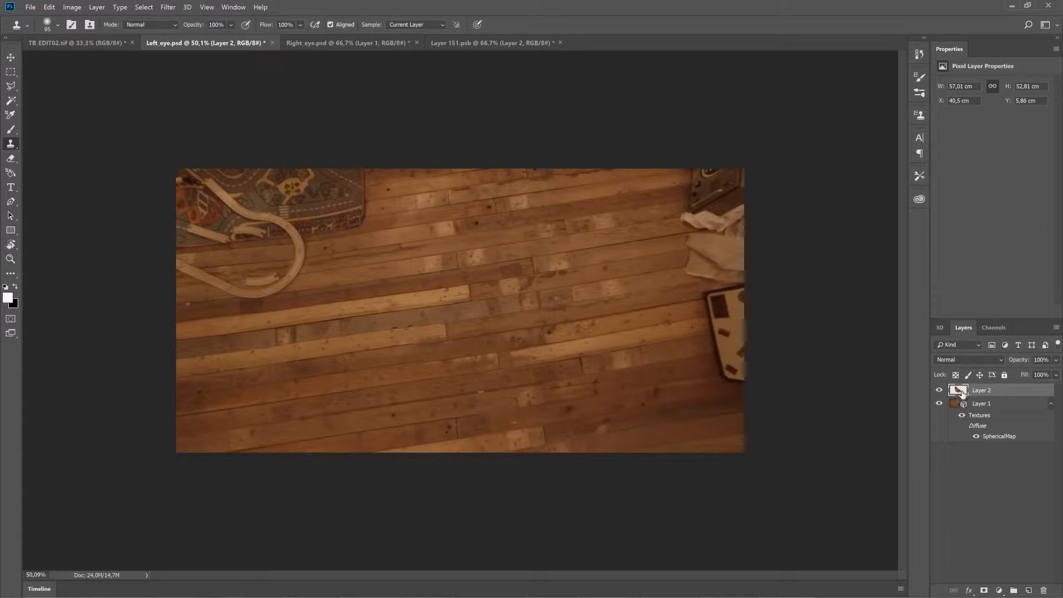
pyautogui.rightClick(1002, 391)
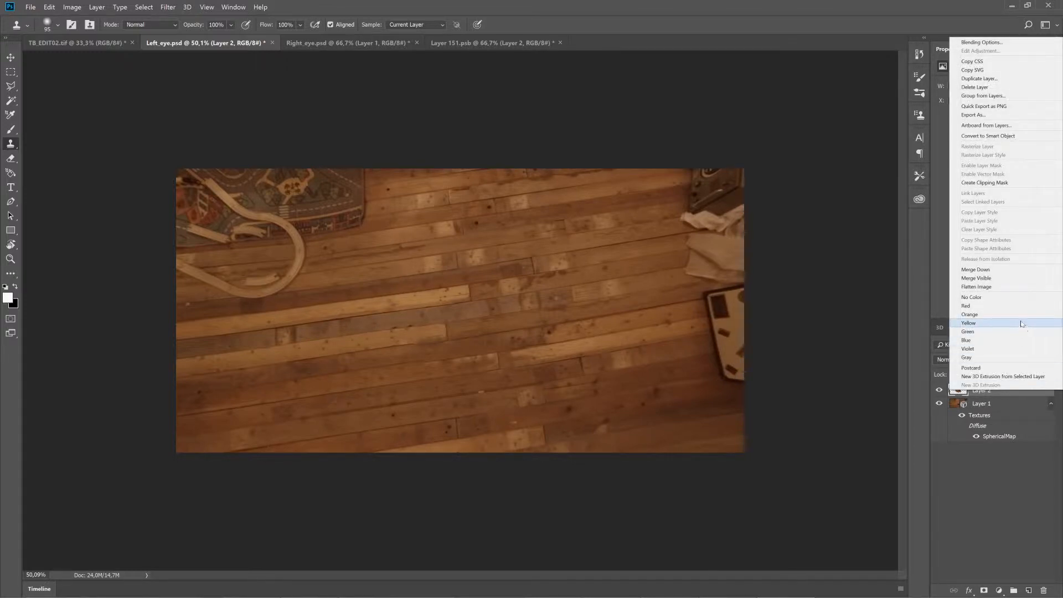
pyautogui.click(1012, 273)
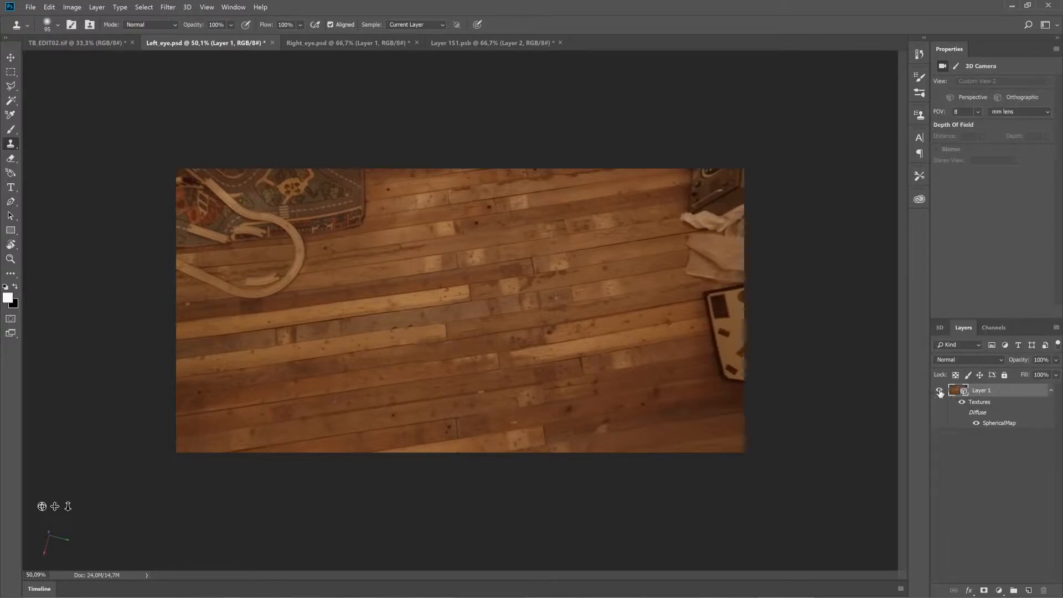
pyautogui.click(939, 390)
pyautogui.click(939, 390)
# Open the panorama's diffuse texture and examine the projected floor patch on Layer 2 with and without Layer 1
pyautogui.doubleClick(967, 413)
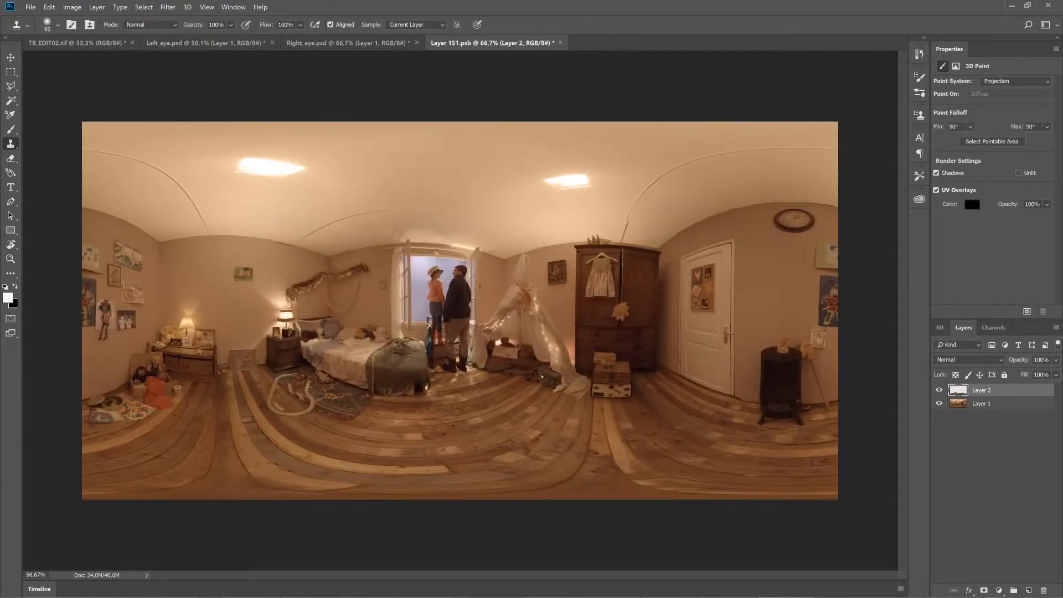
pyautogui.click(940, 403)
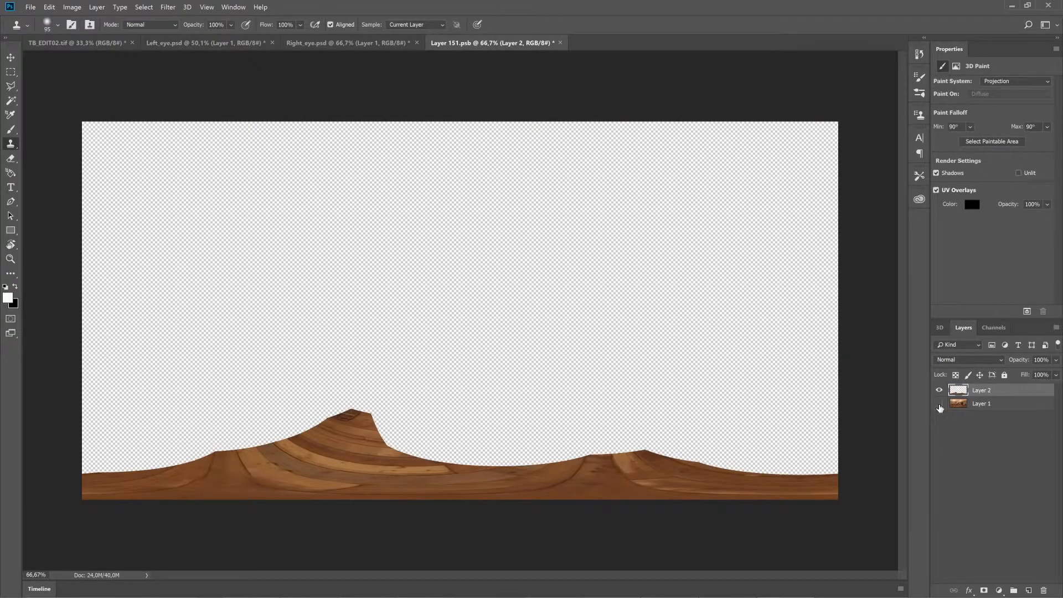
pyautogui.click(939, 404)
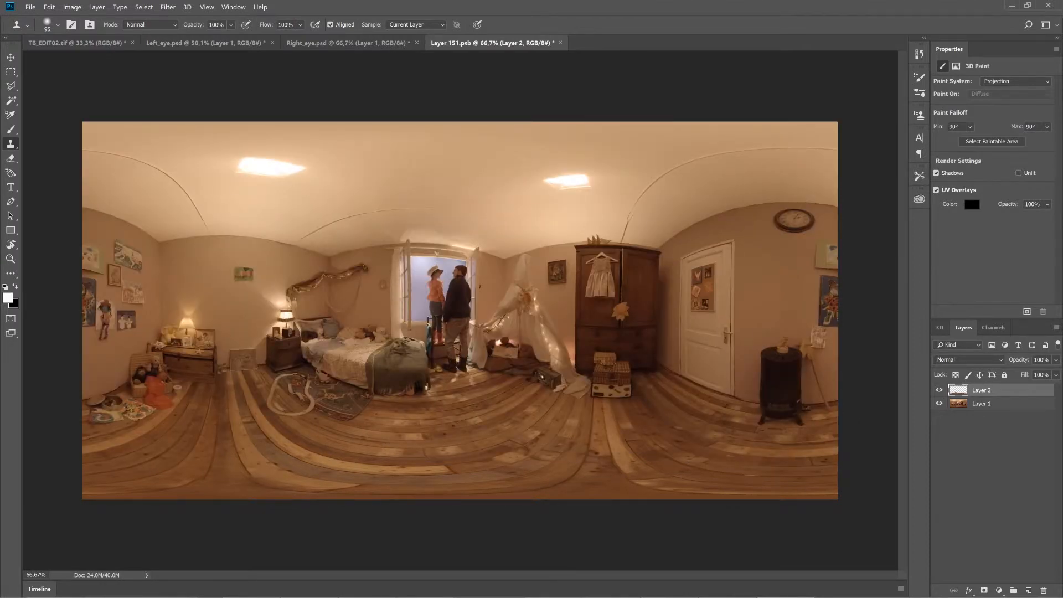
pyautogui.click(939, 404)
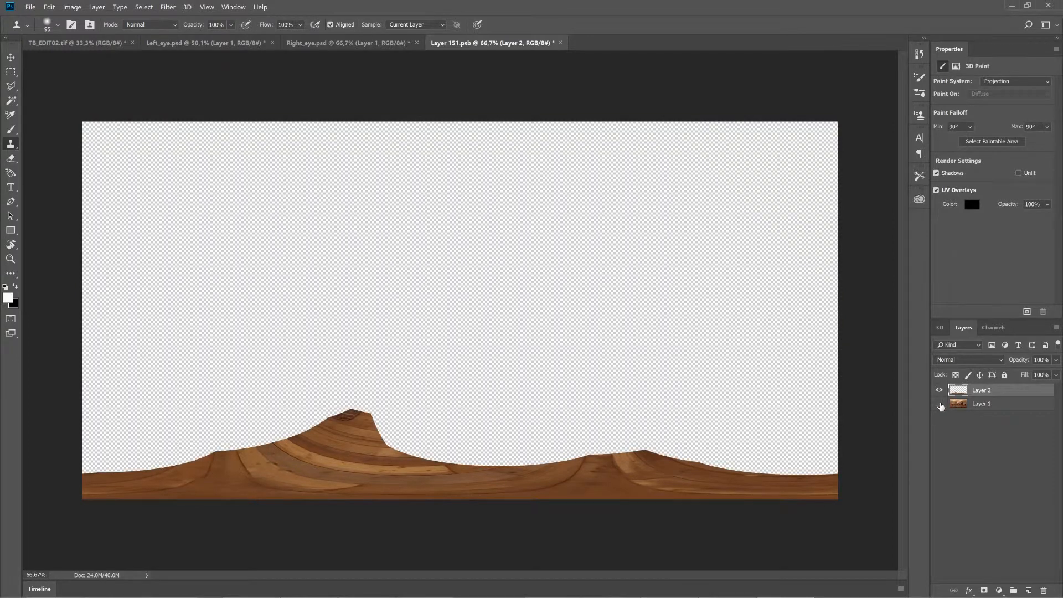
pyautogui.click(940, 404)
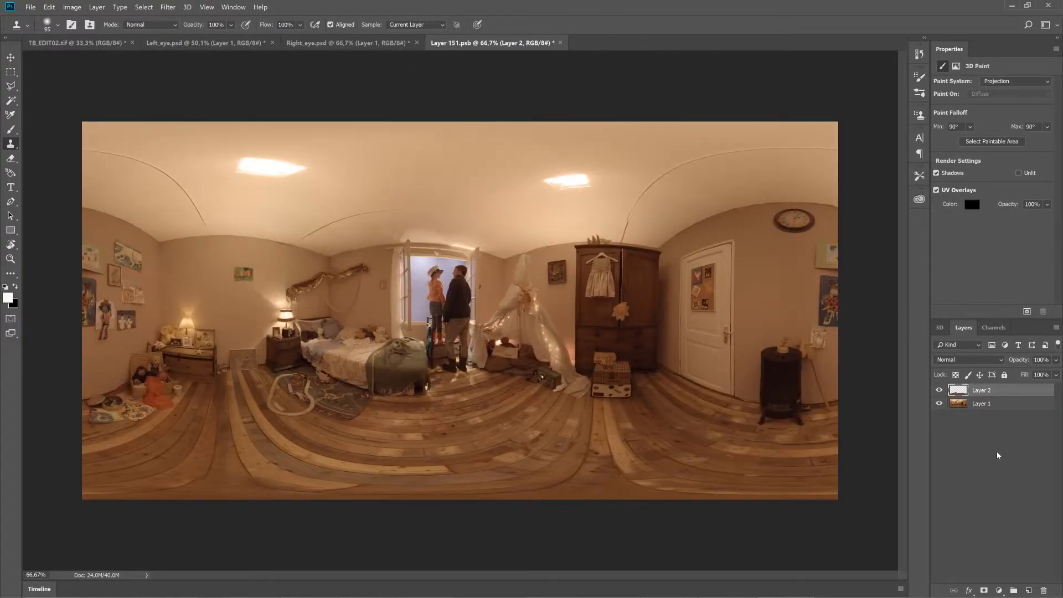
# Copy the floor patch from the texture into TB_EDIT02.tif and align it with the bottom edge of the upper image
pyautogui.press('v')
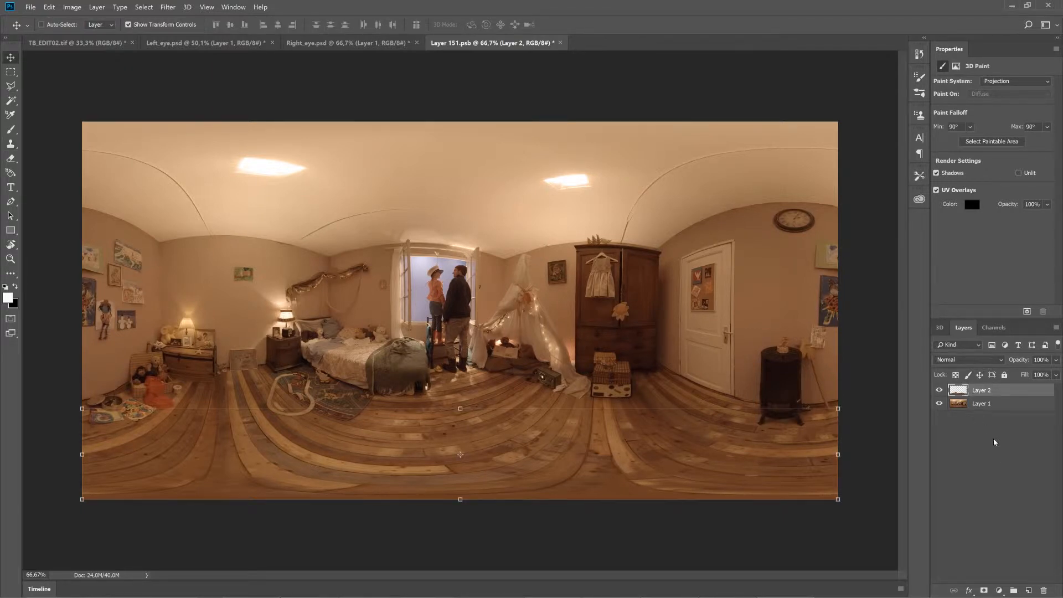
pyautogui.click(68, 44)
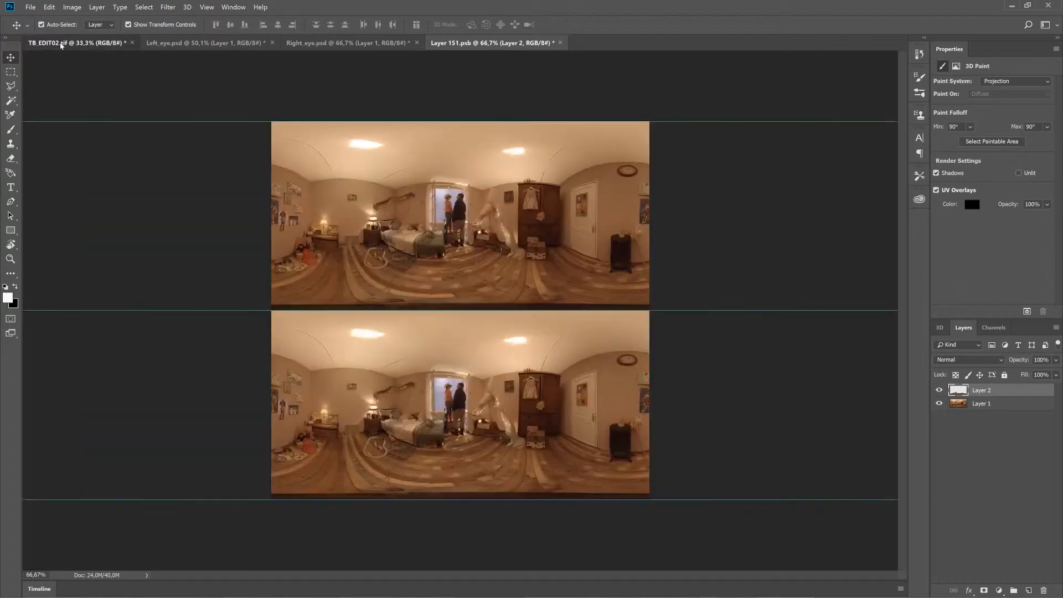
pyautogui.hotkey('ctrl', 'v')
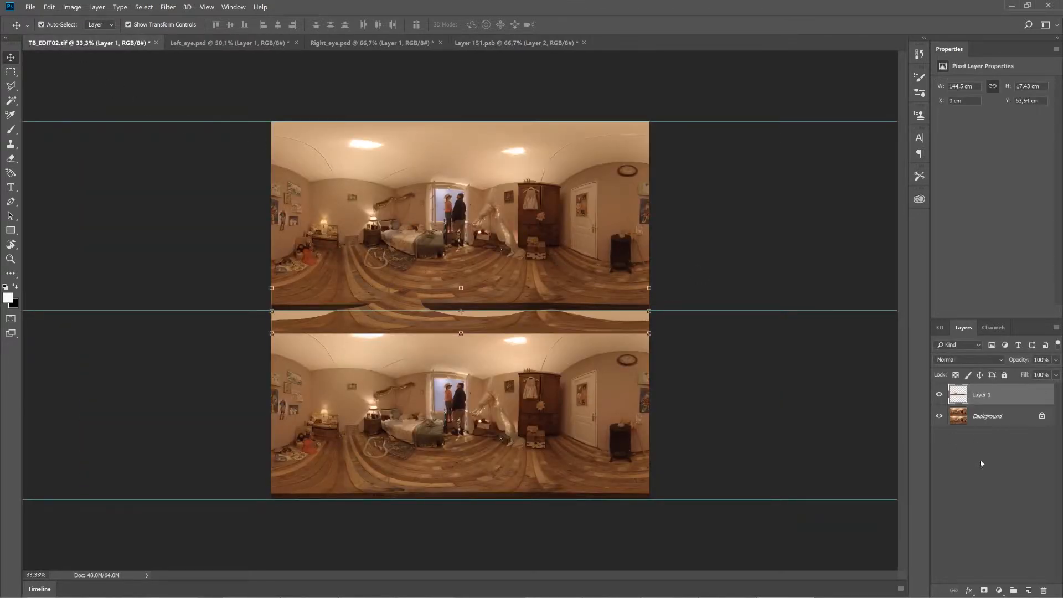
pyautogui.moveTo(540, 327); pyautogui.dragTo(537, 302)
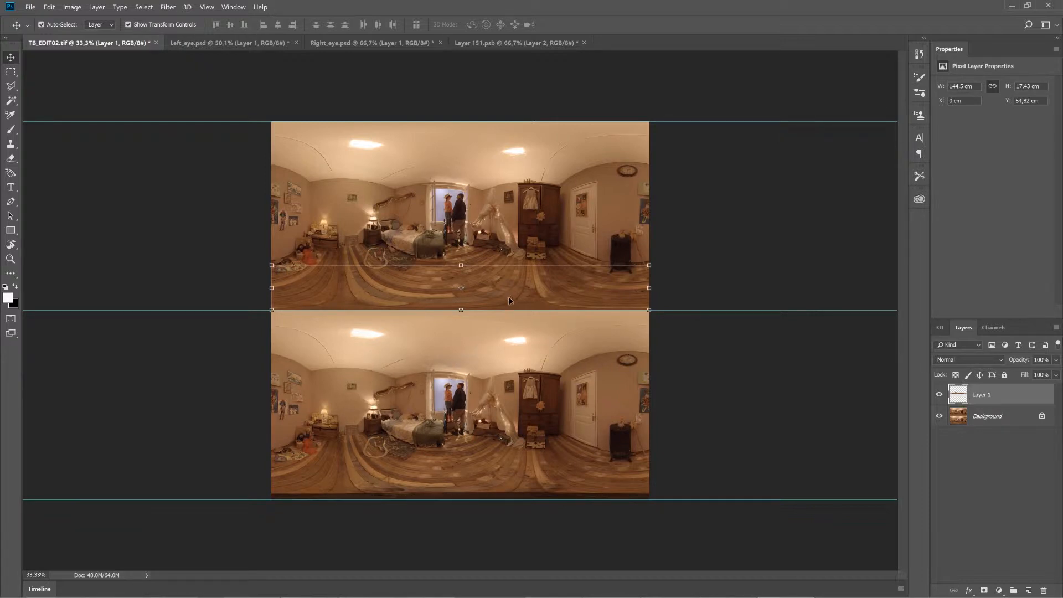
# Paste a second copy of the floor patch, align it with the bottom edge of the lower image and deselect it
pyautogui.press('ctrl')
pyautogui.hotkey('ctrl', 'v')
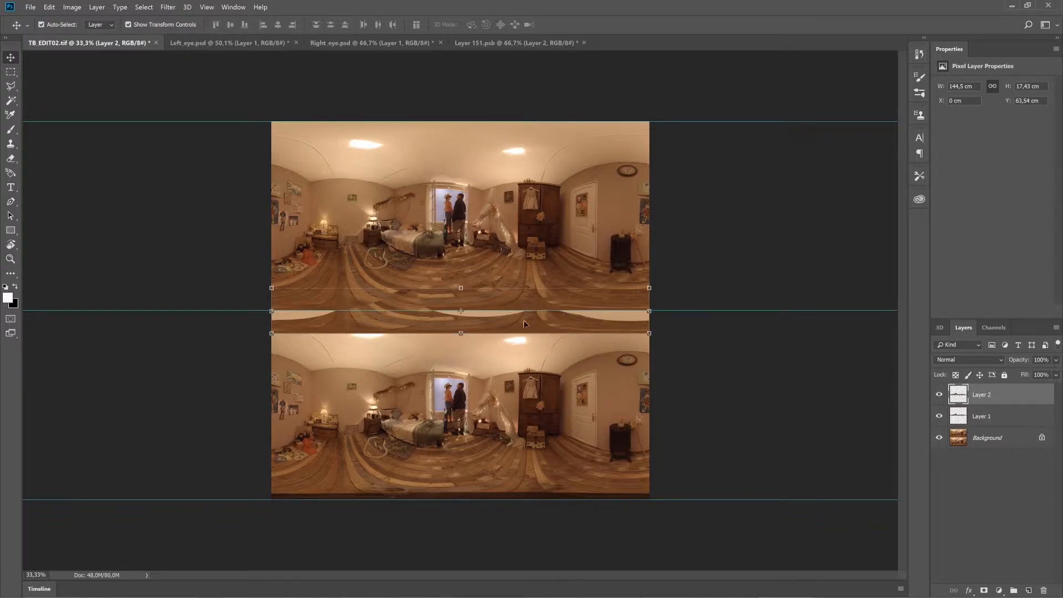
pyautogui.moveTo(524, 322); pyautogui.dragTo(527, 493)
pyautogui.click(782, 462)
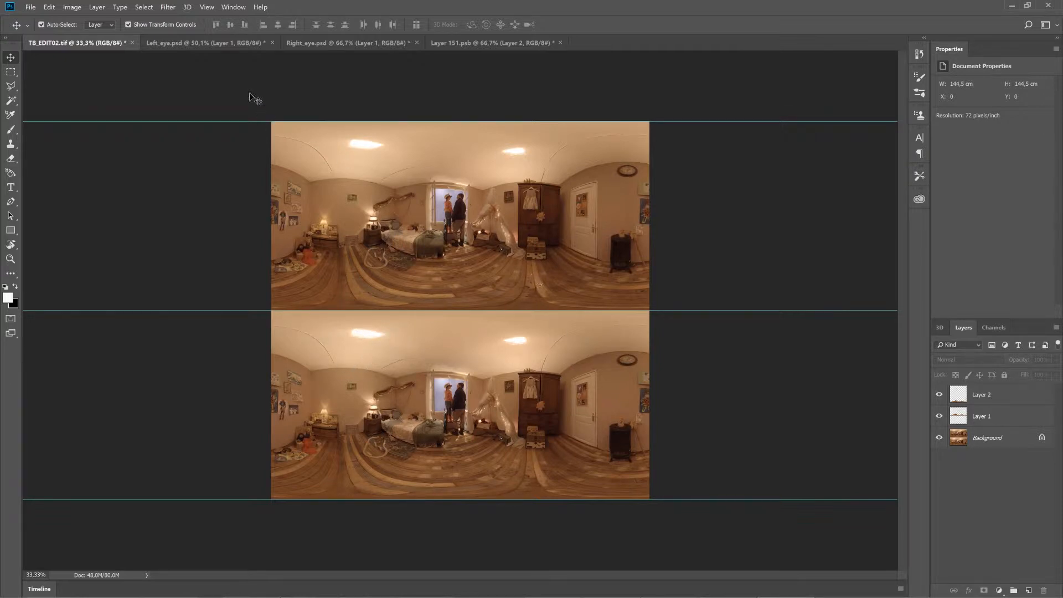
# Open TB_EDIT02_GLITCH.tif from the 04. Misc folder of 03. Compositing
pyautogui.click(31, 7)
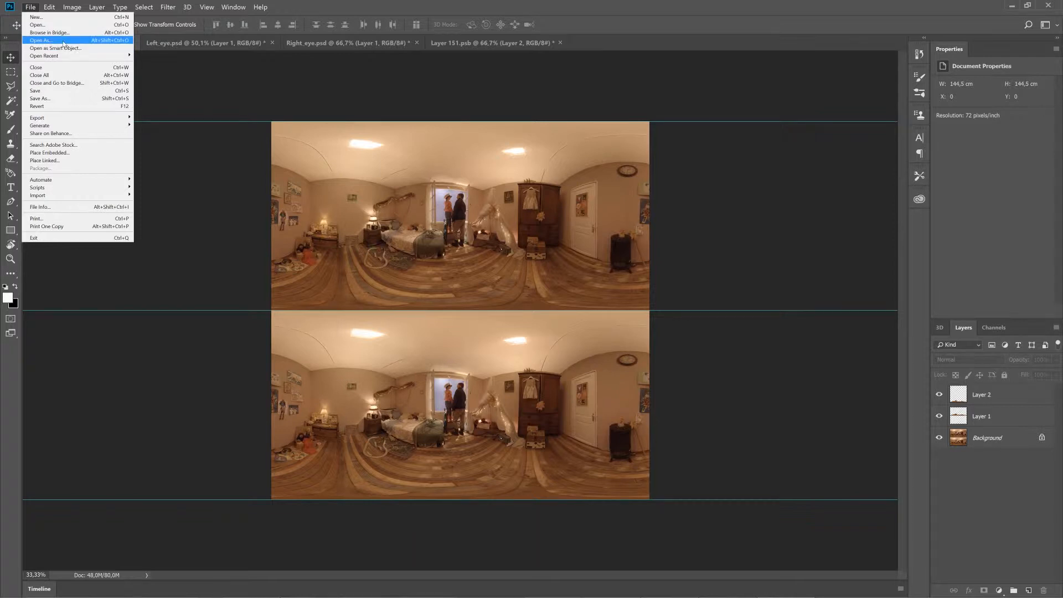
pyautogui.click(37, 24)
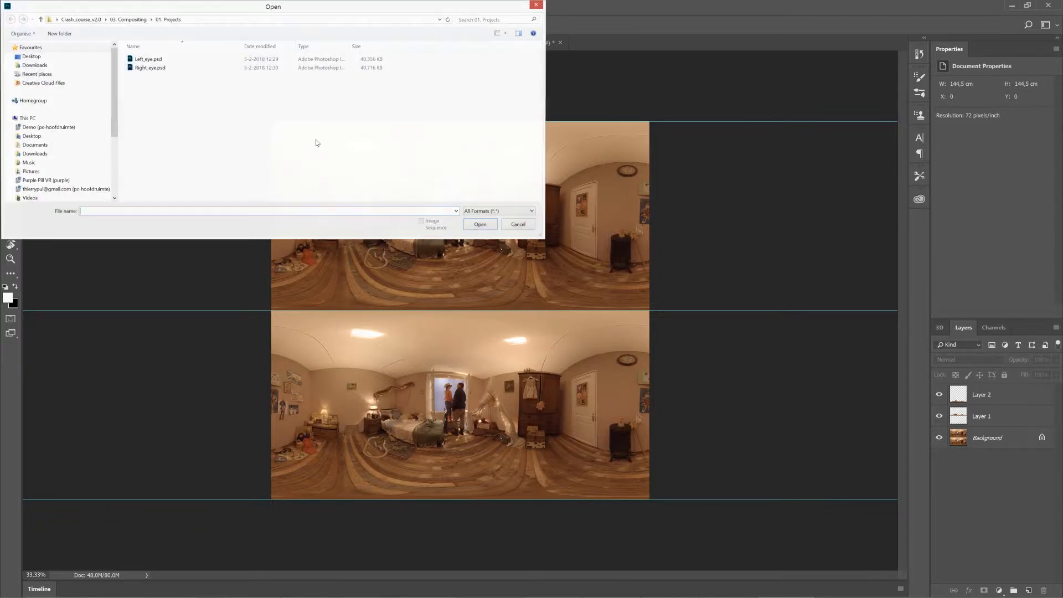
pyautogui.click(128, 20)
pyautogui.doubleClick(149, 84)
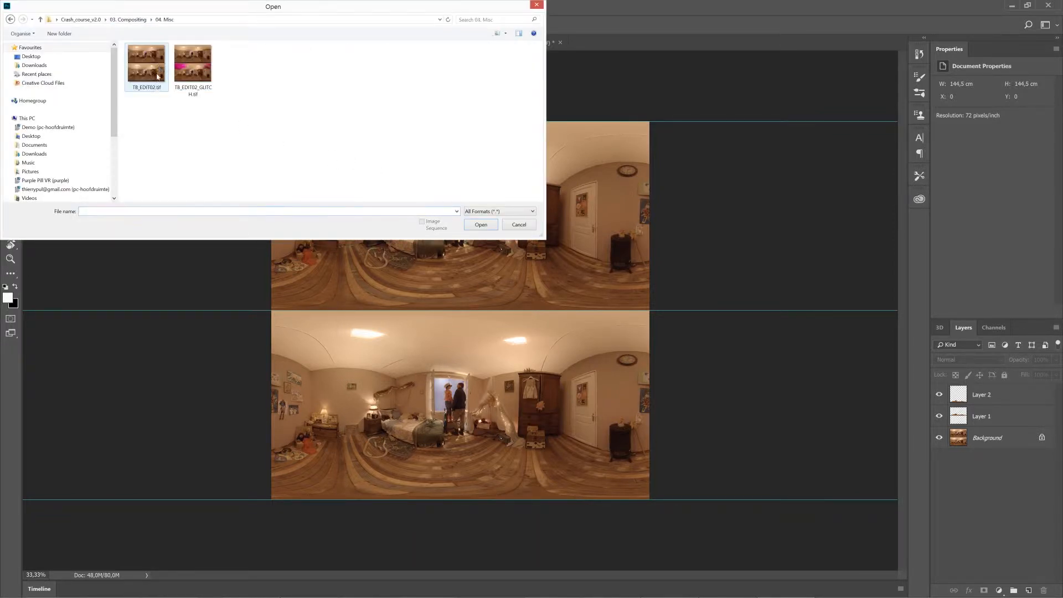
pyautogui.doubleClick(183, 65)
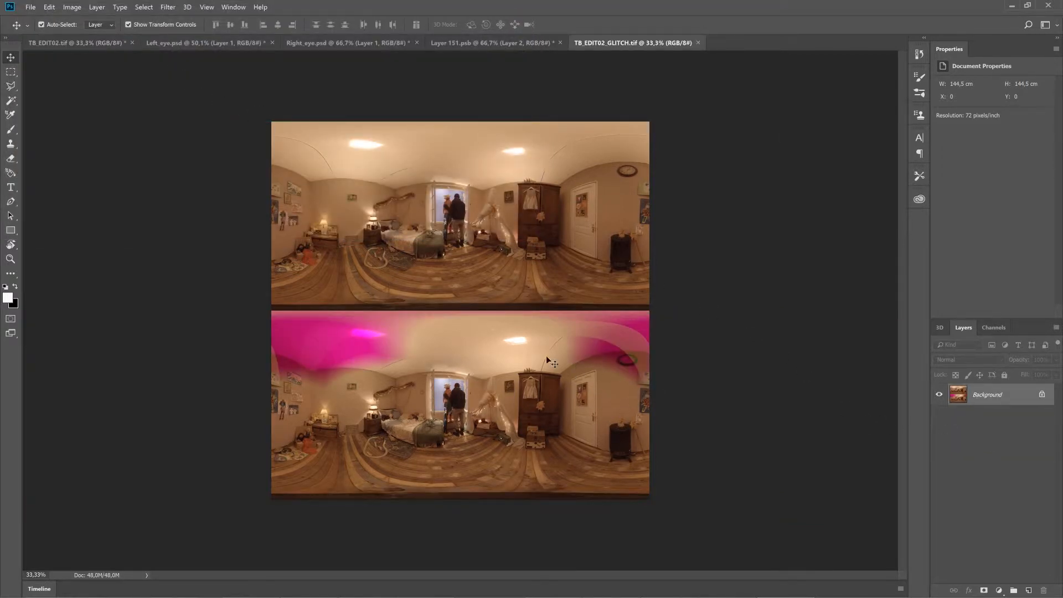
# Unlock the Background layer of TB_EDIT02_GLITCH.tif, select it and switch back to TB_EDIT02.tif
pyautogui.moveTo(1051, 403); pyautogui.dragTo(1044, 590)
pyautogui.click(980, 398)
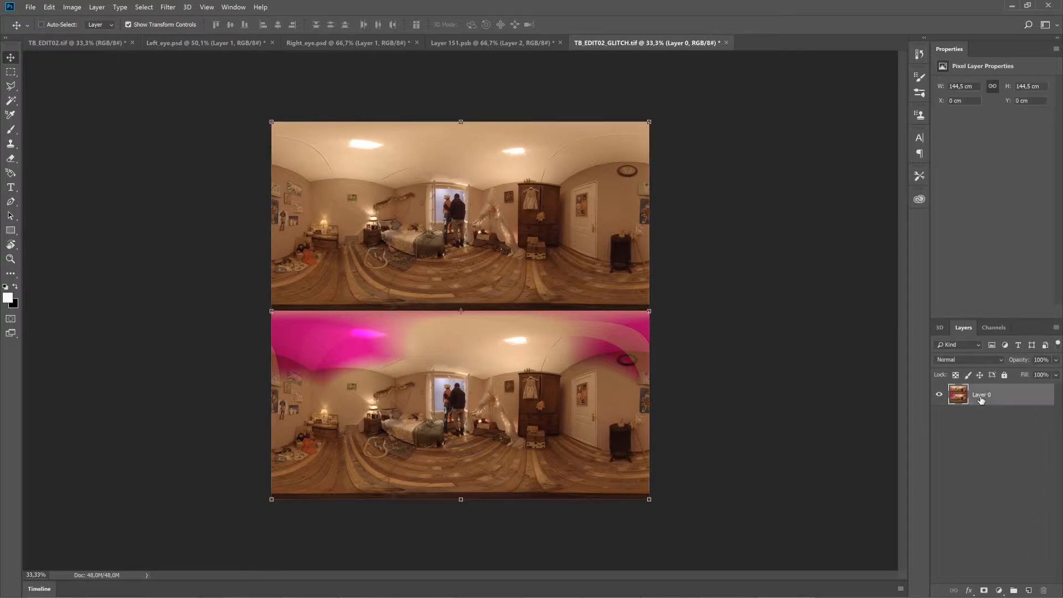
pyautogui.click(74, 43)
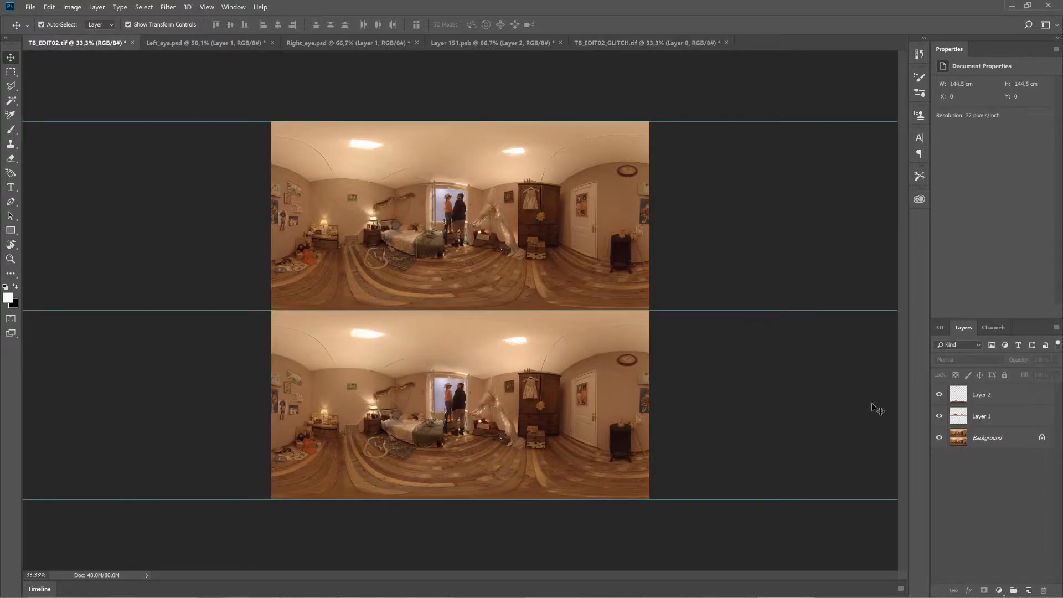
# Paste the copied glitched frame into TB_EDIT02.tif directly above the Background layer and select the Background
pyautogui.click(983, 440)
pyautogui.hotkey('ctrl', 'v')
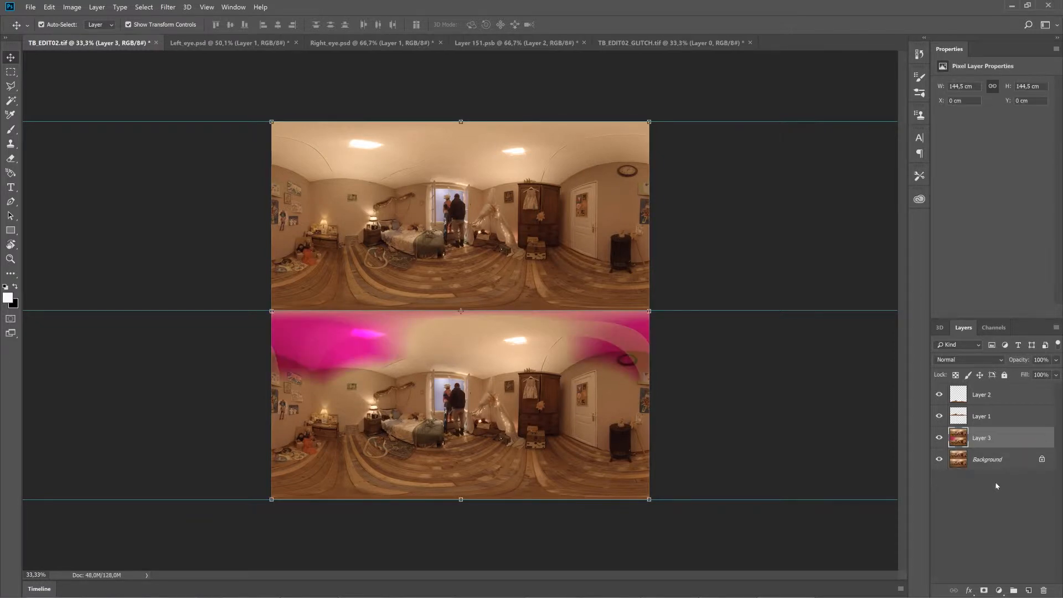
pyautogui.click(971, 480)
pyautogui.moveTo(966, 464)
pyautogui.mouseDown()
pyautogui.moveTo(966, 452)
pyautogui.moveTo(960, 464)
pyautogui.mouseUp()
pyautogui.click(960, 464)
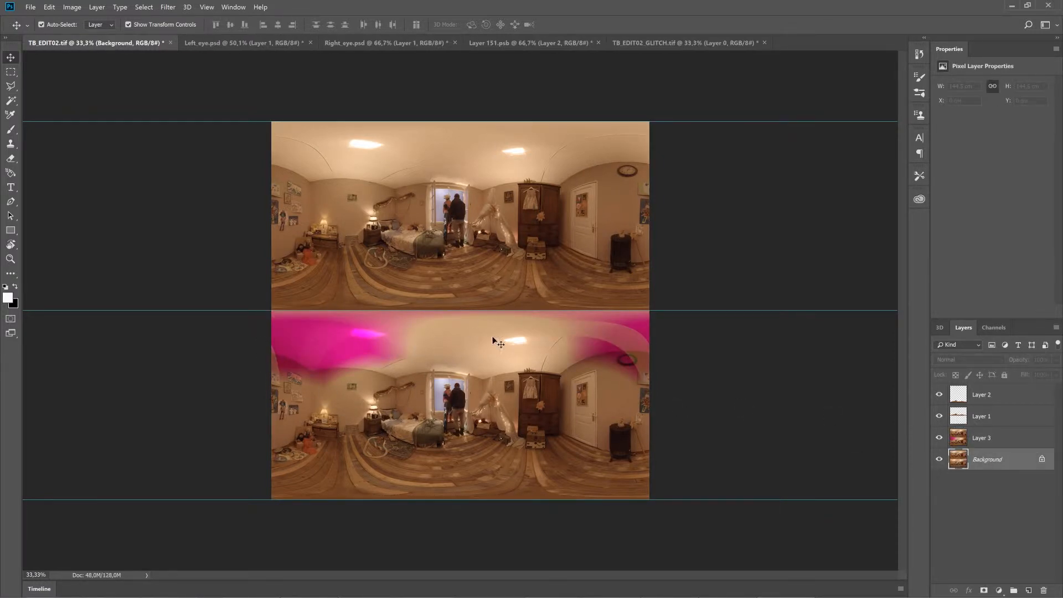
# Compare the glitched frame with the clean Background by hiding Layer 3 and showing it again
pyautogui.click(965, 443)
pyautogui.click(964, 466)
pyautogui.click(939, 438)
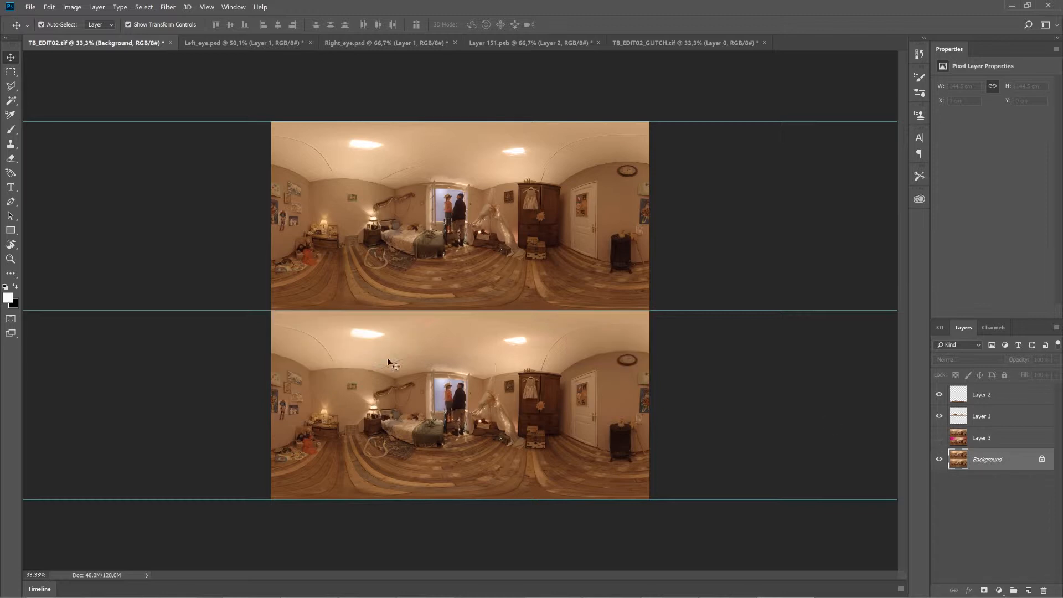
pyautogui.click(939, 437)
# Outline the magenta-glitched ceiling area of the lower image with a closed Polygonal Lasso selection
pyautogui.click(989, 432)
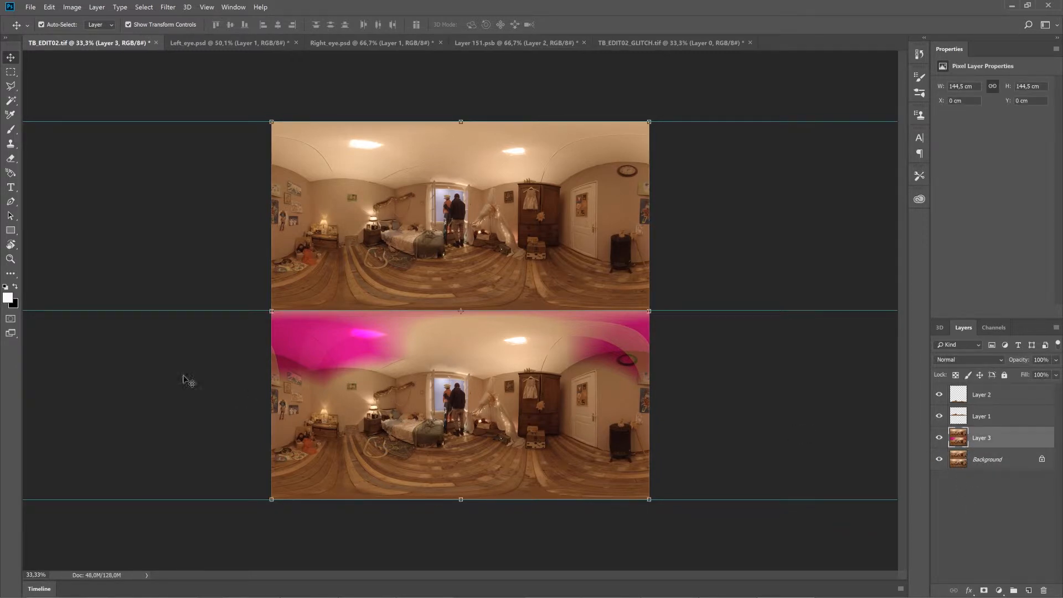
pyautogui.click(10, 86)
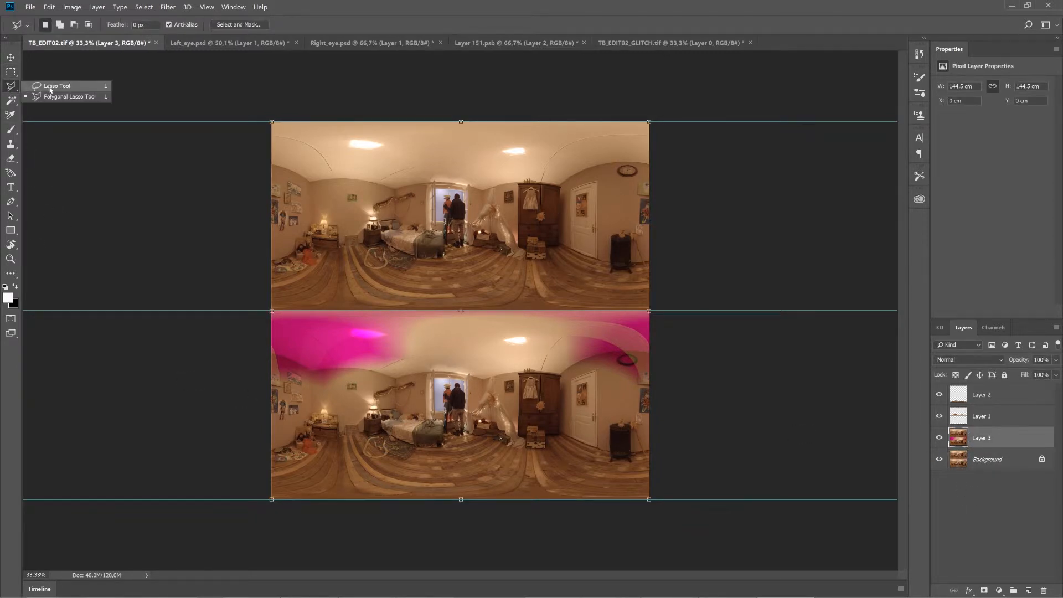
pyautogui.click(264, 384)
pyautogui.click(333, 399)
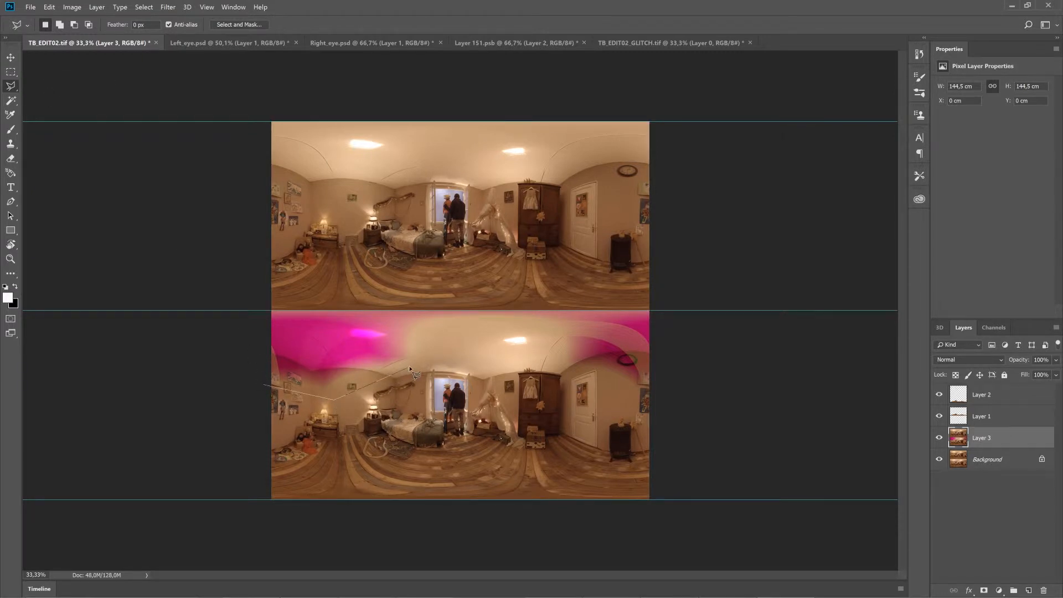
pyautogui.click(463, 347)
pyautogui.click(594, 372)
pyautogui.click(646, 392)
pyautogui.click(661, 311)
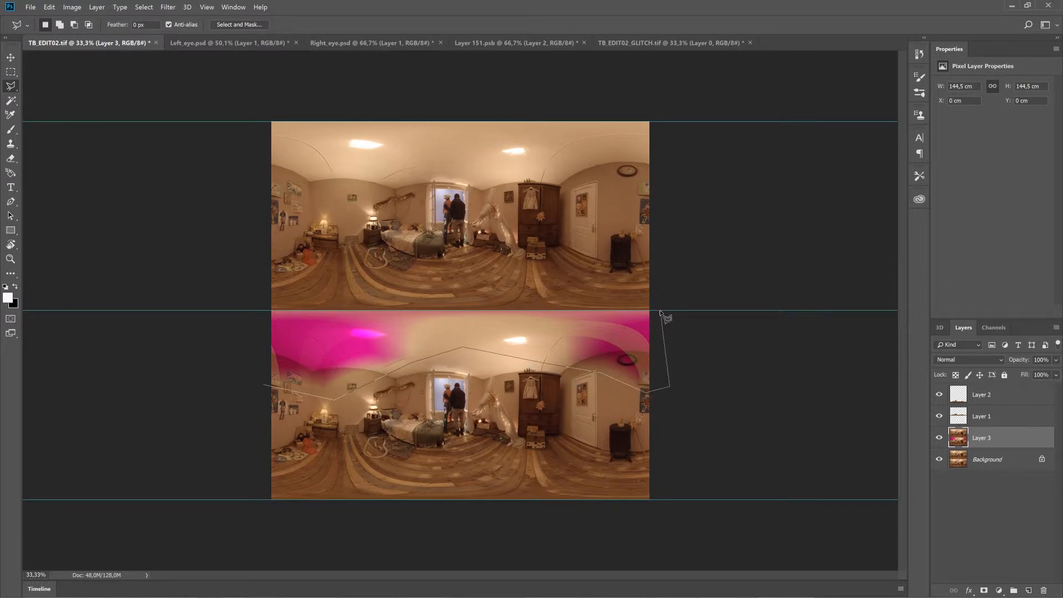
pyautogui.click(257, 311)
pyautogui.click(264, 386)
# Copy the selected ceiling area from the Background onto a new layer above Layer 3, and hide Layer 3 and the Background
pyautogui.click(960, 463)
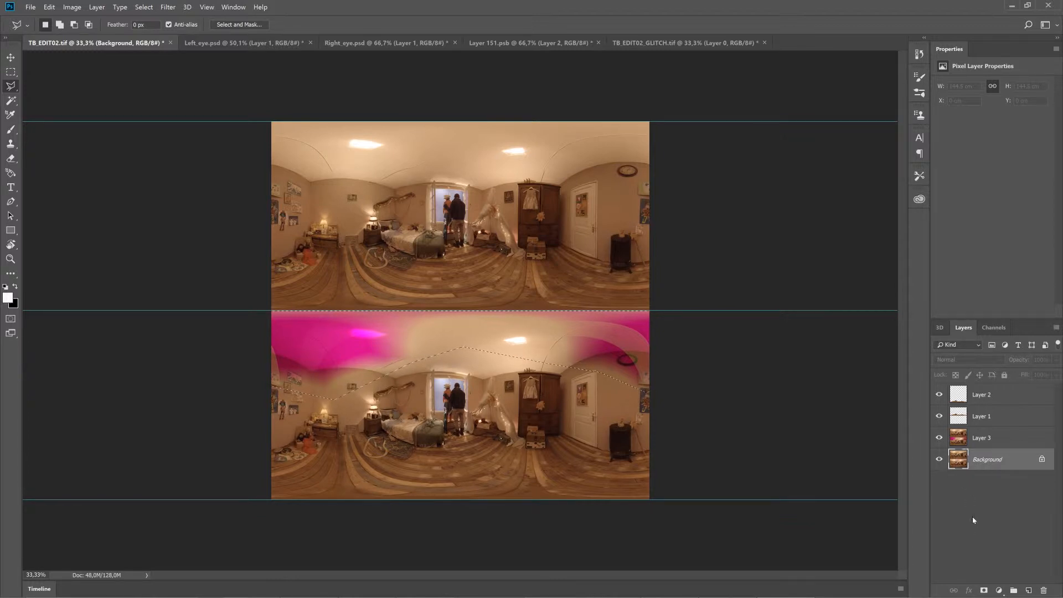
pyautogui.hotkey('ctrl', 'j')
pyautogui.moveTo(958, 459)
pyautogui.mouseDown()
pyautogui.moveTo(963, 391)
pyautogui.moveTo(949, 449)
pyautogui.mouseUp()
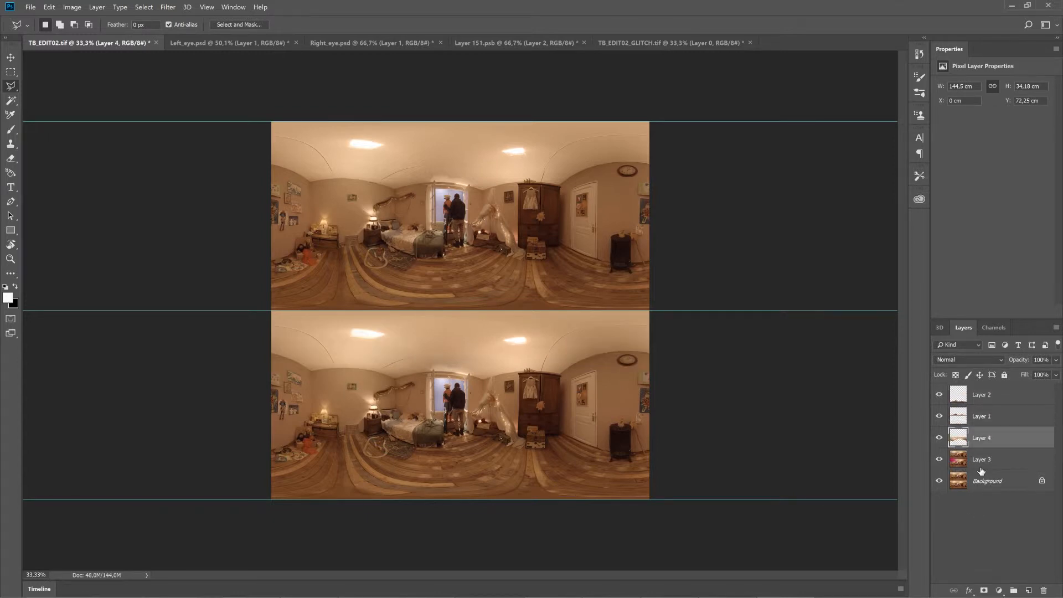
pyautogui.click(940, 460)
pyautogui.click(939, 480)
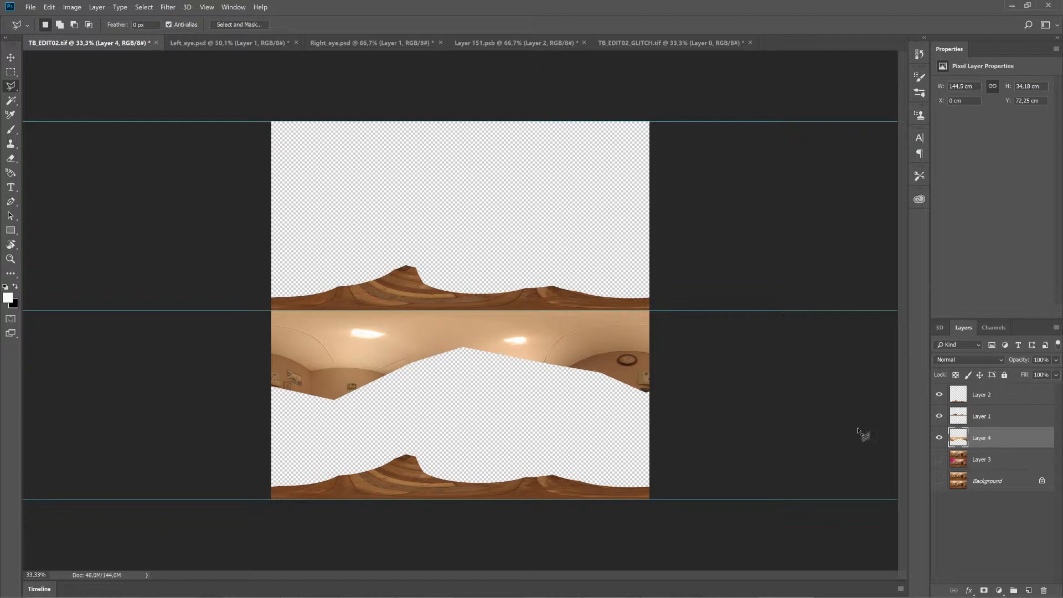
# Delete the glitched frame on Layer 3 and preview the patches with the Background hidden before showing it again
pyautogui.click(939, 461)
pyautogui.click(969, 460)
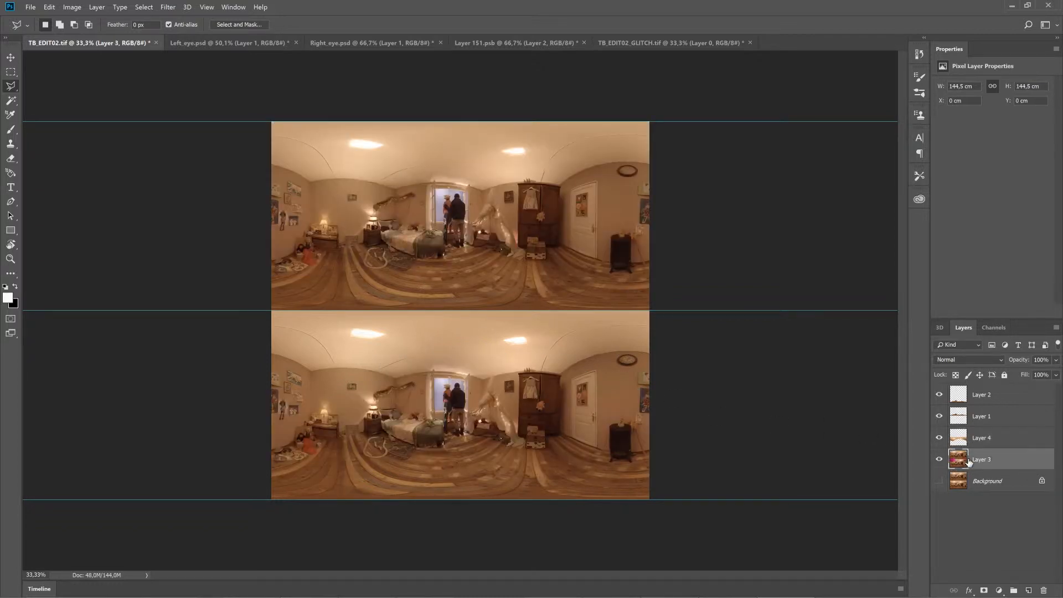
pyautogui.press('Delete')
pyautogui.click(939, 460)
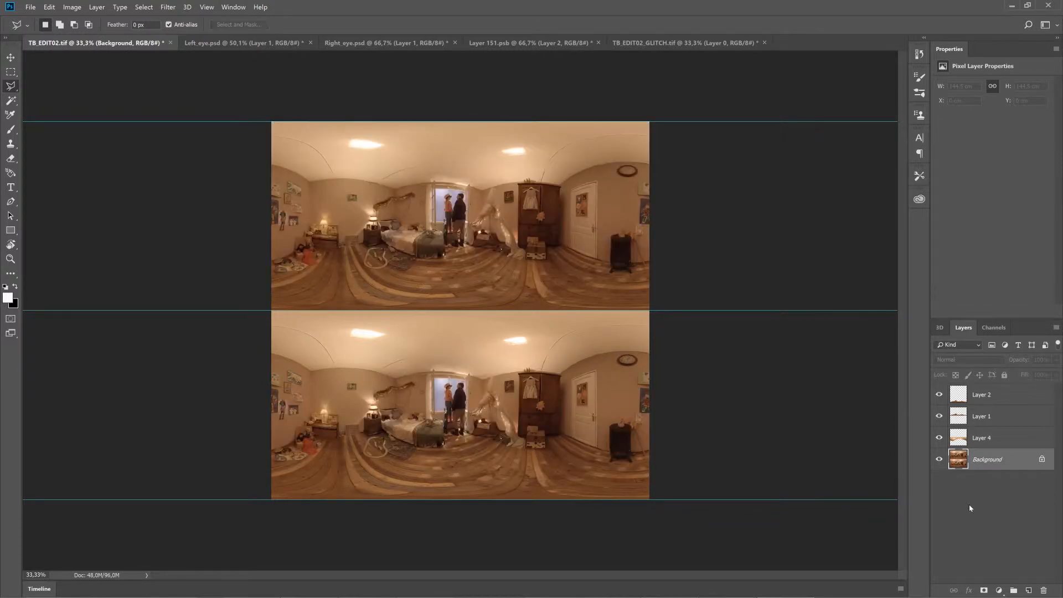
pyautogui.click(961, 465)
pyautogui.click(940, 464)
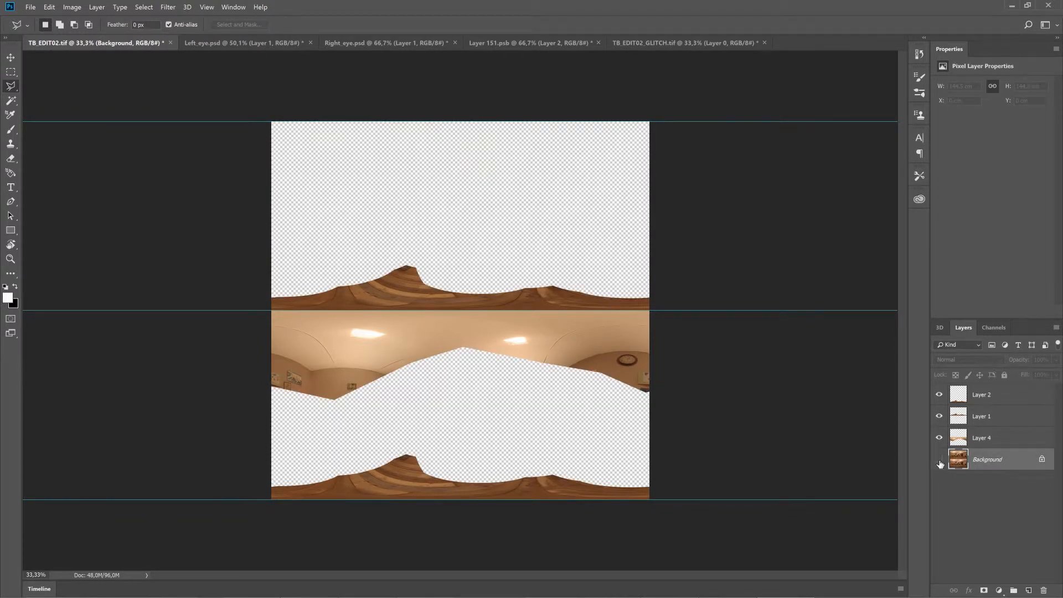
pyautogui.click(939, 459)
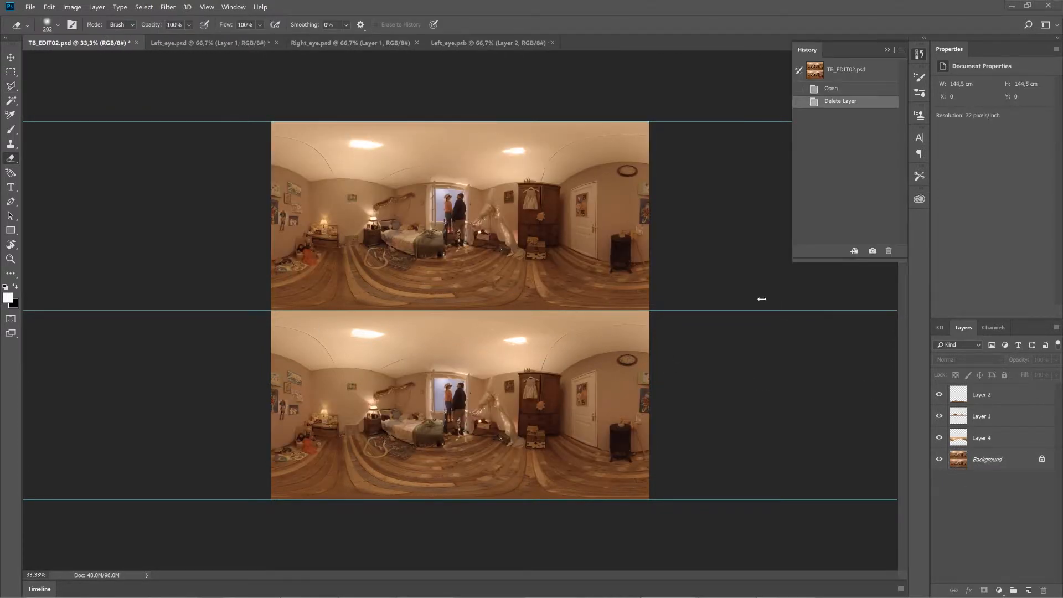
# Switch to Left_eye.psd and rotate its 3D camera view up to the ceiling light
pyautogui.click(210, 42)
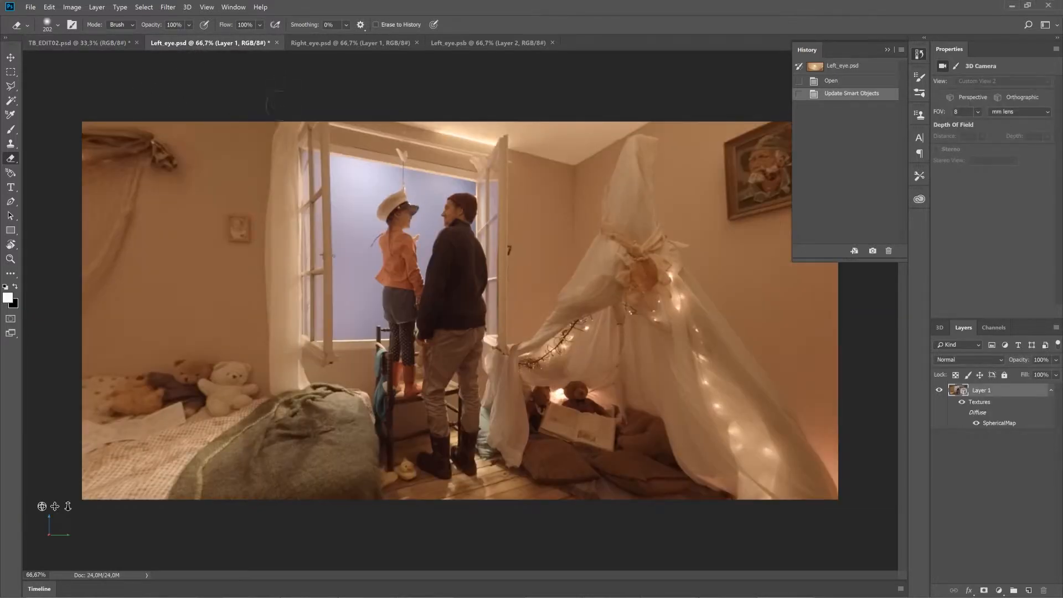
pyautogui.press('v')
pyautogui.moveTo(304, 307)
pyautogui.mouseDown()
pyautogui.moveTo(600, 367)
pyautogui.moveTo(576, 254)
pyautogui.moveTo(214, 227)
pyautogui.moveTo(266, 239)
pyautogui.moveTo(133, 260)
pyautogui.moveTo(228, 275)
pyautogui.moveTo(152, 254)
pyautogui.mouseUp()
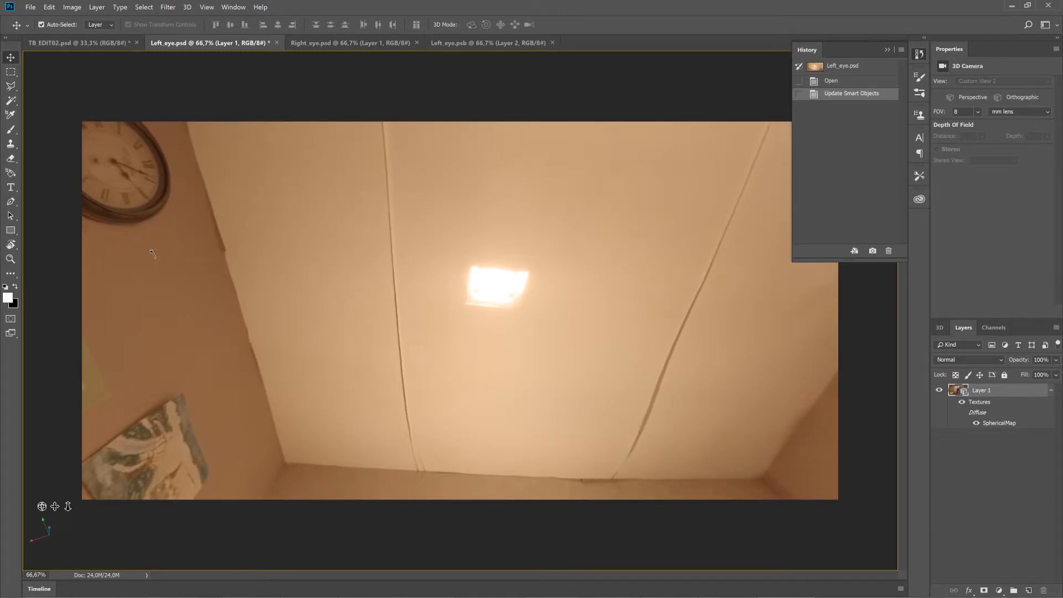
pyautogui.moveTo(152, 254)
pyautogui.mouseDown()
pyautogui.moveTo(164, 262)
pyautogui.moveTo(150, 276)
pyautogui.moveTo(82, 274)
pyautogui.moveTo(2, 229)
pyautogui.moveTo(263, 275)
pyautogui.moveTo(171, 247)
pyautogui.moveTo(368, 311)
pyautogui.mouseUp()
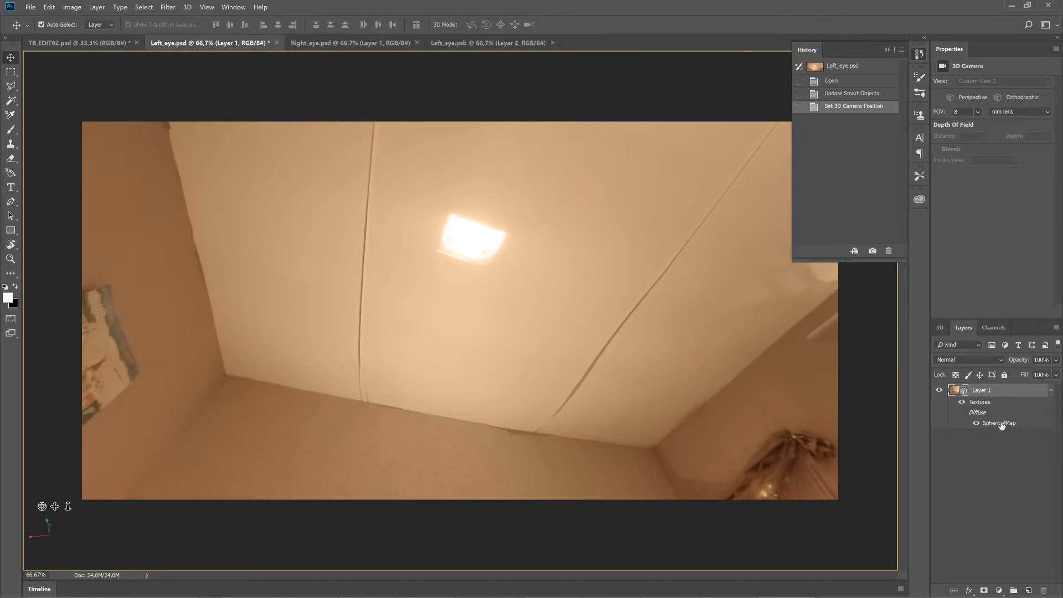
# Add an empty layer to the Left_eye.psb texture and remove the diagonal ceiling seam in Left_eye.psd with the Spot Healing Brush
pyautogui.click(482, 44)
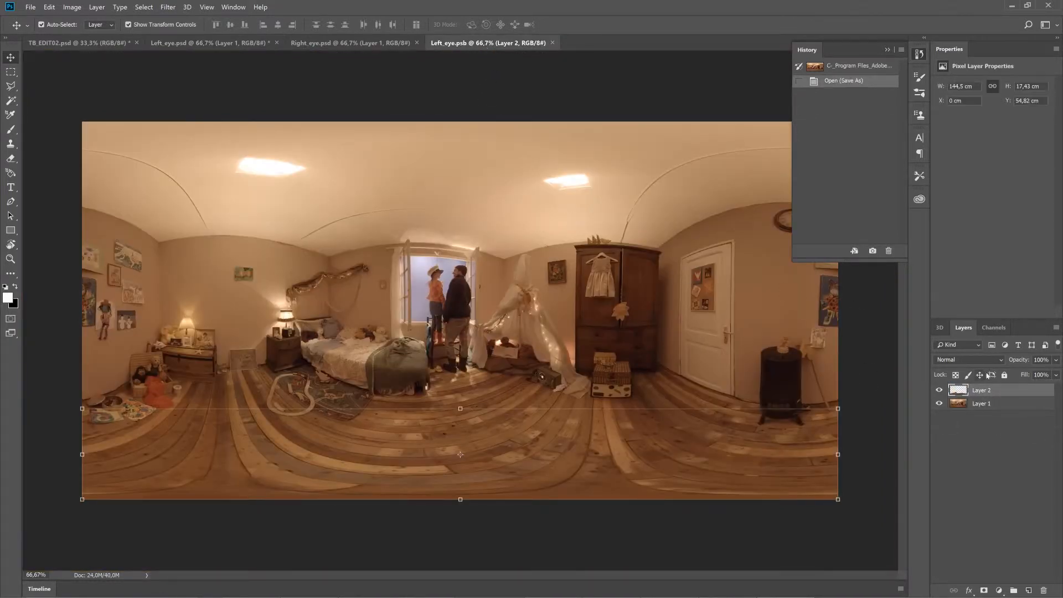
pyautogui.click(1023, 503)
pyautogui.click(1029, 591)
pyautogui.click(1008, 489)
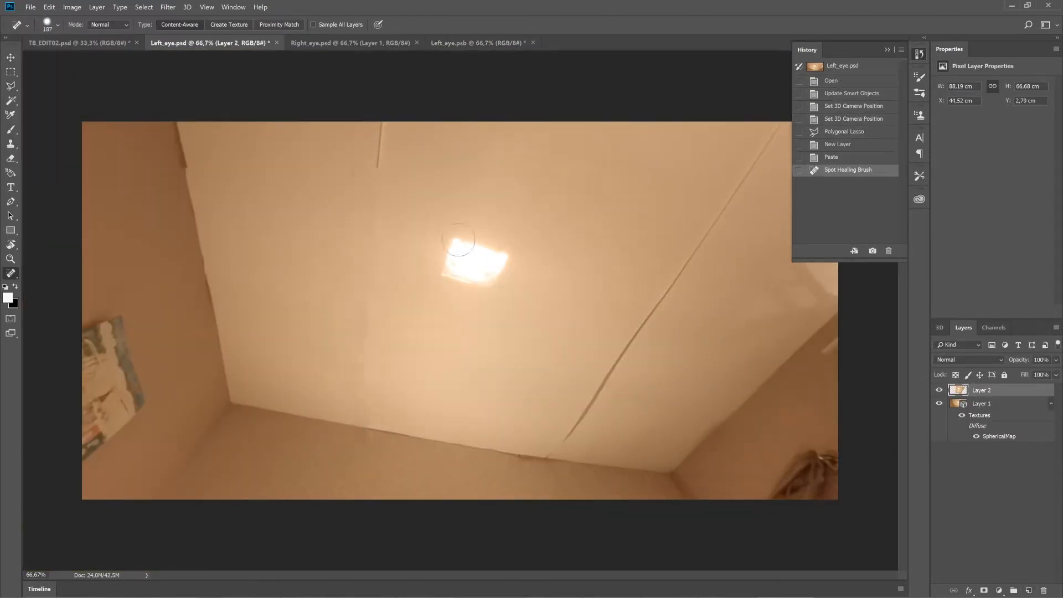
pyautogui.moveTo(546, 451); pyautogui.dragTo(747, 178)
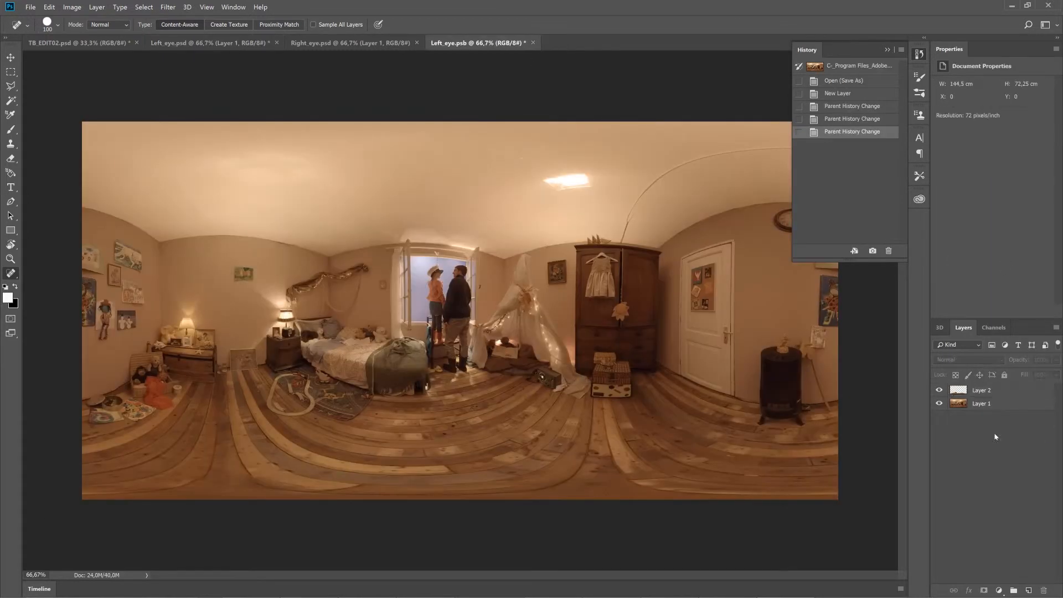
pyautogui.click(977, 424)
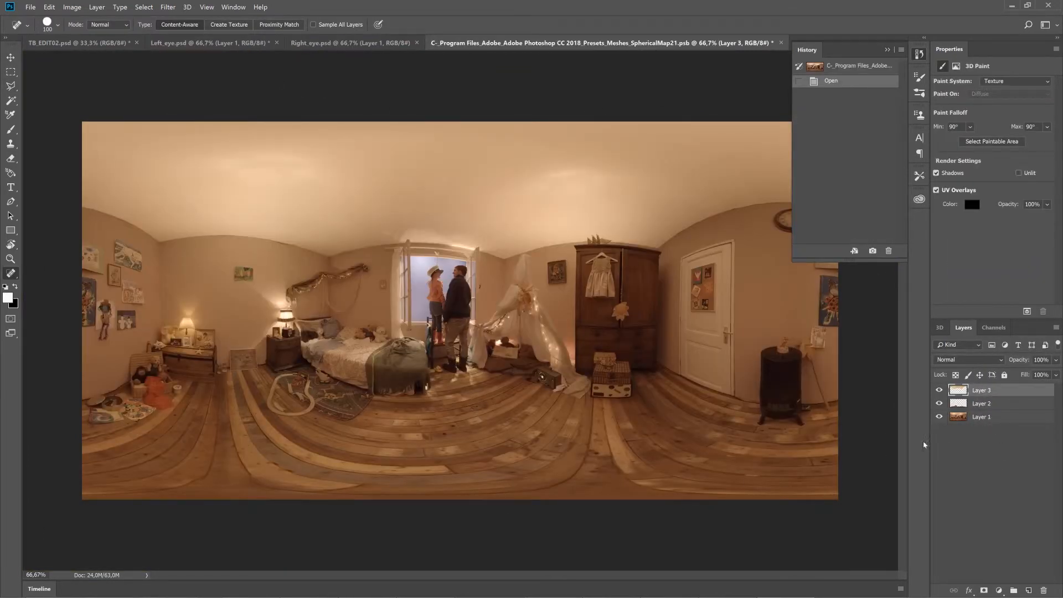
# Copy the retouched ceiling on Layer 3 of the texture into TB_EDIT02.psd and align it with the top edge of the upper image
pyautogui.click(989, 448)
pyautogui.click(989, 390)
pyautogui.click(79, 42)
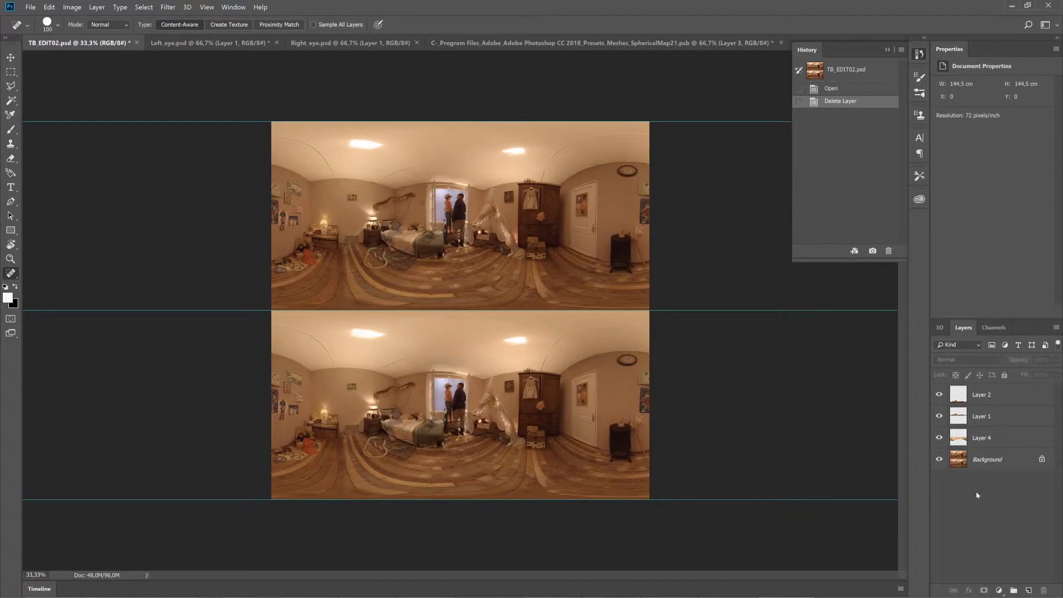
pyautogui.hotkey('ctrl', 'v')
pyautogui.press('v')
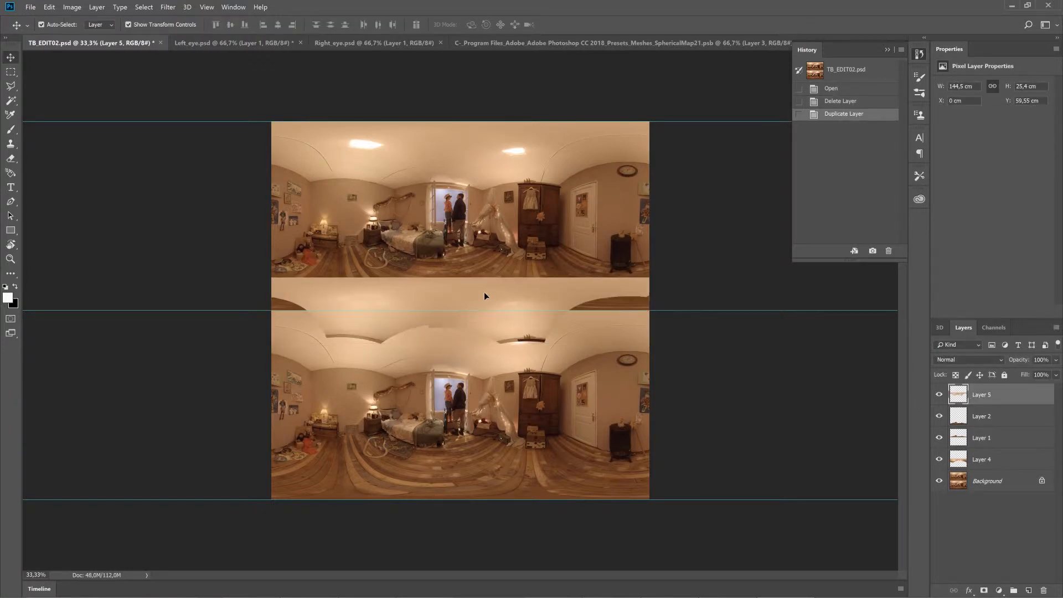
pyautogui.moveTo(484, 291); pyautogui.dragTo(484, 135)
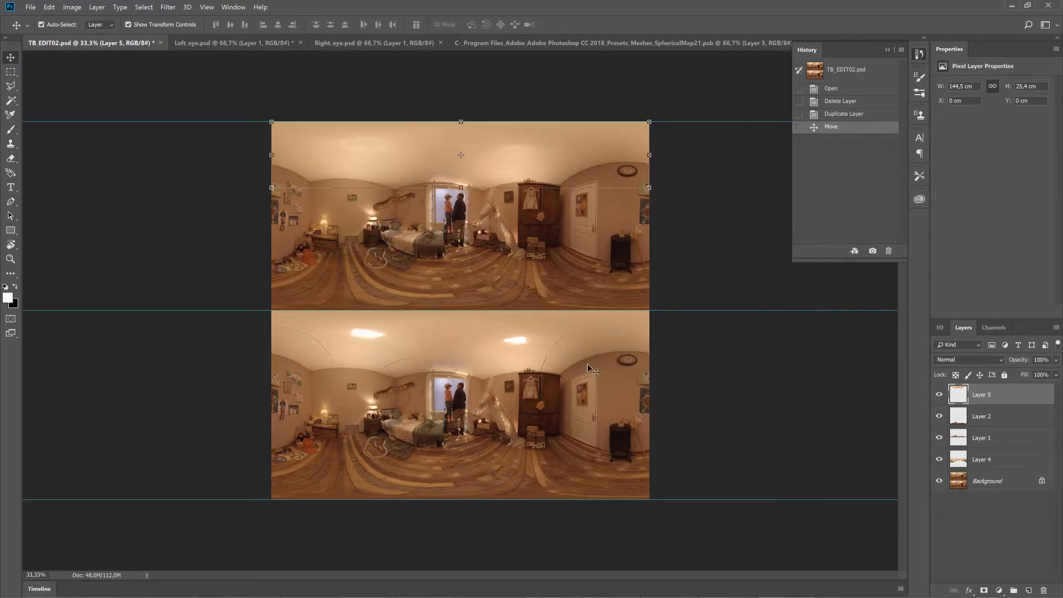
pyautogui.click(824, 391)
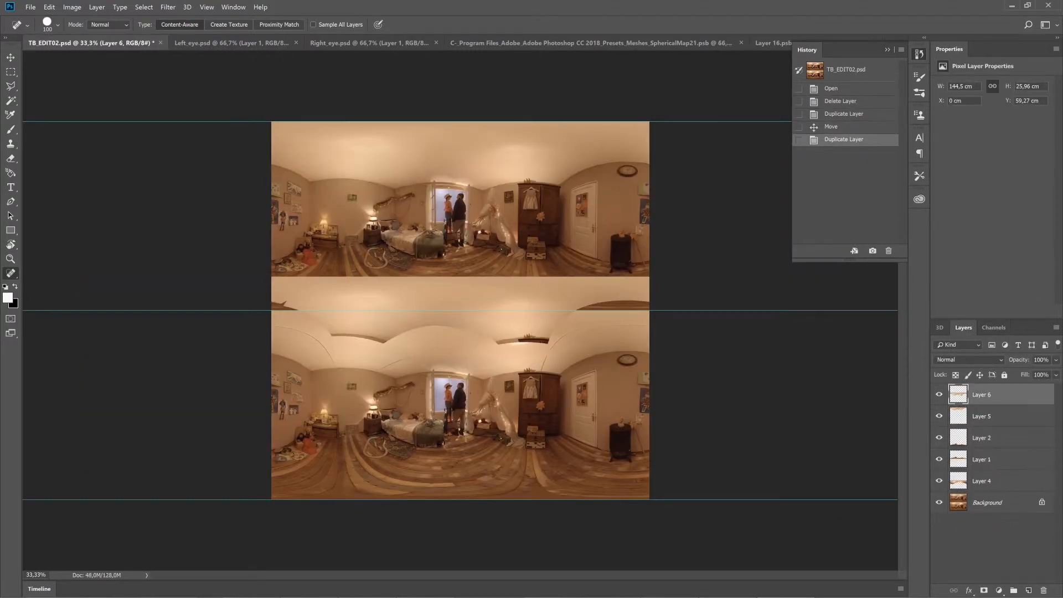
# Align the second retouched ceiling patch on Layer 6 with the top edge of the lower image
pyautogui.press('v')
pyautogui.moveTo(466, 296); pyautogui.dragTo(465, 333)
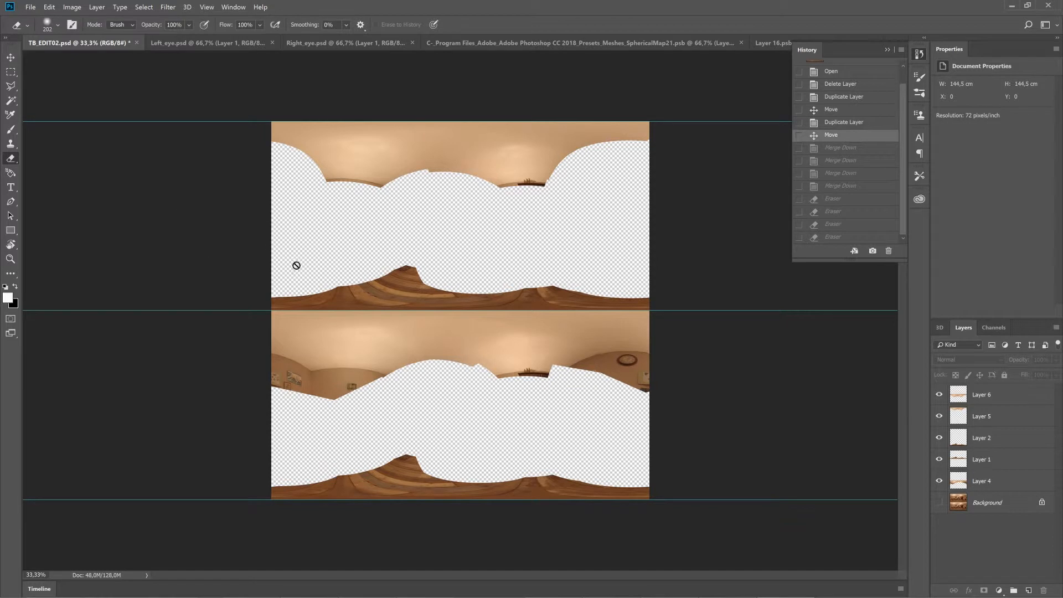
# Soften the upper edge of the floor patch on Layer 1 with the Eraser and duplicate it onto the lower image's floor
pyautogui.click(960, 463)
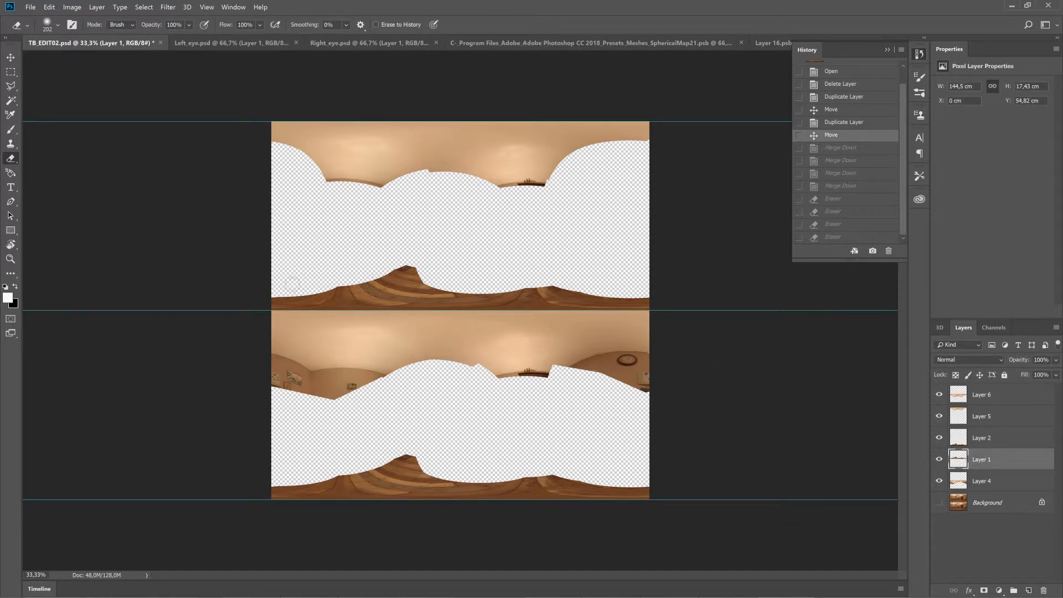
pyautogui.moveTo(271, 290)
pyautogui.mouseDown()
pyautogui.moveTo(428, 276)
pyautogui.moveTo(653, 294)
pyautogui.mouseUp()
pyautogui.press('v')
pyautogui.keyDown('alt'); pyautogui.moveTo(410, 278); pyautogui.dragTo(410, 367); pyautogui.keyUp('alt')
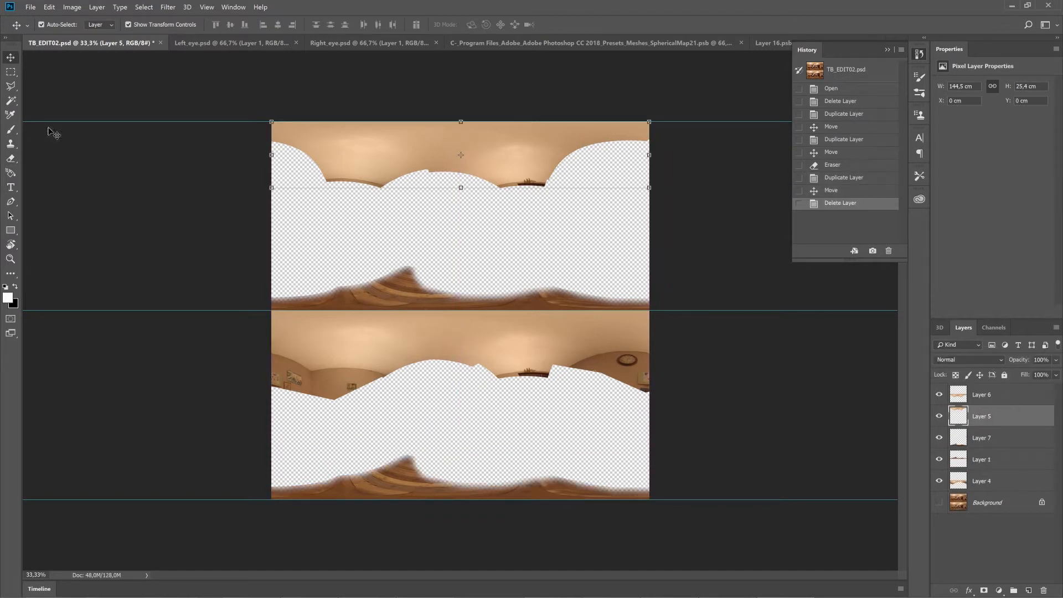
# Soften the lower edge of the upper ceiling patch with the Eraser and try an eraser stroke on Layer 4
pyautogui.moveTo(276, 160)
pyautogui.mouseDown()
pyautogui.moveTo(405, 180)
pyautogui.moveTo(530, 191)
pyautogui.moveTo(640, 146)
pyautogui.moveTo(659, 166)
pyautogui.mouseUp()
pyautogui.click(991, 481)
pyautogui.moveTo(652, 390); pyautogui.dragTo(555, 371)
pyautogui.hotkey('ctrl', 'z')
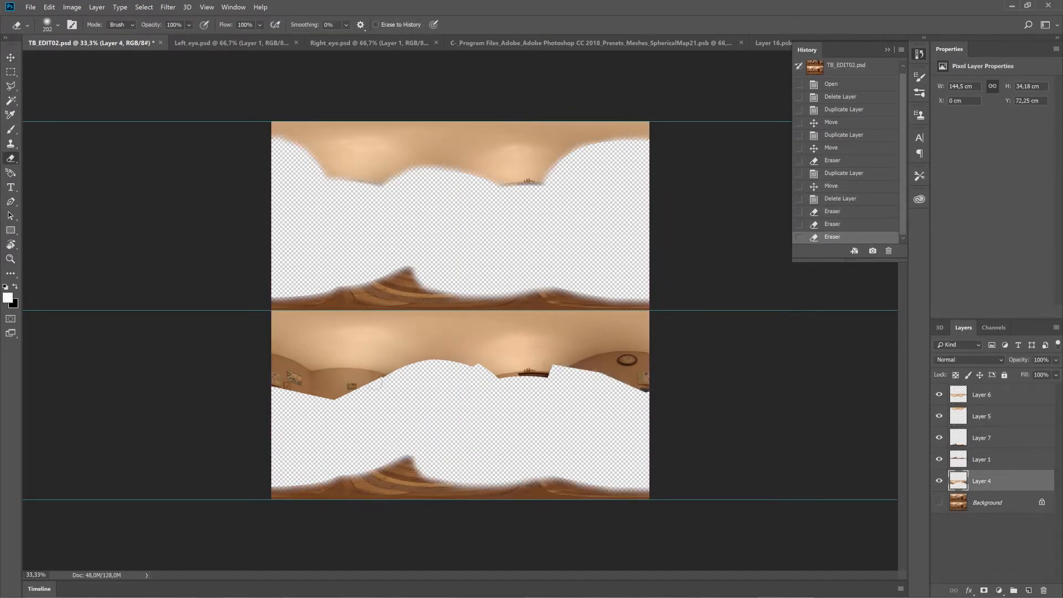
# Merge Layer 6 with Layer 4 and soften the lower edge of the combined ceiling patch with the Eraser
pyautogui.moveTo(991, 481); pyautogui.dragTo(991, 427)
pyautogui.click(994, 420)
pyautogui.hotkey('ctrl', 'e')
pyautogui.hotkey('ctrl', 'z')
pyautogui.moveTo(269, 390)
pyautogui.mouseDown()
pyautogui.moveTo(476, 363)
pyautogui.moveTo(650, 387)
pyautogui.mouseUp()
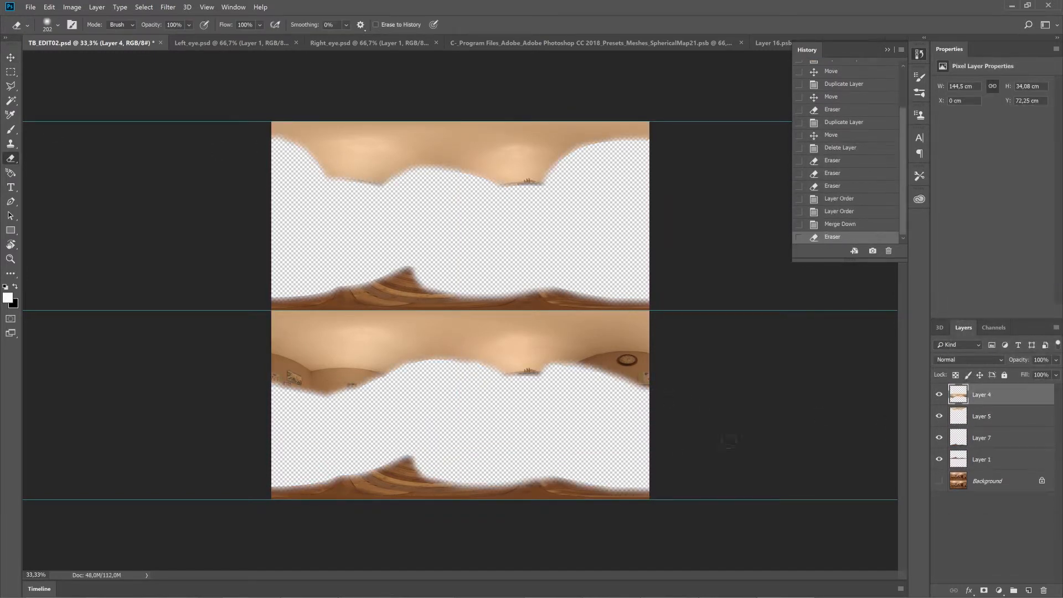
# Switch to Premiere Pro, import TB_EDIT02.png into the Misc bin and lay it over the full length of the Edit_02 sequence
pyautogui.hotkey('alt', 'Tab')
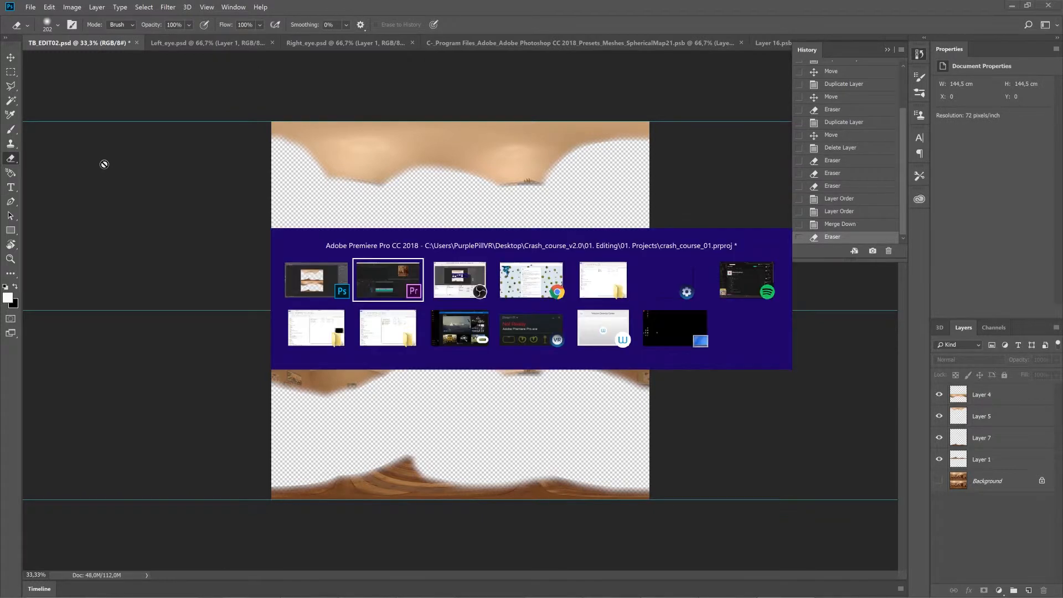
pyautogui.doubleClick(74, 153)
pyautogui.doubleClick(189, 86)
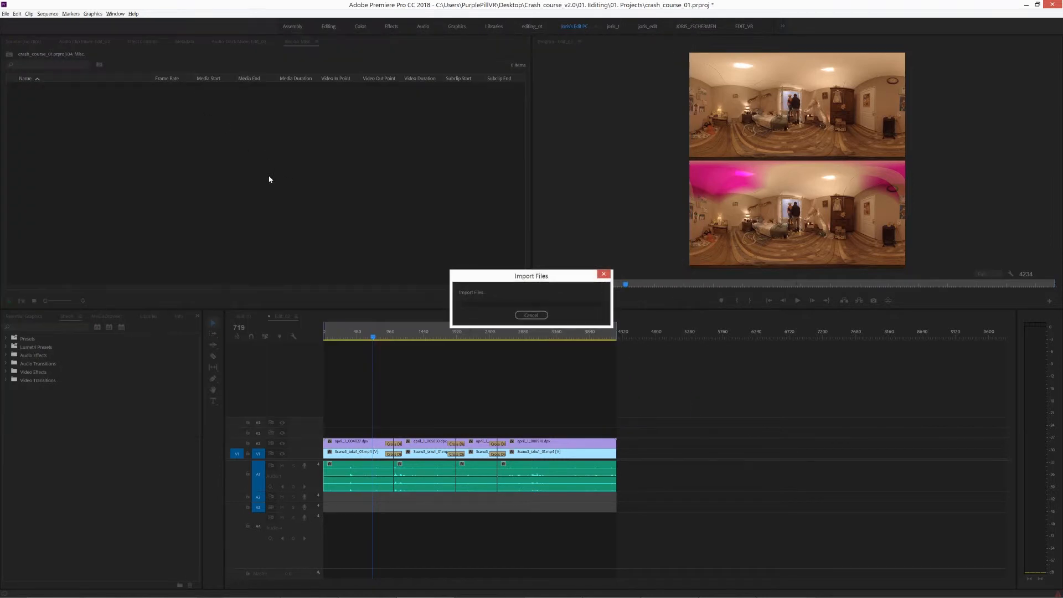
pyautogui.moveTo(43, 88); pyautogui.dragTo(616, 431)
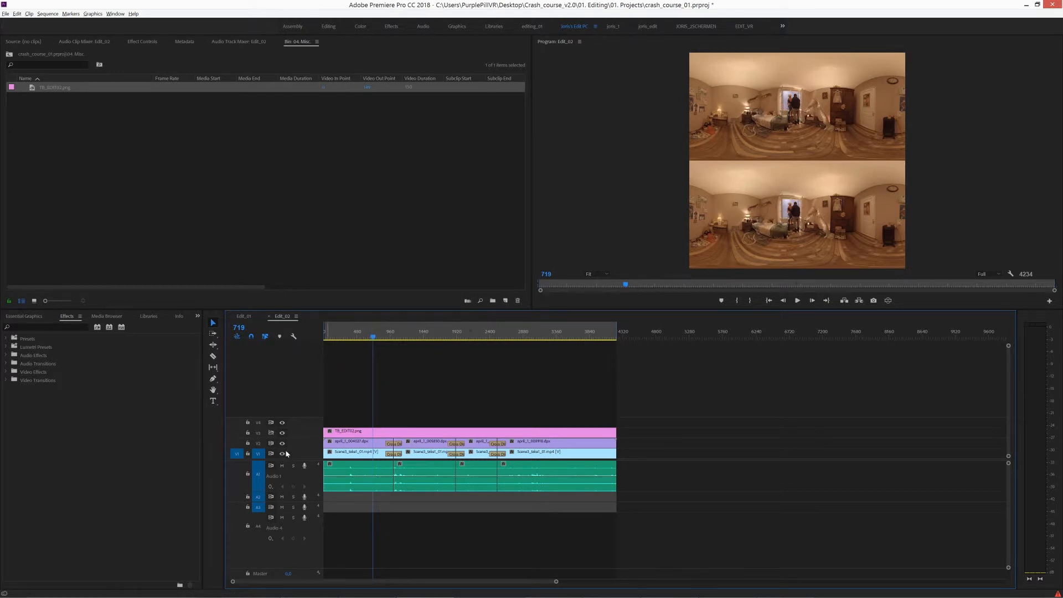
# Compare the shot with and without the TB_EDIT02.png overlay by repeatedly toggling the visibility of its video track
pyautogui.click(282, 433)
pyautogui.click(282, 434)
pyautogui.click(283, 433)
pyautogui.click(283, 434)
pyautogui.click(283, 433)
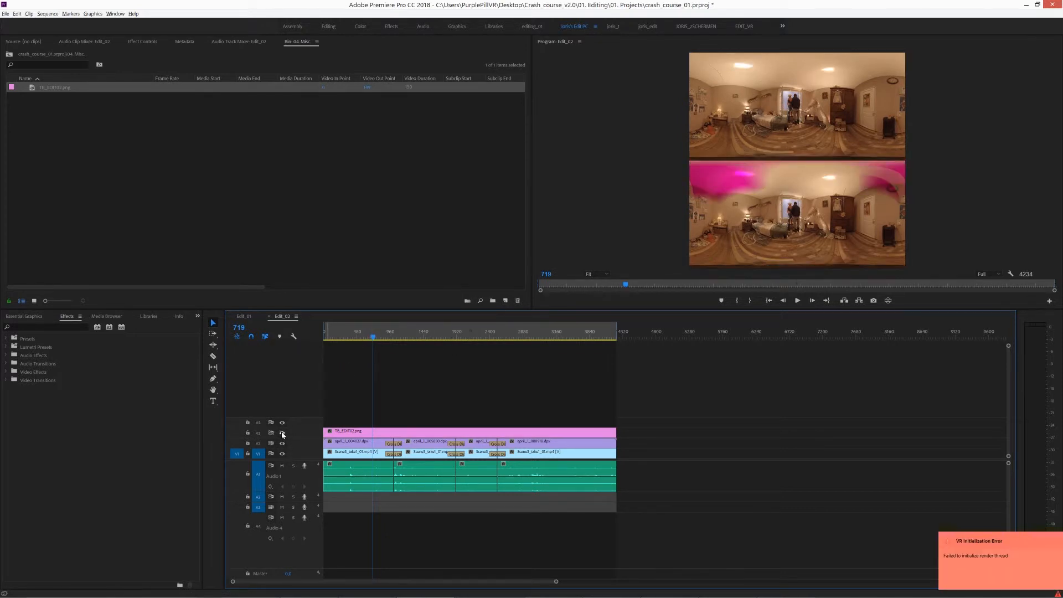
pyautogui.click(282, 433)
pyautogui.click(283, 433)
pyautogui.click(283, 433)
pyautogui.click(282, 434)
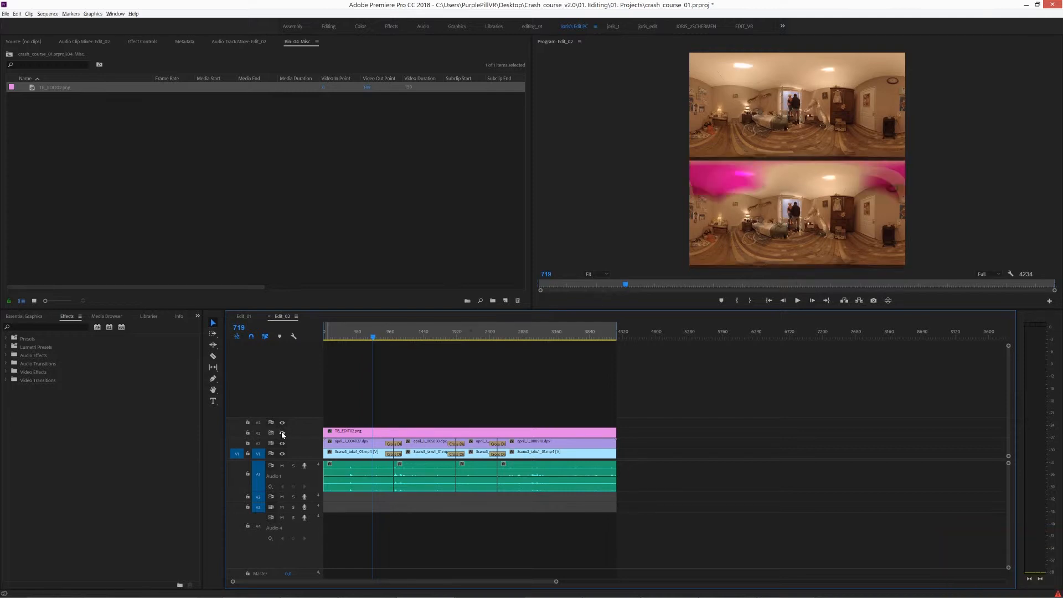
# Show the TB_EDIT02.png overlay again and inspect the patched floor of the Edit_02 sequence in the VR view
pyautogui.click(282, 433)
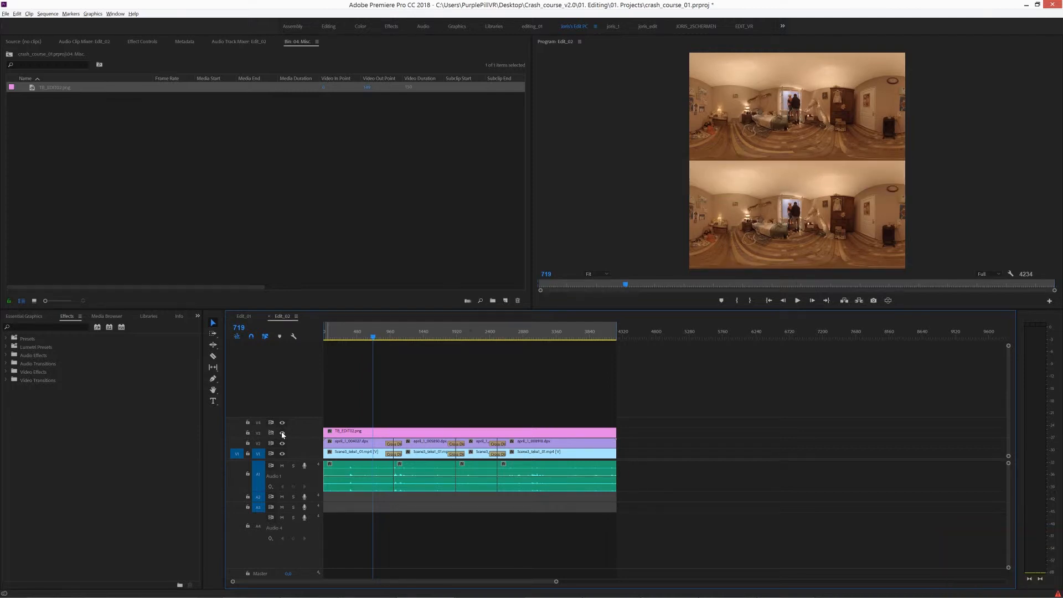
pyautogui.click(887, 301)
pyautogui.moveTo(816, 207); pyautogui.dragTo(810, 100)
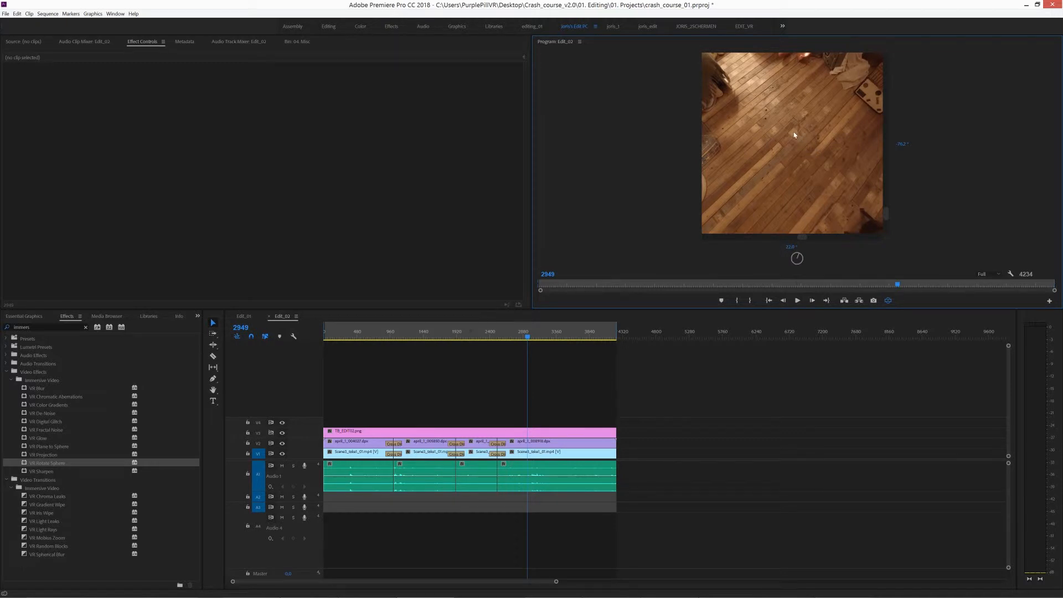
pyautogui.click(888, 300)
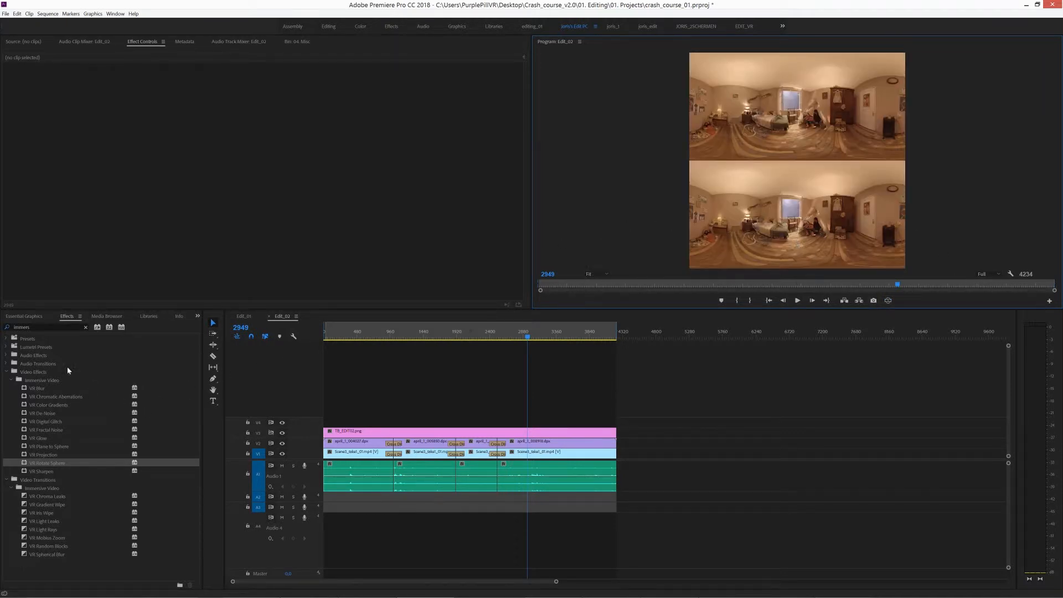
# Add a text layer reading APRIL over the sequence at frame 2949
pyautogui.click(24, 317)
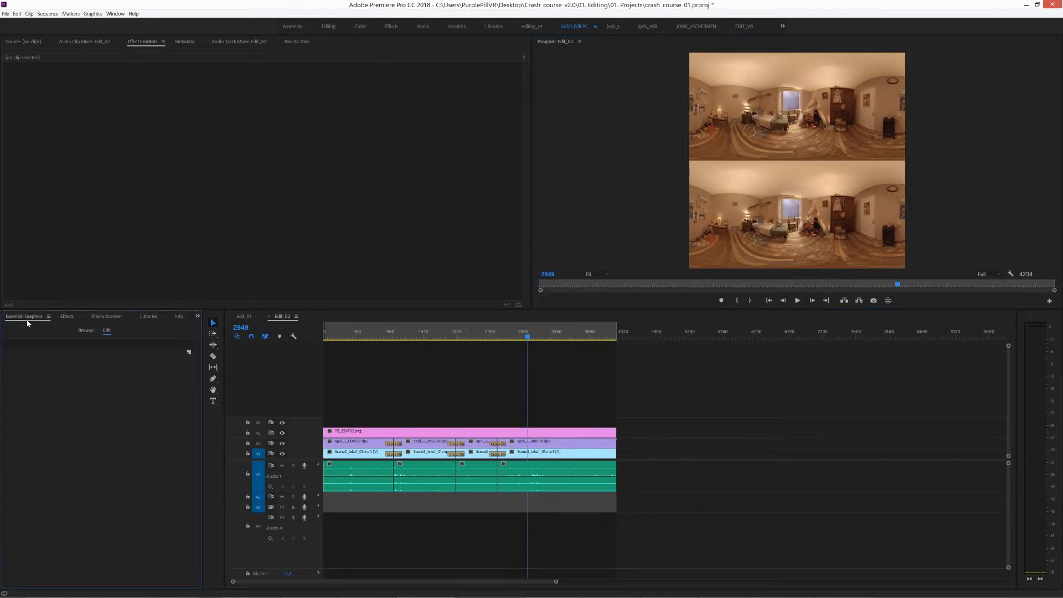
pyautogui.click(189, 354)
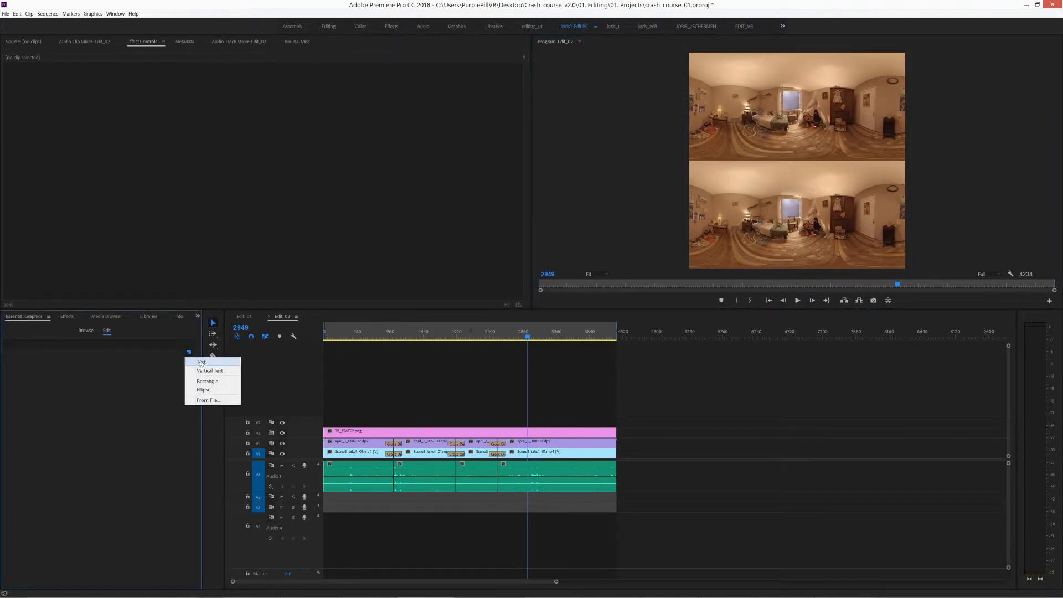
pyautogui.click(206, 360)
pyautogui.doubleClick(831, 149)
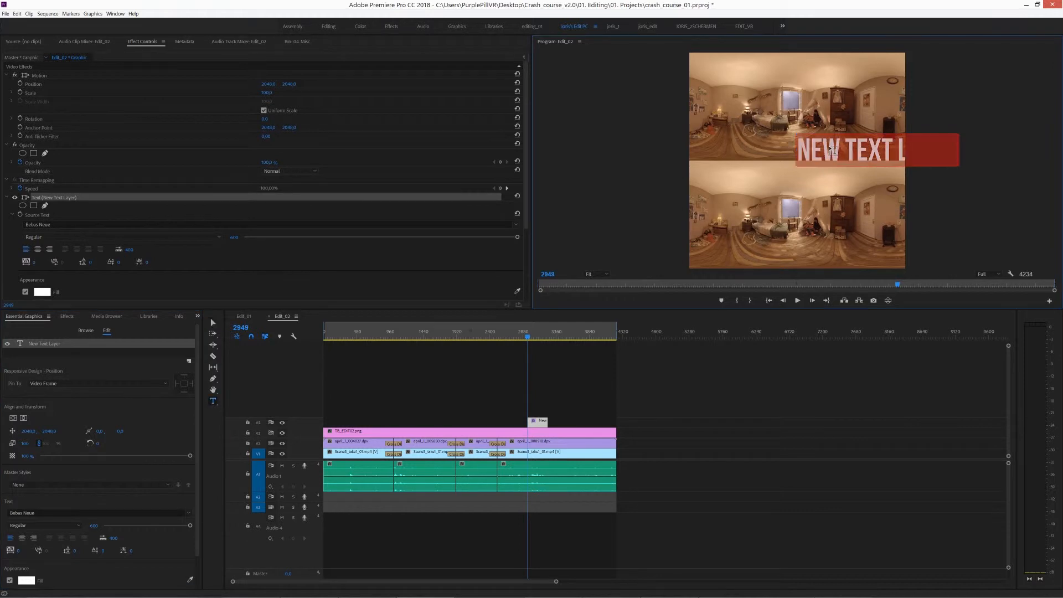
pyautogui.write('APRIL')
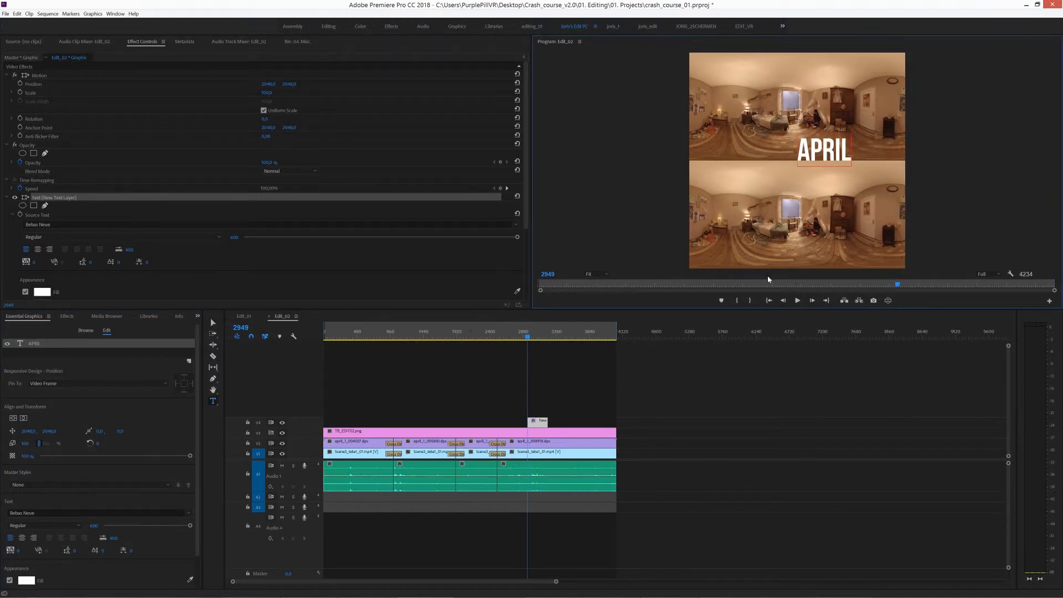
pyautogui.click(636, 381)
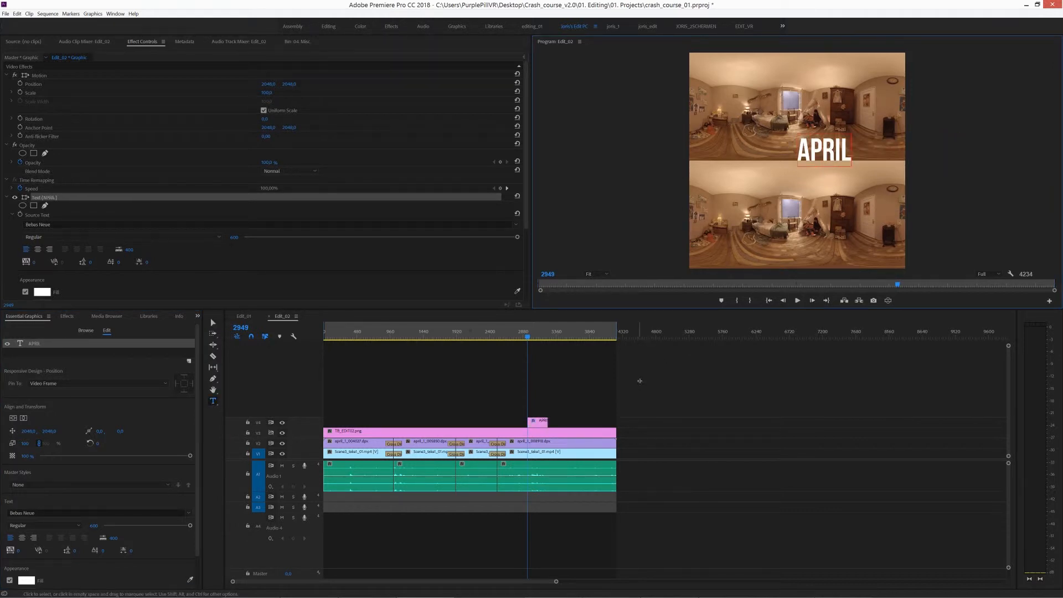
# Check how the APRIL title looks in the VR view, looking around the scene
pyautogui.click(888, 300)
pyautogui.moveTo(794, 206); pyautogui.dragTo(876, 188)
pyautogui.moveTo(777, 217); pyautogui.dragTo(820, 229)
pyautogui.click(888, 302)
# Try placing the APRIL title in the middle of the upper eye's image and check it in the VR view
pyautogui.press('v')
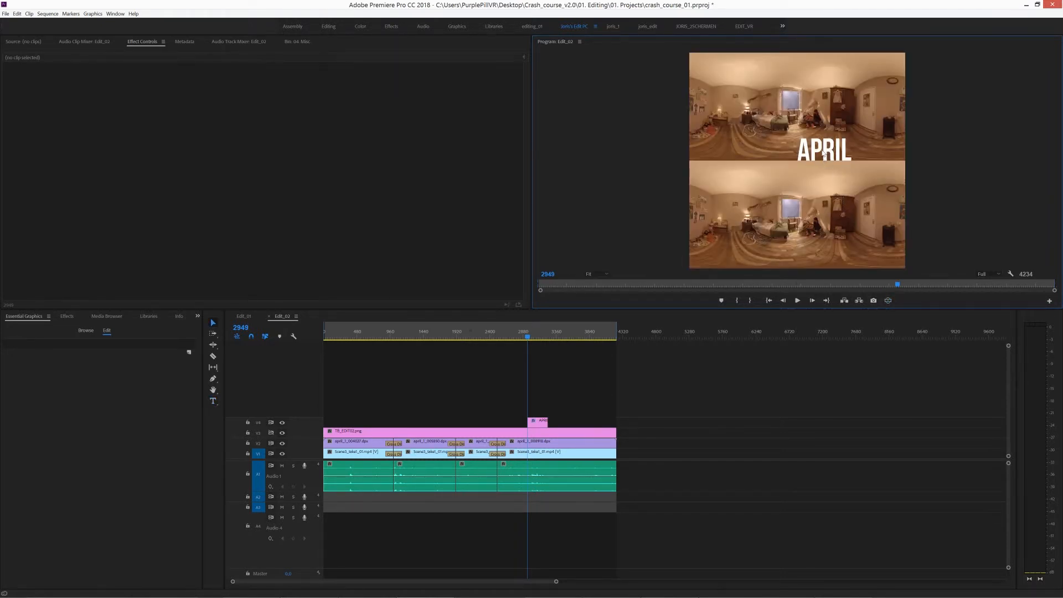
pyautogui.moveTo(829, 152); pyautogui.dragTo(799, 117)
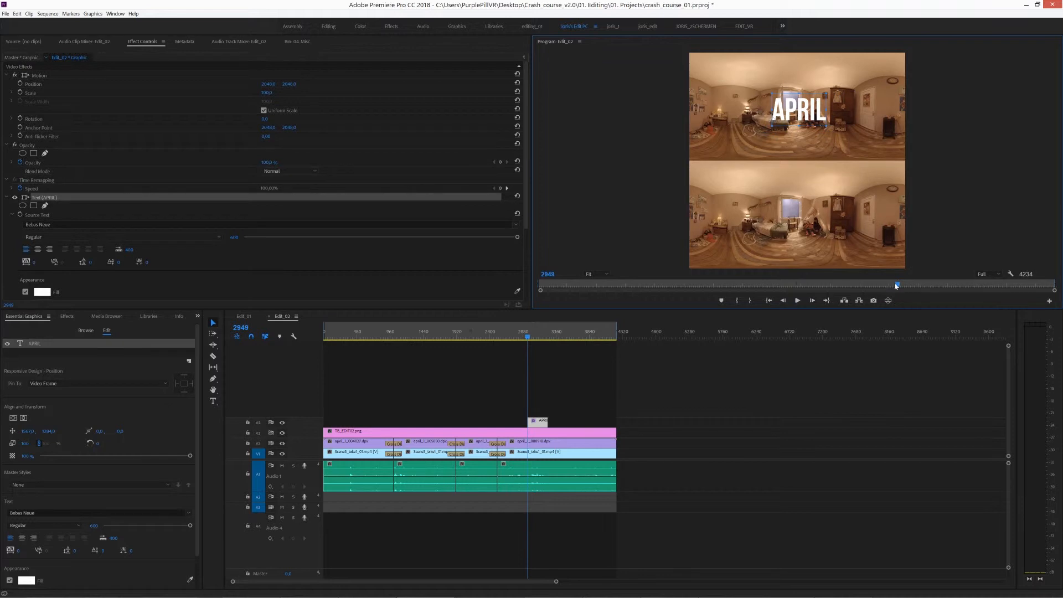
pyautogui.click(889, 301)
pyautogui.moveTo(805, 185)
pyautogui.mouseDown()
pyautogui.moveTo(827, 179)
pyautogui.moveTo(811, 182)
pyautogui.mouseUp()
pyautogui.moveTo(823, 230)
pyautogui.mouseDown()
pyautogui.moveTo(809, 205)
pyautogui.moveTo(822, 228)
pyautogui.mouseUp()
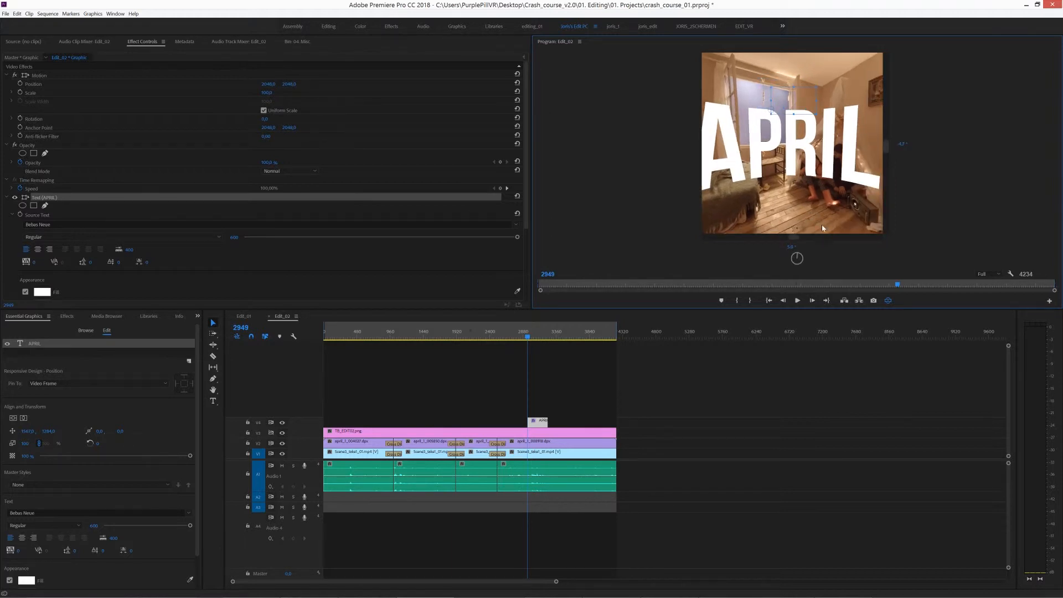
pyautogui.click(889, 304)
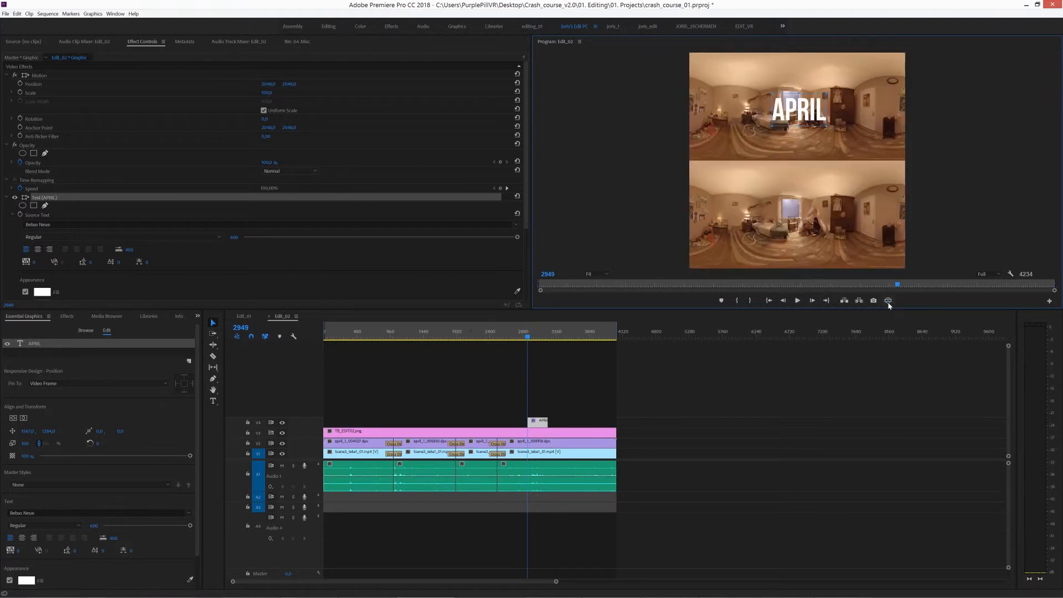
# Apply the VR Plane to Sphere effect to the APRIL title clip and set its frame layout to Stereoscopic - Over/Under
pyautogui.click(721, 398)
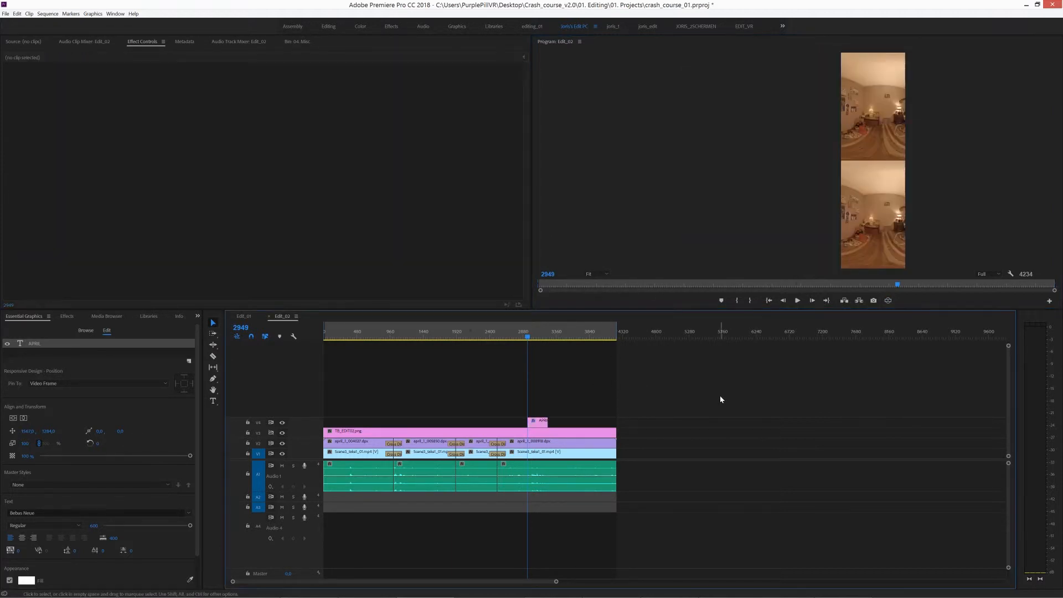
pyautogui.click(539, 422)
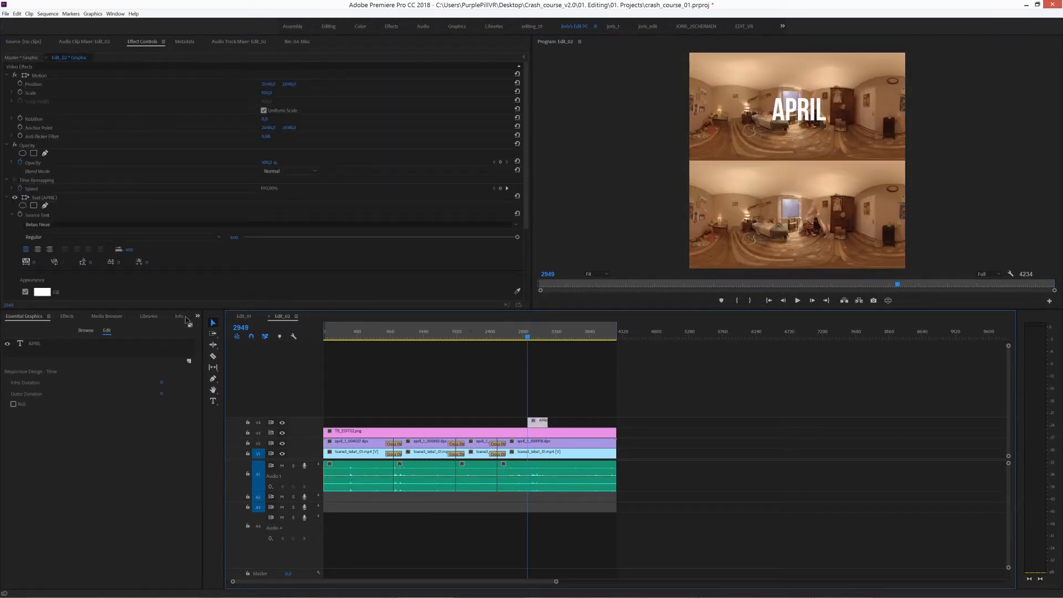
pyautogui.click(67, 316)
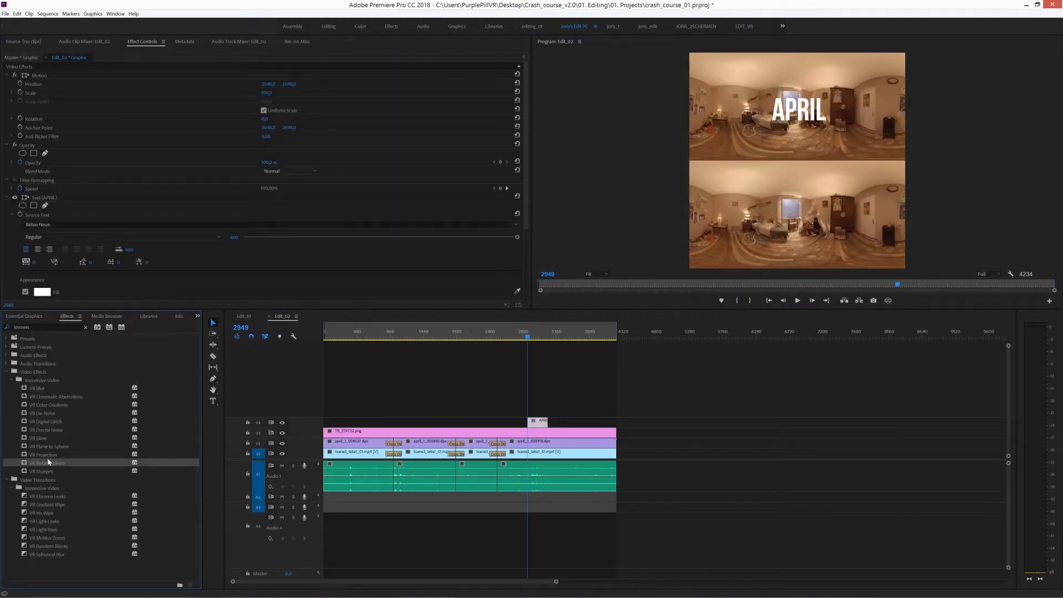
pyautogui.moveTo(48, 447); pyautogui.dragTo(363, 401)
pyautogui.moveTo(519, 411); pyautogui.dragTo(542, 421)
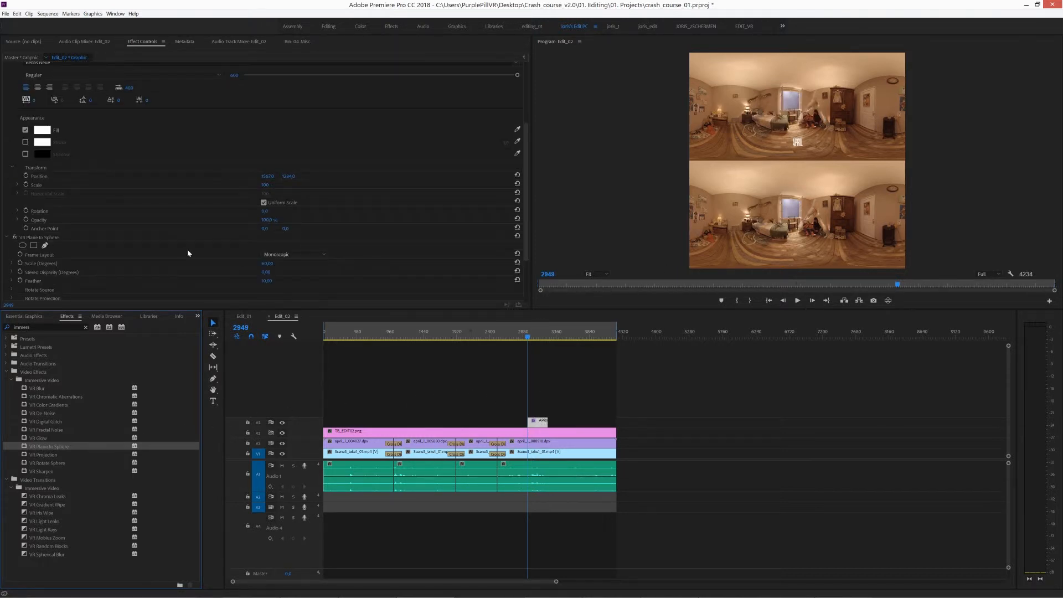
pyautogui.scroll(-1, 180, 259)
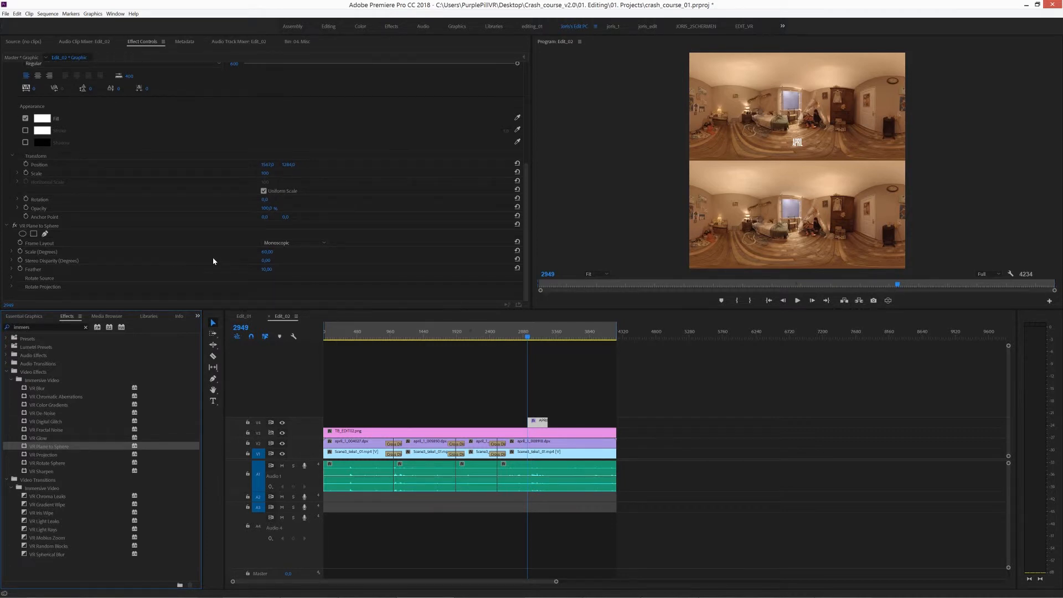
pyautogui.click(283, 244)
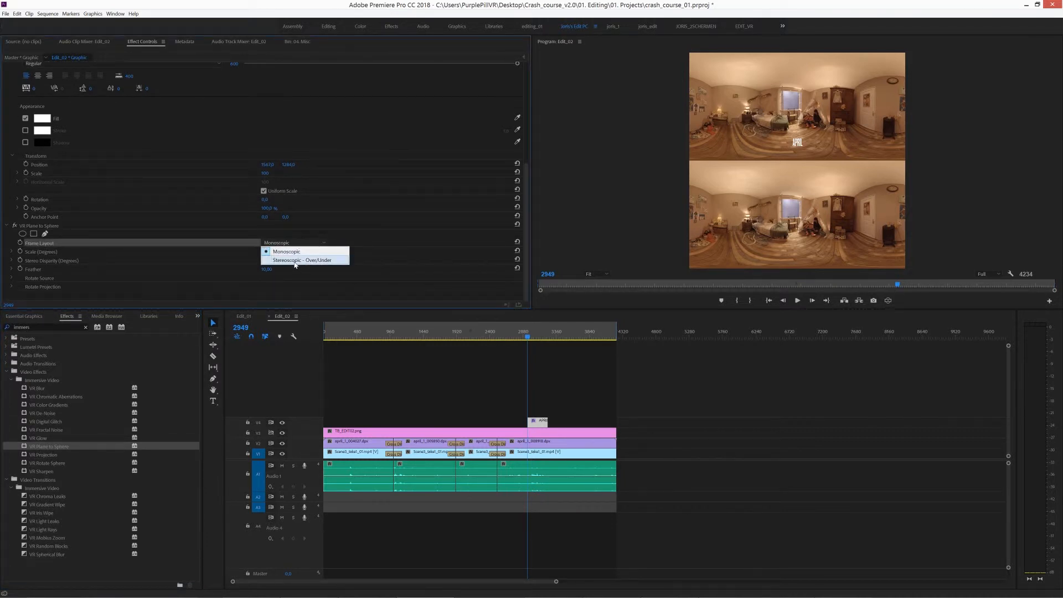
pyautogui.click(298, 260)
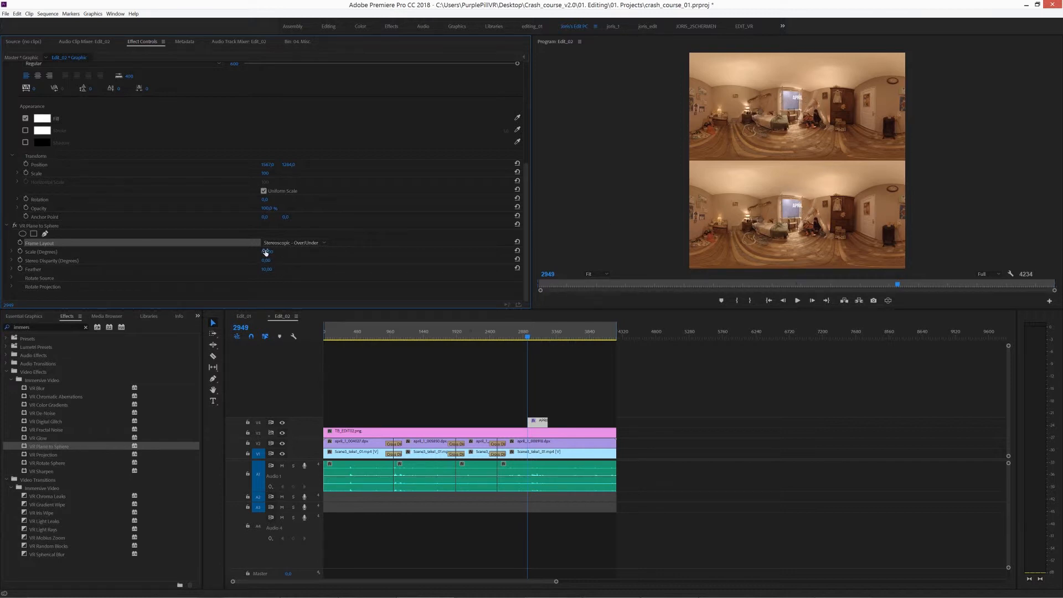
# Increase the Scale (Degrees) of the title's VR Plane to Sphere effect and reset the text's position to its default
pyautogui.moveTo(266, 252); pyautogui.dragTo(310, 253)
pyautogui.click(99, 164)
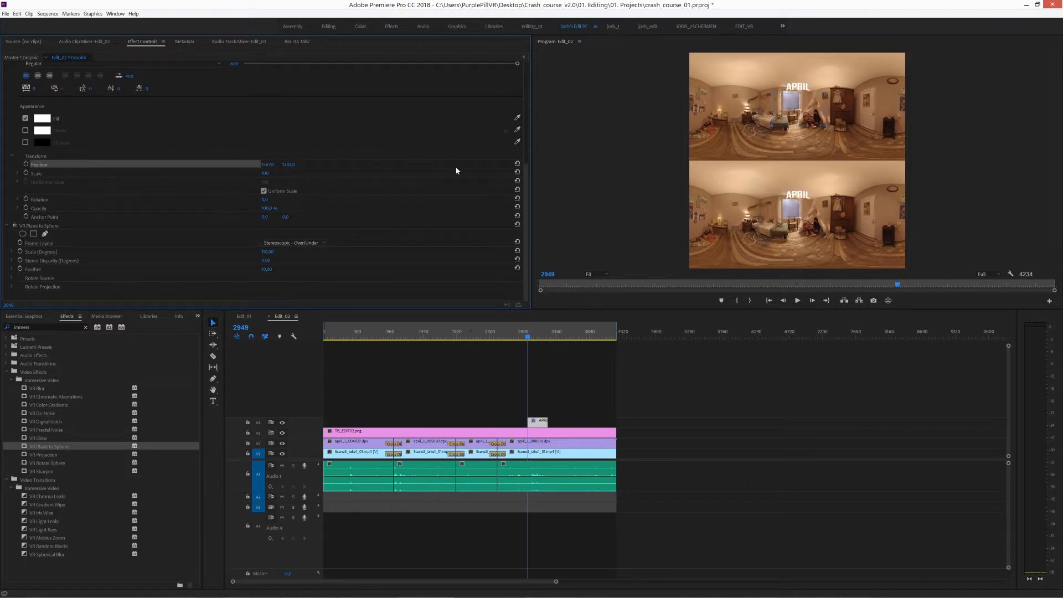
pyautogui.click(517, 165)
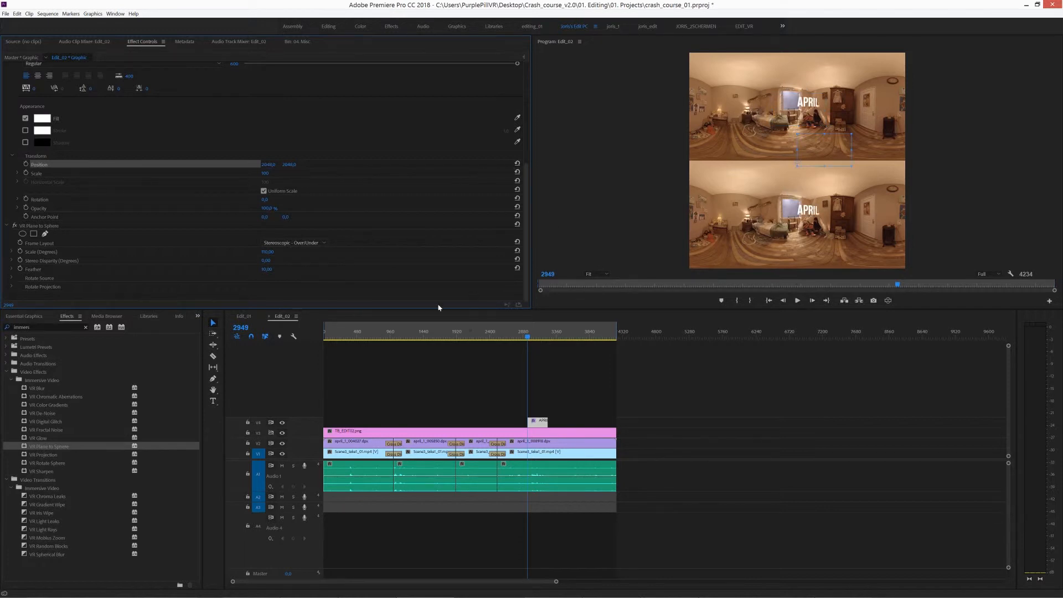
pyautogui.click(265, 285)
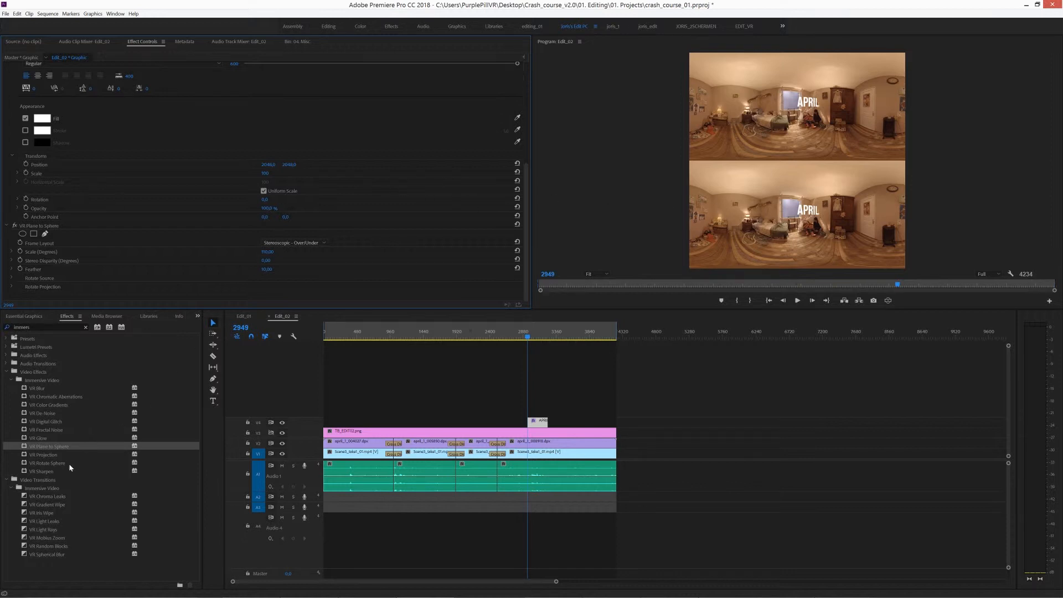
# Apply VR Rotate Sphere to the APRIL clip with a Stereoscopic - Over/Under layout and pan and tilt the title onto the window
pyautogui.moveTo(48, 467); pyautogui.dragTo(537, 426)
pyautogui.scroll(-2, 138, 248)
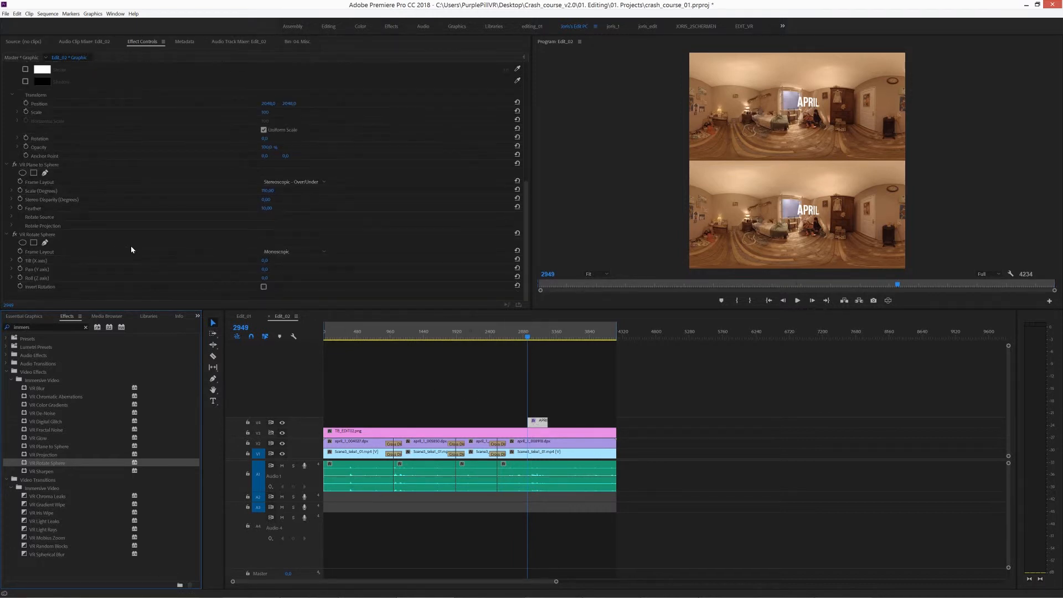
pyautogui.click(41, 253)
pyautogui.click(300, 252)
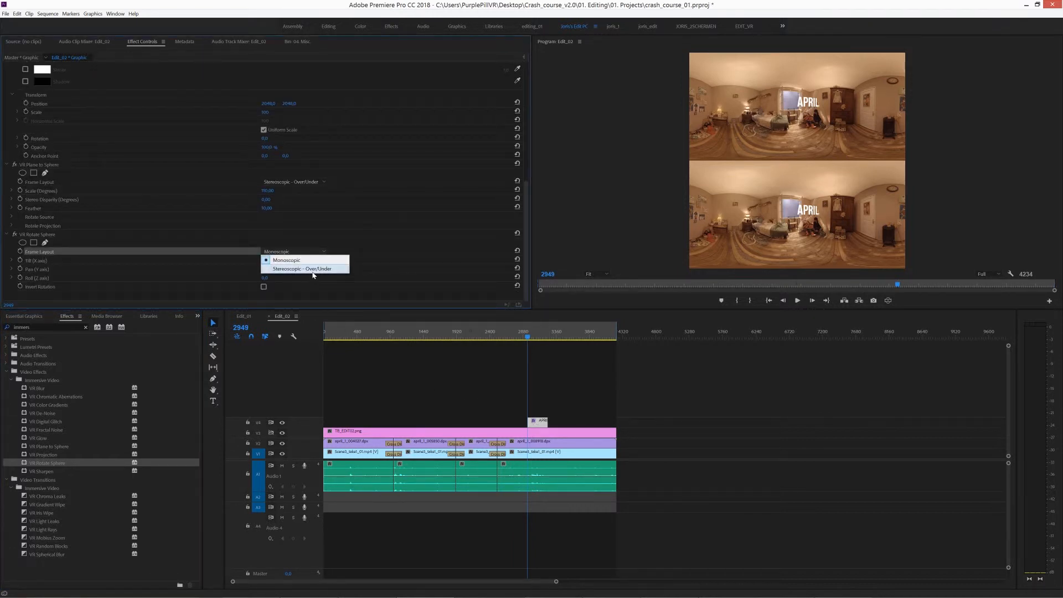
pyautogui.click(293, 270)
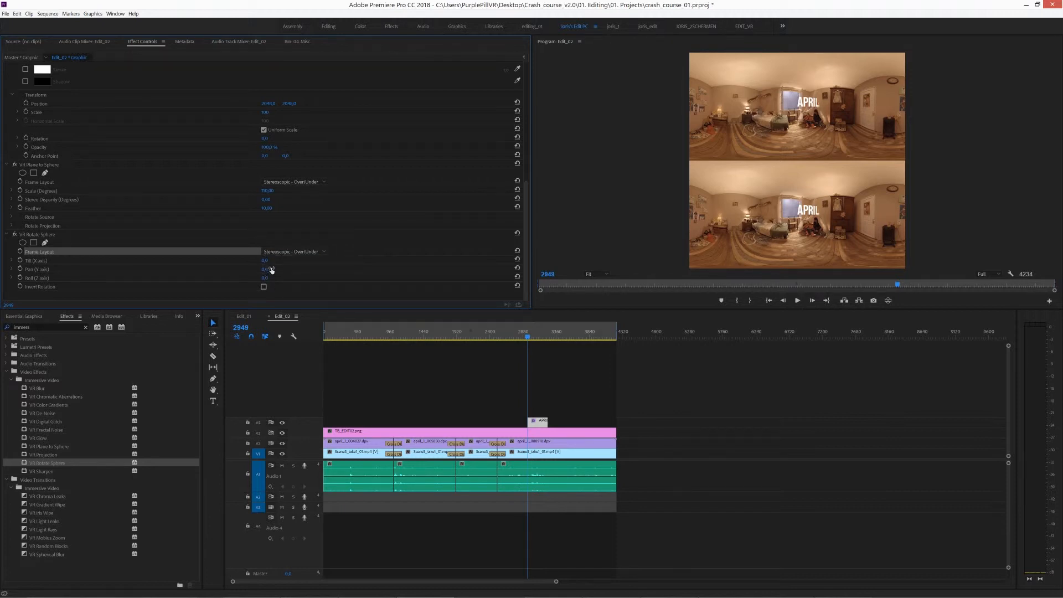
pyautogui.moveTo(268, 269)
pyautogui.mouseDown()
pyautogui.moveTo(249, 269)
pyautogui.moveTo(355, 264)
pyautogui.moveTo(269, 263)
pyautogui.mouseUp()
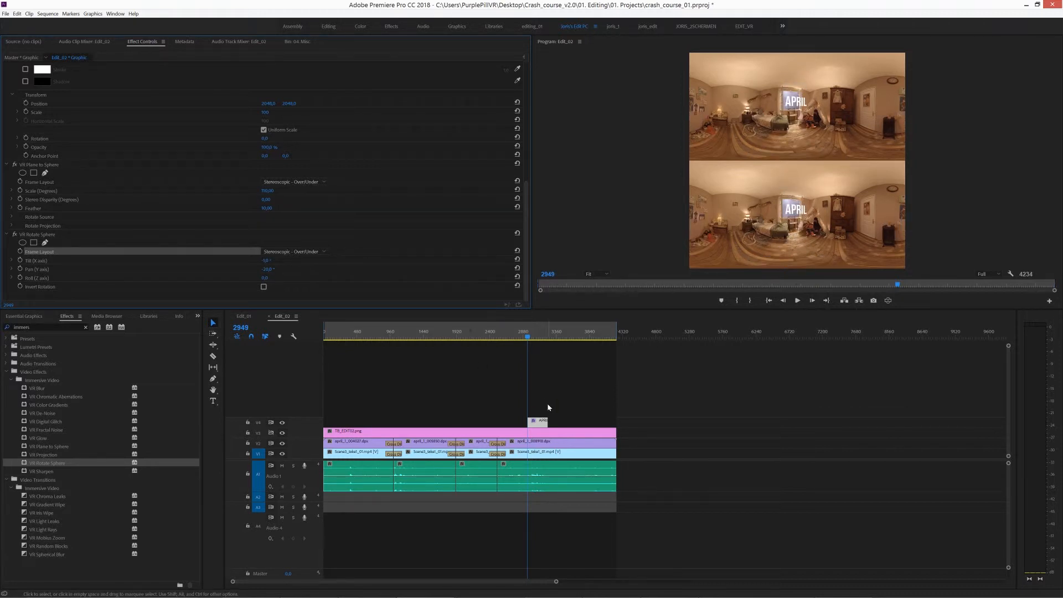
# Go to frame 3051 and check the APRIL title over the window in the VR view
pyautogui.click(534, 336)
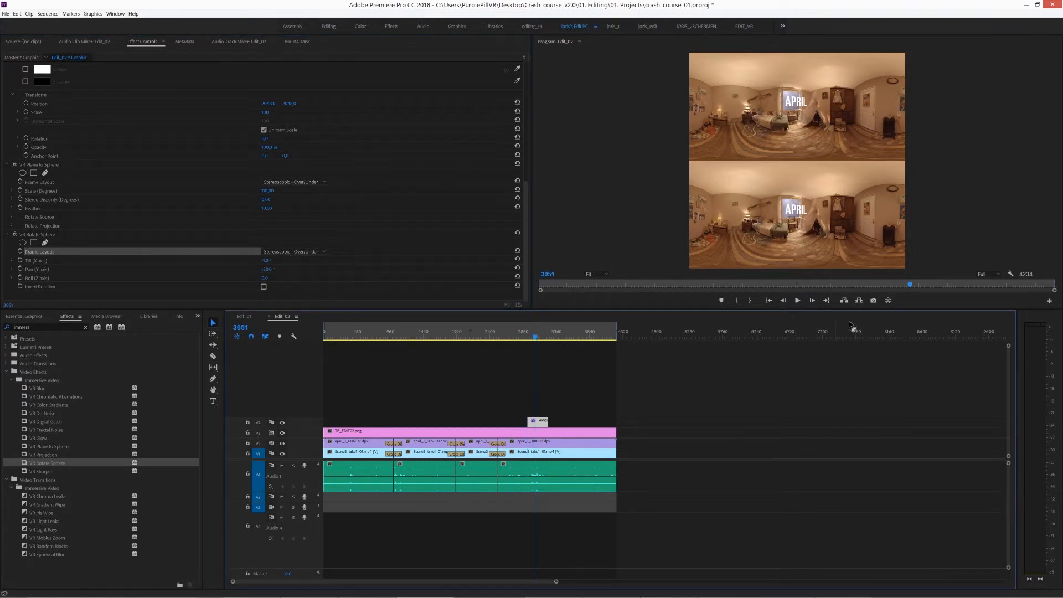
pyautogui.click(888, 300)
pyautogui.moveTo(800, 170); pyautogui.dragTo(870, 255)
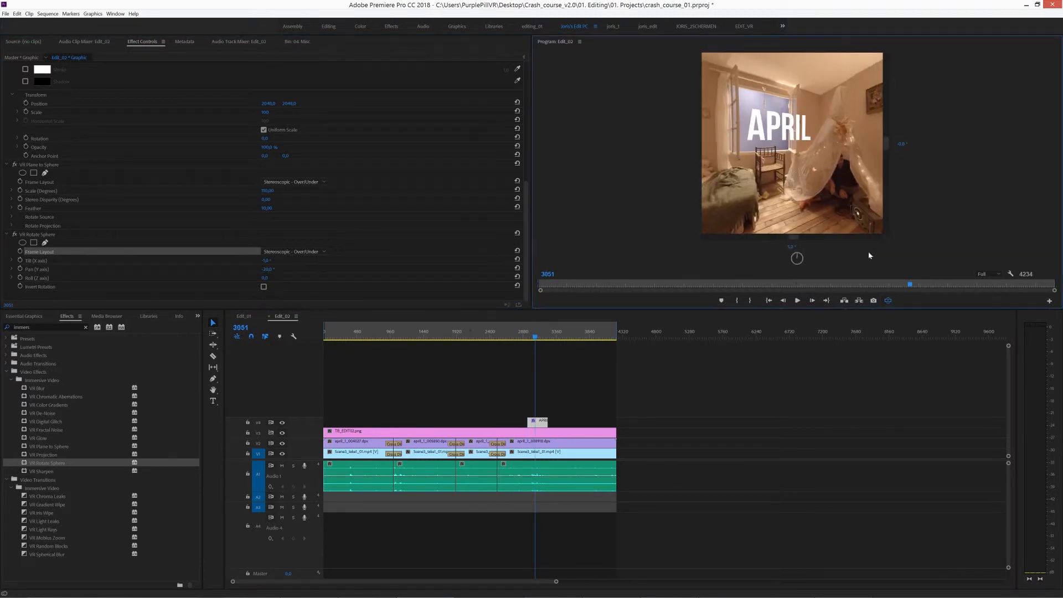
# Set the stereoscopic view in the VR video settings to Anaglyph and look at the title in the room
pyautogui.click(1012, 273)
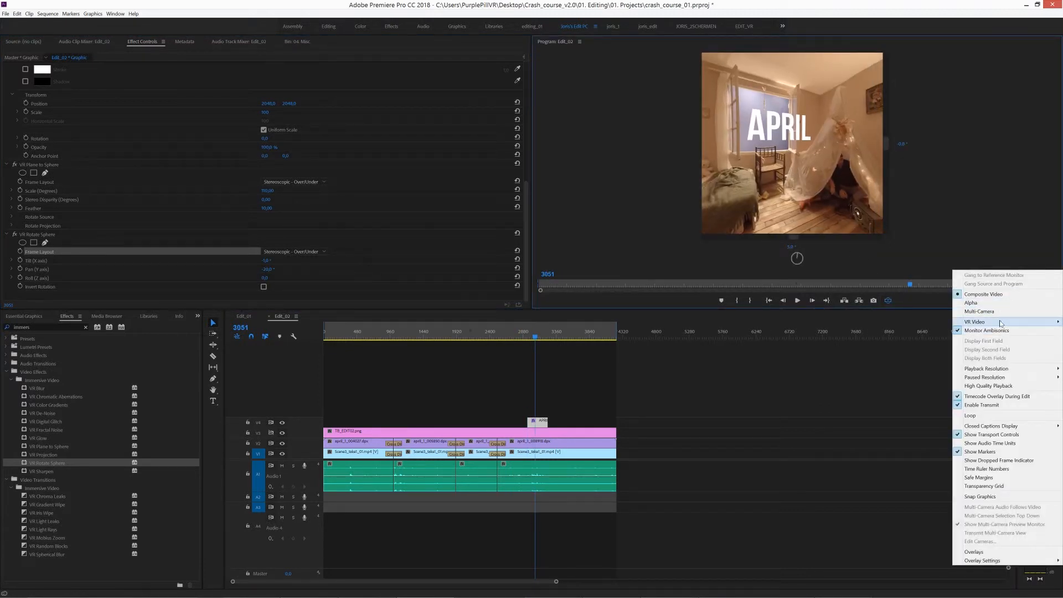
pyautogui.moveTo(1002, 323)
pyautogui.click(881, 348)
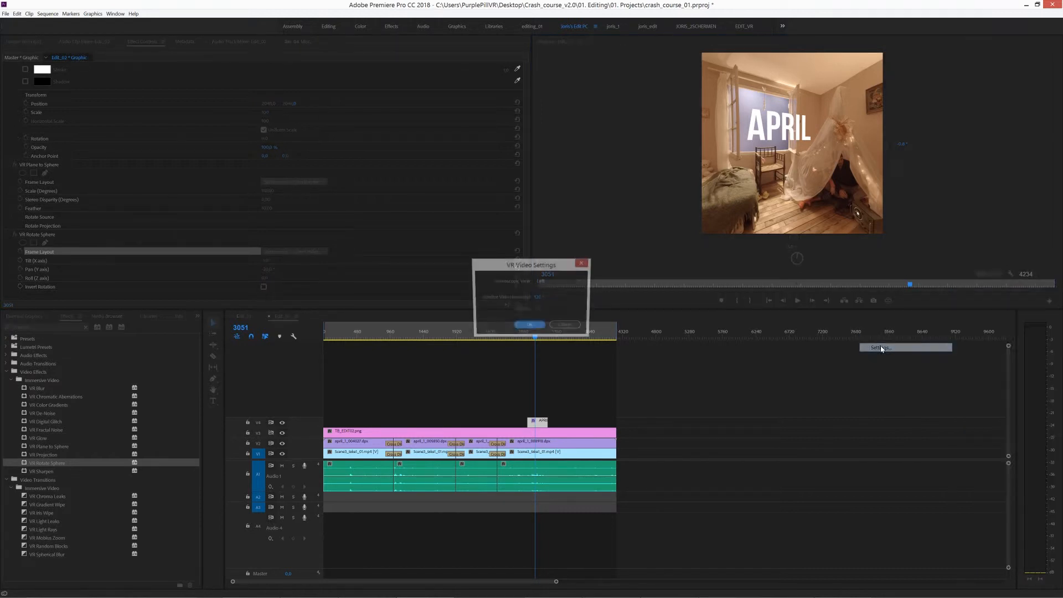
pyautogui.click(557, 281)
pyautogui.click(560, 306)
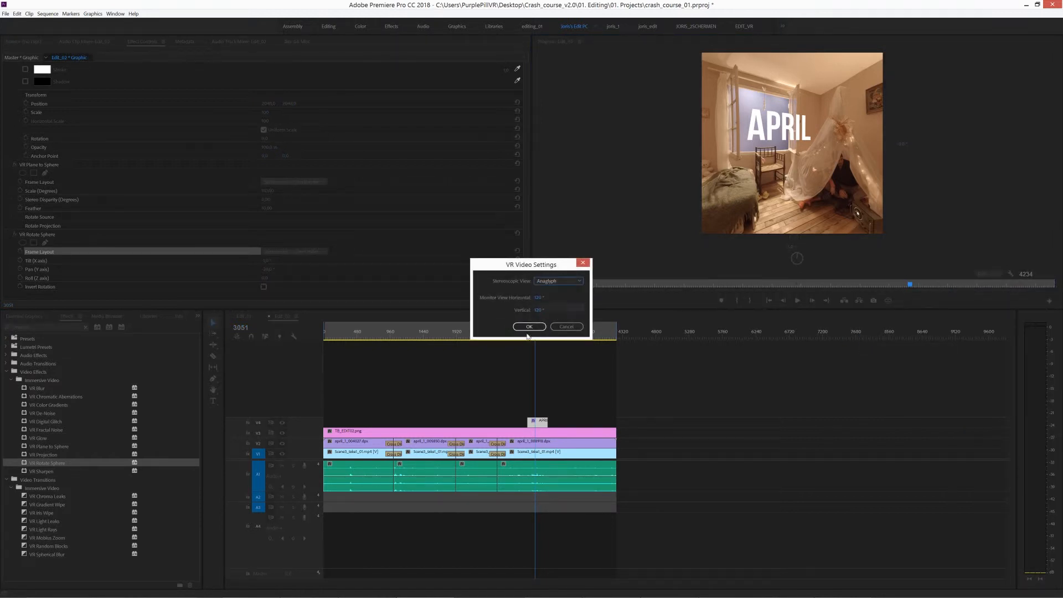
pyautogui.click(529, 327)
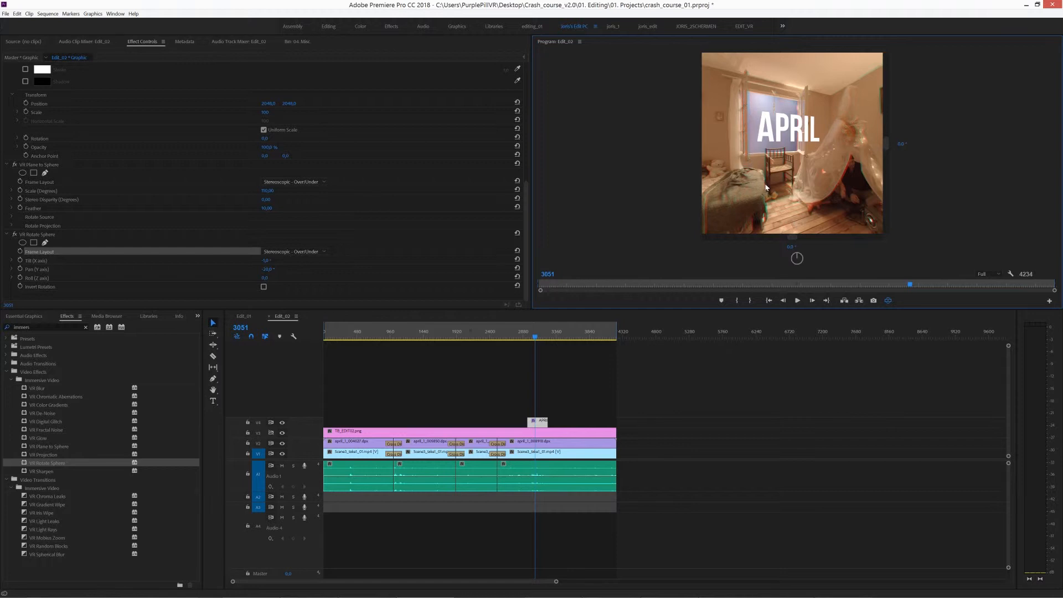
pyautogui.moveTo(818, 187)
pyautogui.mouseDown()
pyautogui.moveTo(786, 183)
pyautogui.moveTo(825, 190)
pyautogui.mouseUp()
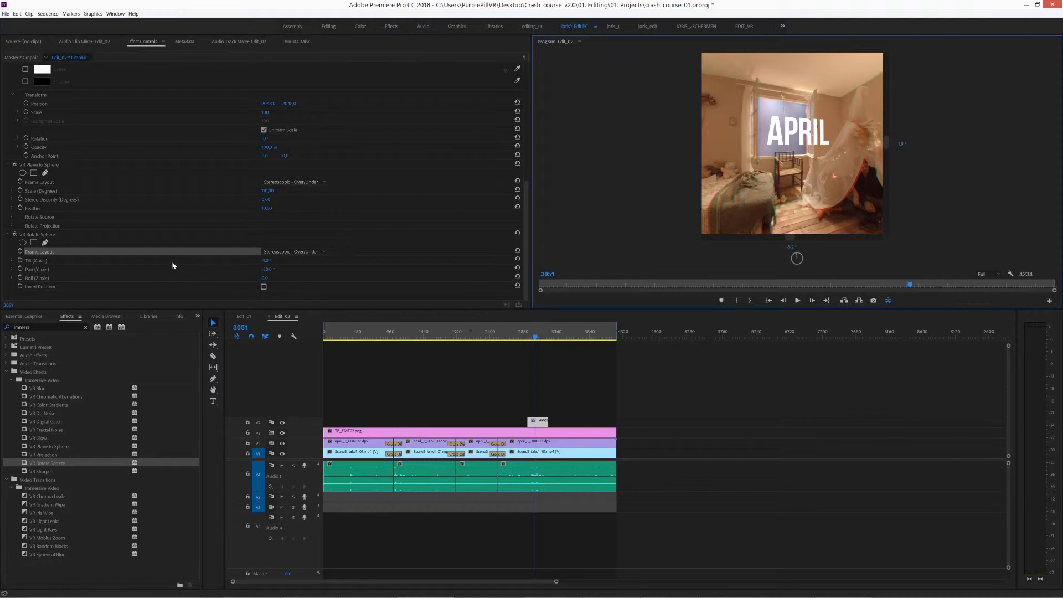
# Set the Stereo Disparity of the APRIL title's VR Plane to Sphere effect to 1 degree
pyautogui.click(61, 201)
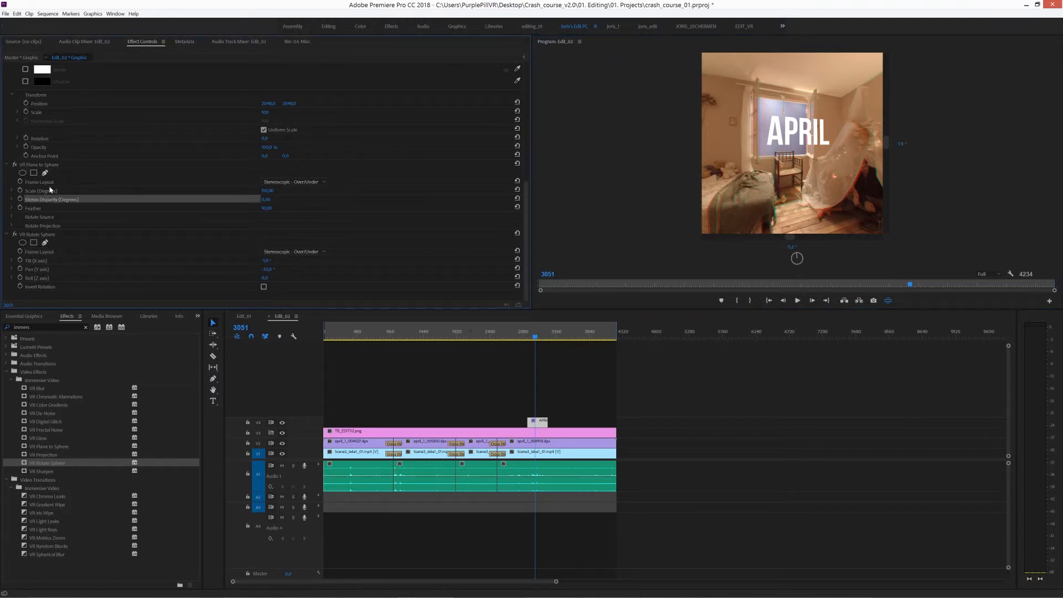
pyautogui.click(267, 200)
pyautogui.write('1')
pyautogui.press('Return')
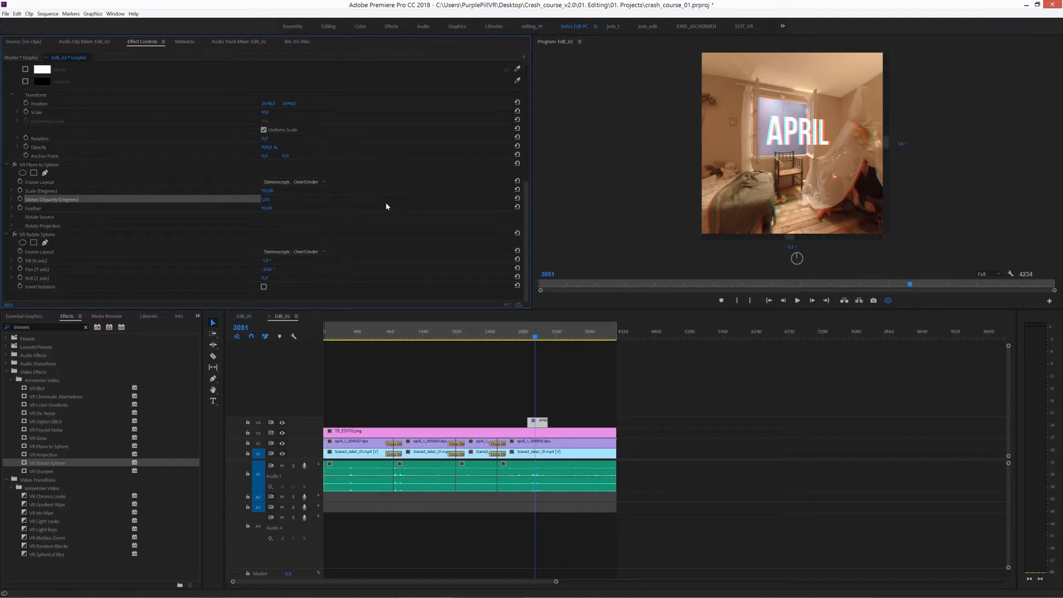
# Turn off the VR view in the program monitor and scrub through the Edit_02 sequence to check the flat over/under picture
pyautogui.moveTo(264, 207); pyautogui.dragTo(293, 205)
pyautogui.click(888, 300)
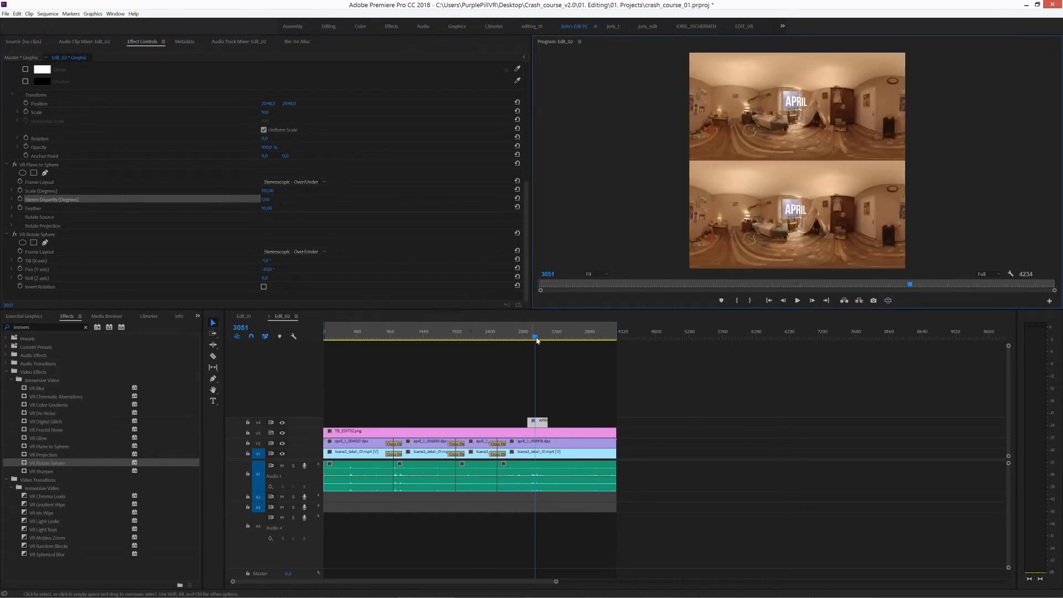
pyautogui.moveTo(535, 339); pyautogui.dragTo(325, 339)
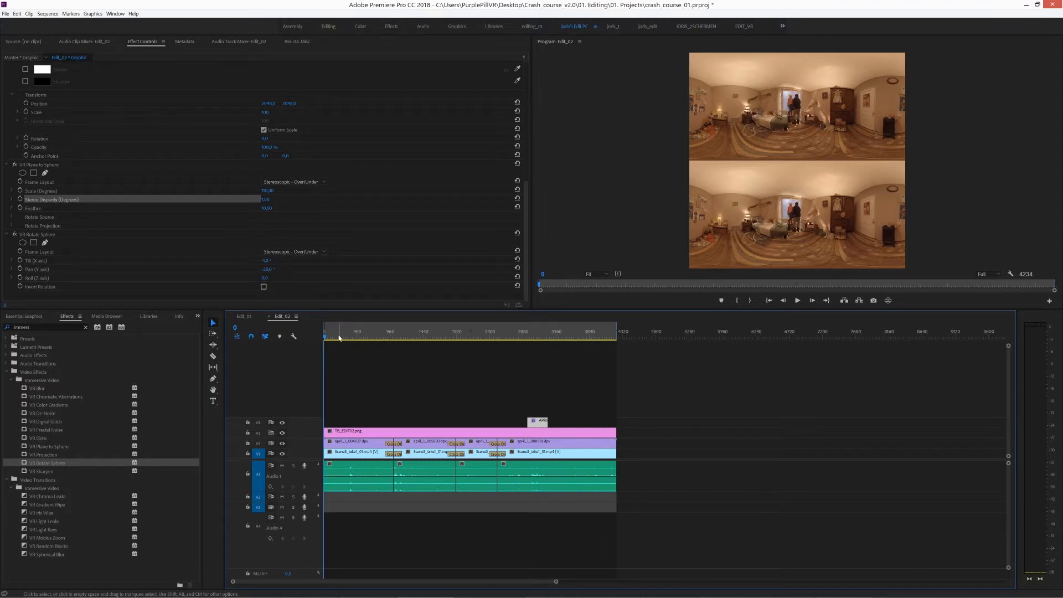
pyautogui.moveTo(339, 337); pyautogui.dragTo(573, 336)
# Open the media export settings for the Edit_02 sequence and choose QuickTime as the format
pyautogui.click(6, 13)
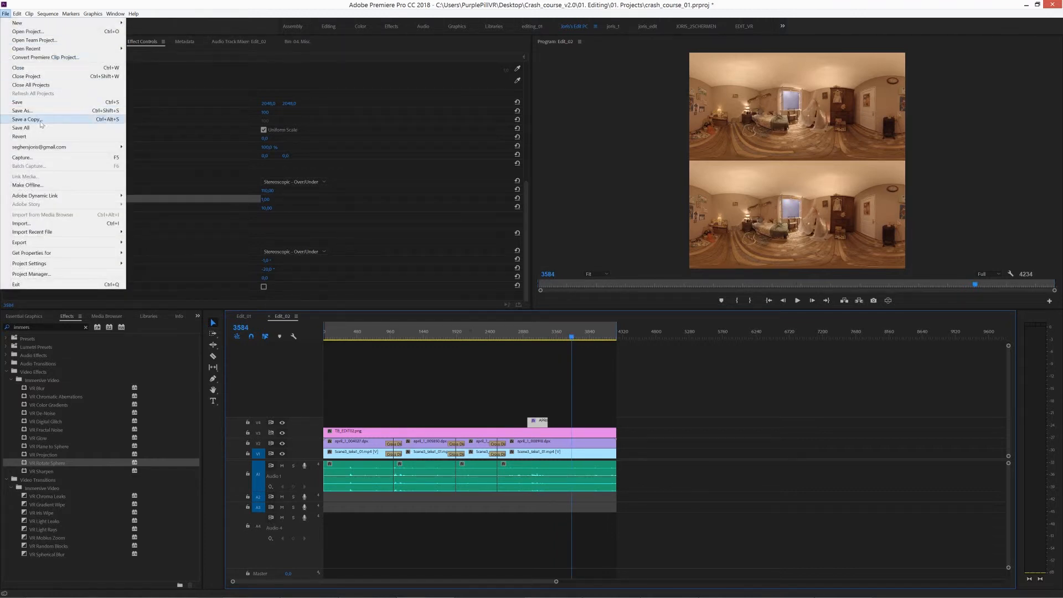
pyautogui.moveTo(66, 244)
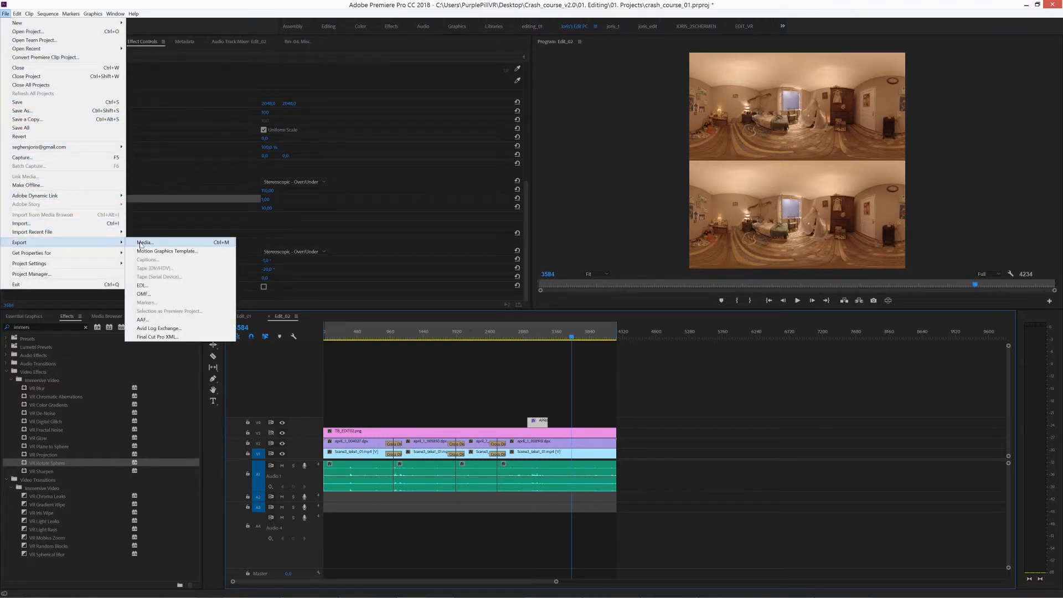
pyautogui.click(142, 243)
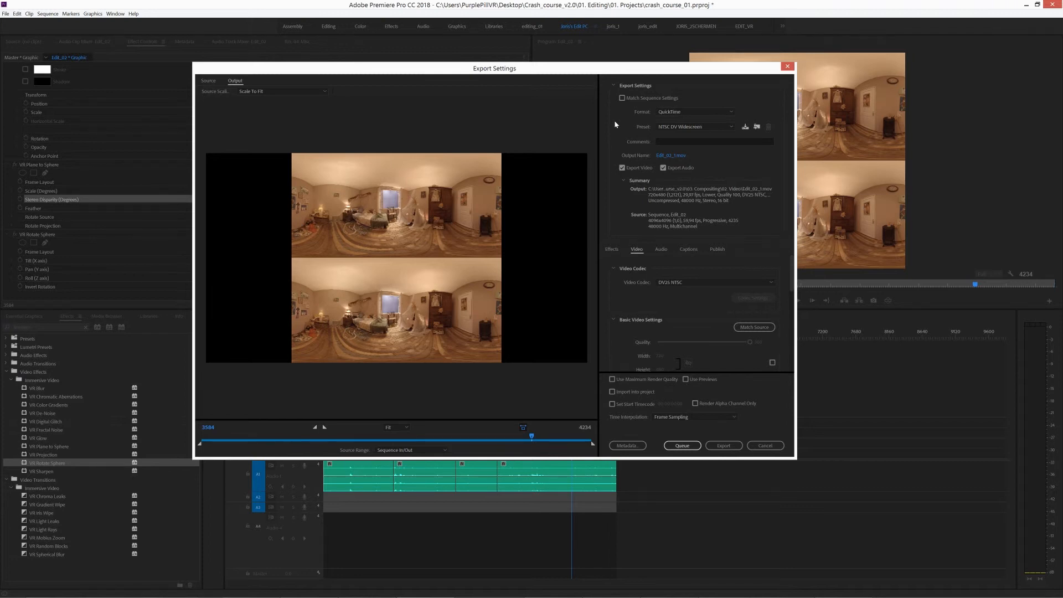
pyautogui.click(688, 112)
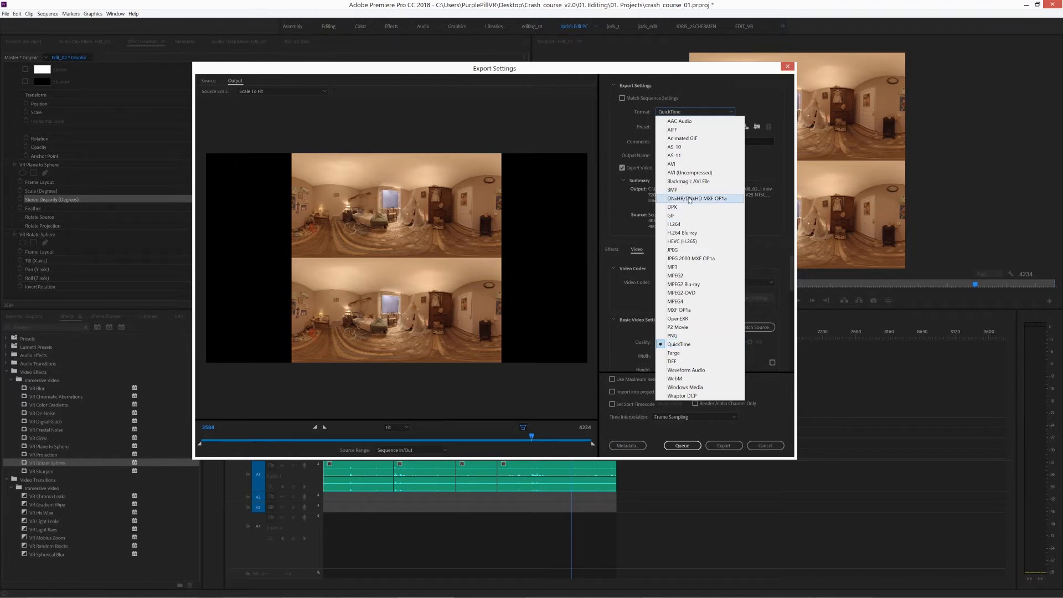
pyautogui.click(700, 348)
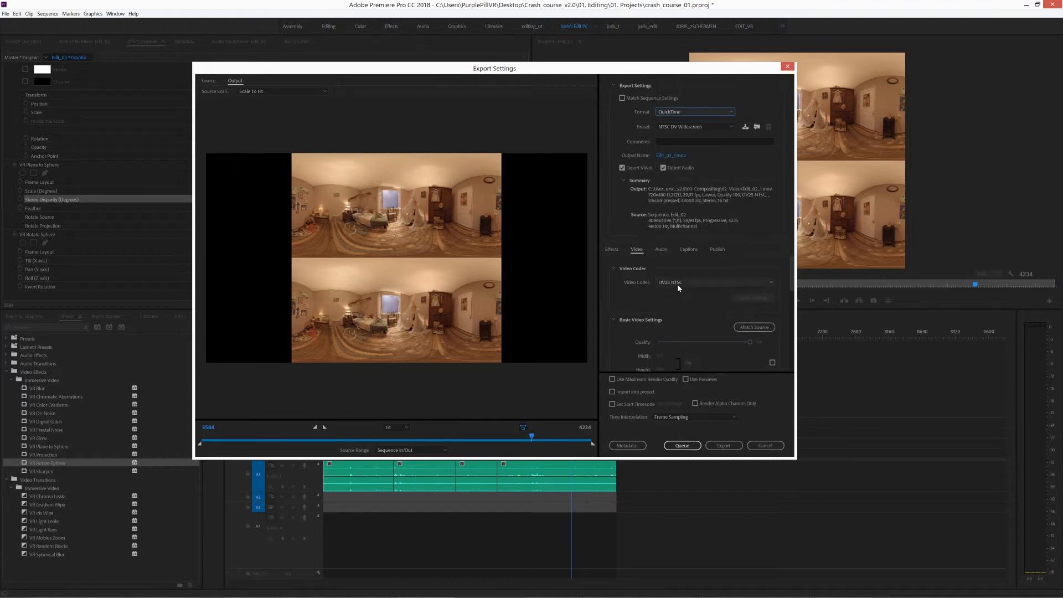
pyautogui.click(674, 113)
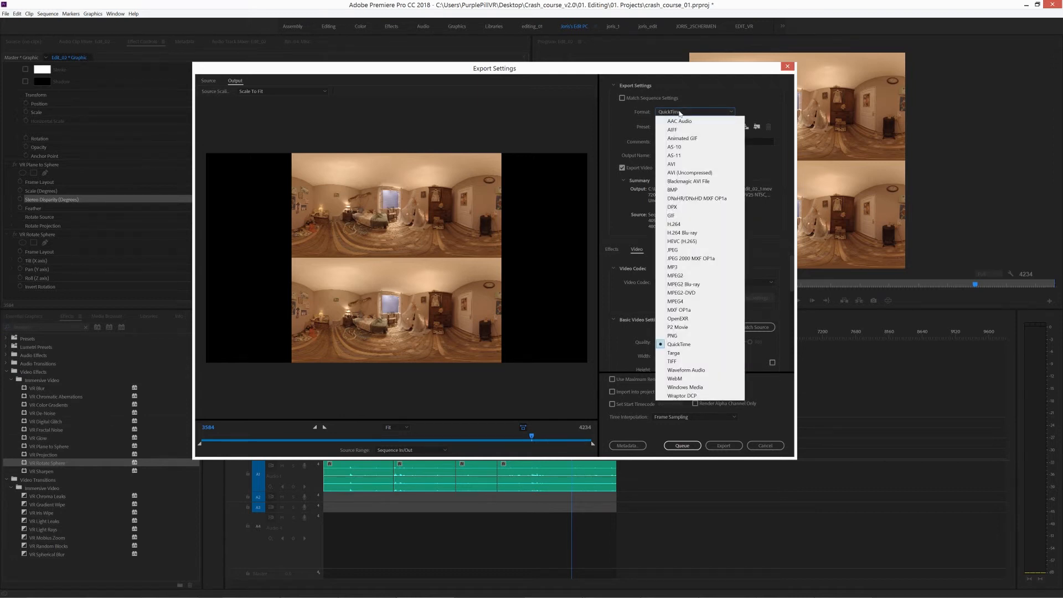
pyautogui.click(681, 344)
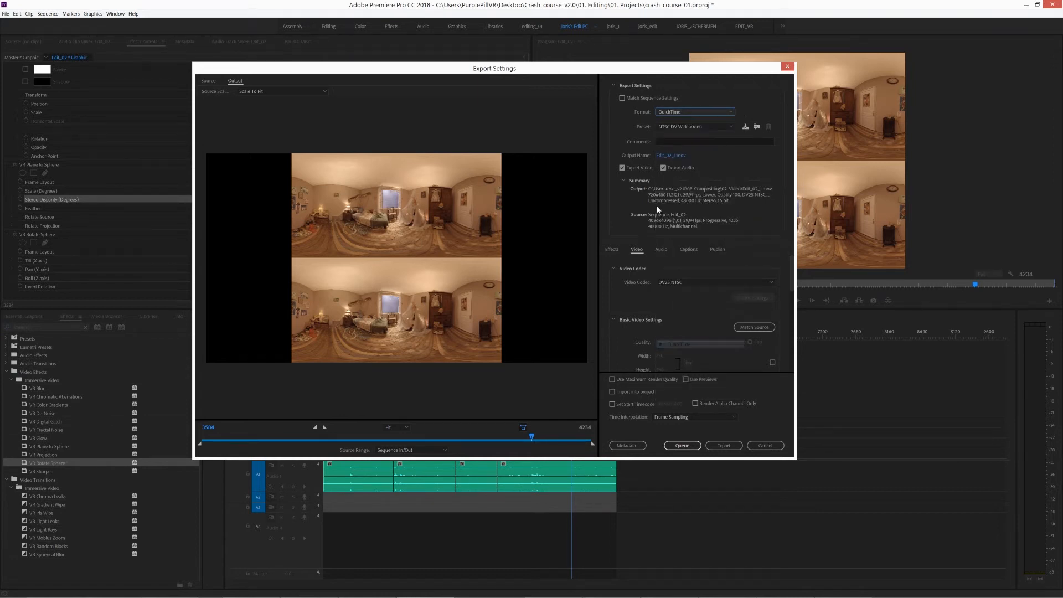
# Apply the GoPro CineForm RGB 12-bit with alpha at Maximum Bit Depth preset and raise the video quality to 5
pyautogui.click(681, 127)
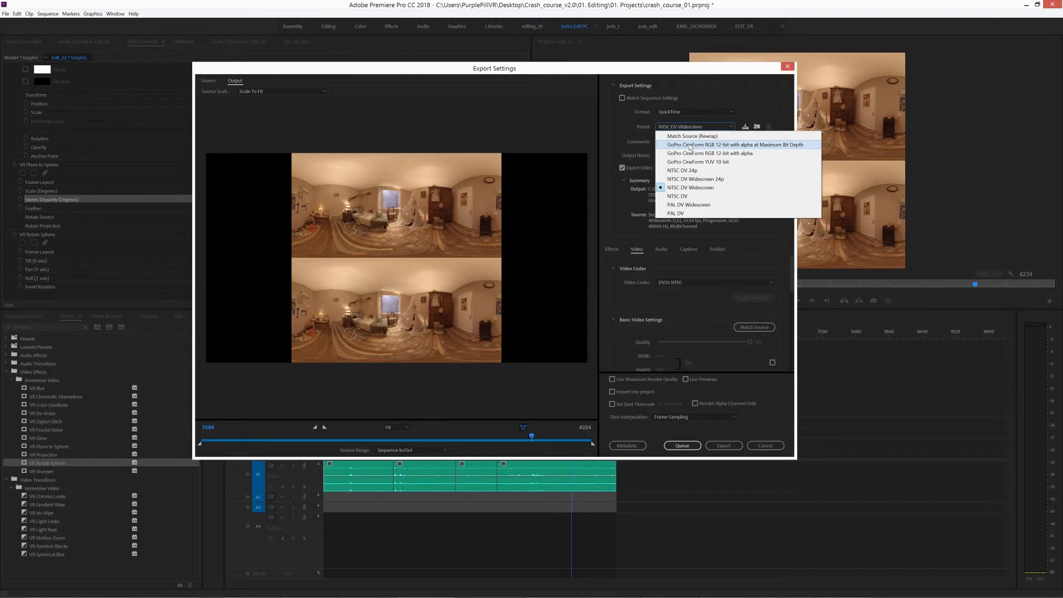
pyautogui.click(690, 145)
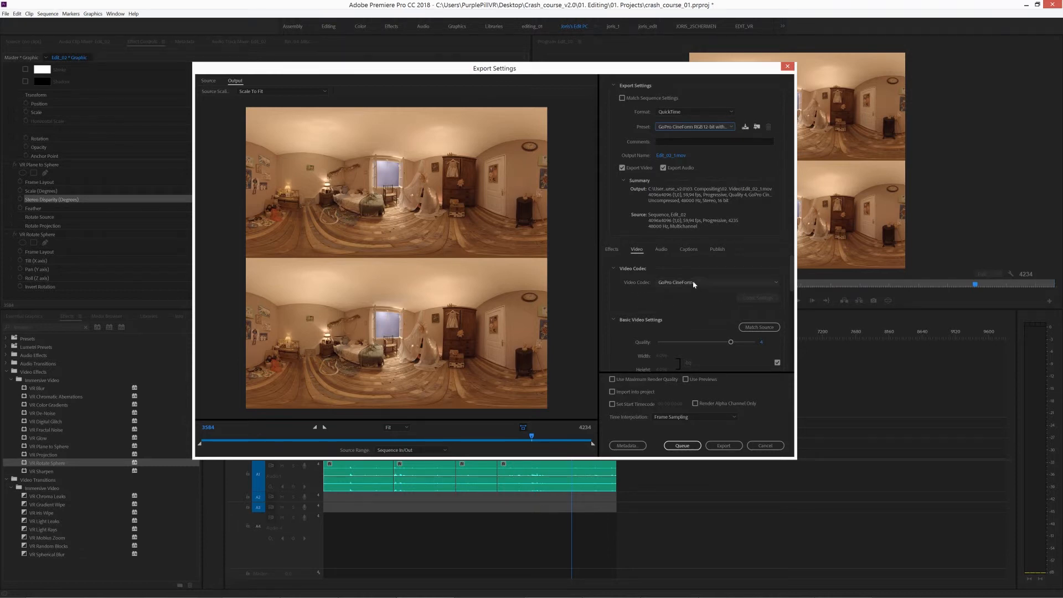
pyautogui.scroll(-1, 636, 287)
pyautogui.moveTo(731, 307); pyautogui.dragTo(749, 307)
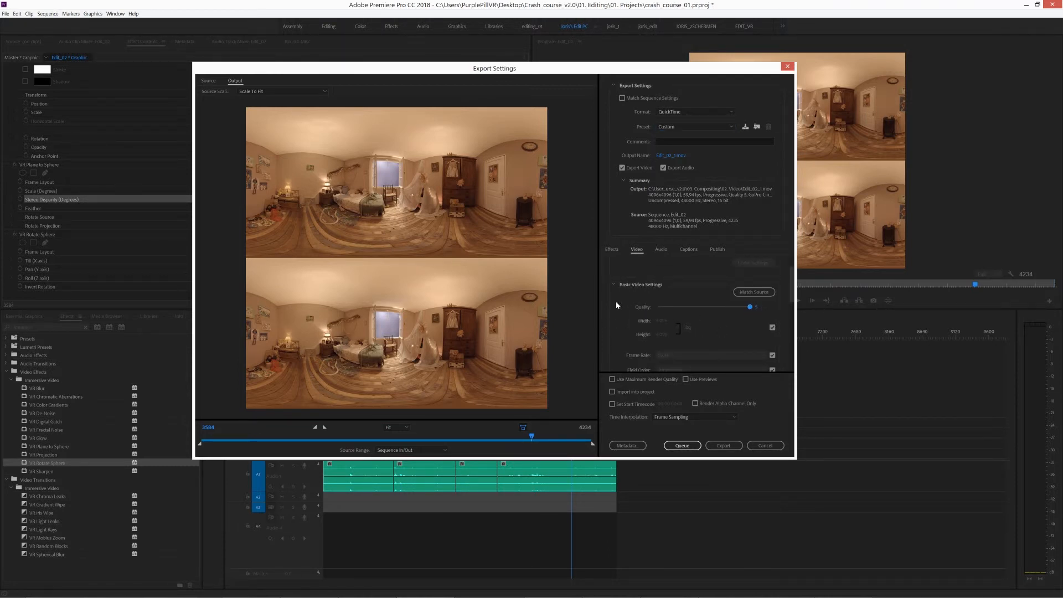
# Check the remaining video settings down to the VR frame layout and enable Use Maximum Render Quality
pyautogui.scroll(-2, 618, 308)
pyautogui.scroll(1, 640, 296)
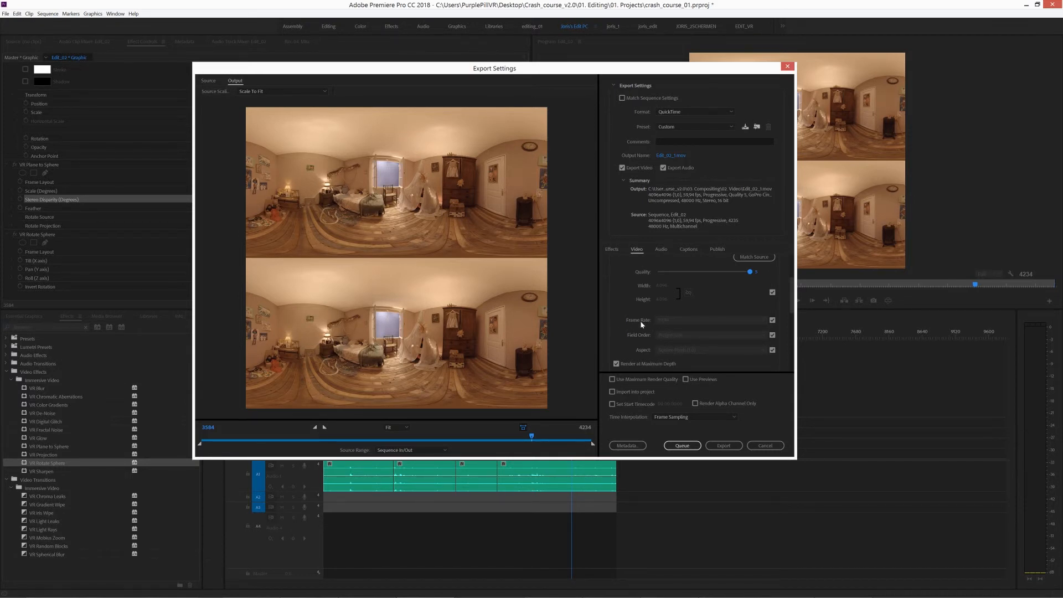
pyautogui.scroll(-1, 626, 322)
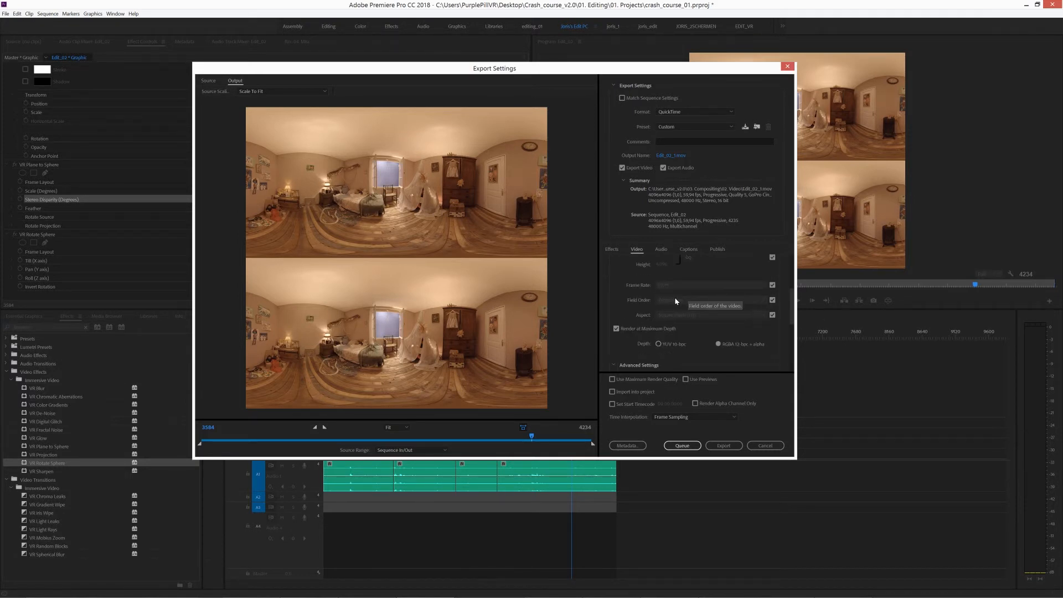
pyautogui.scroll(-1, 627, 308)
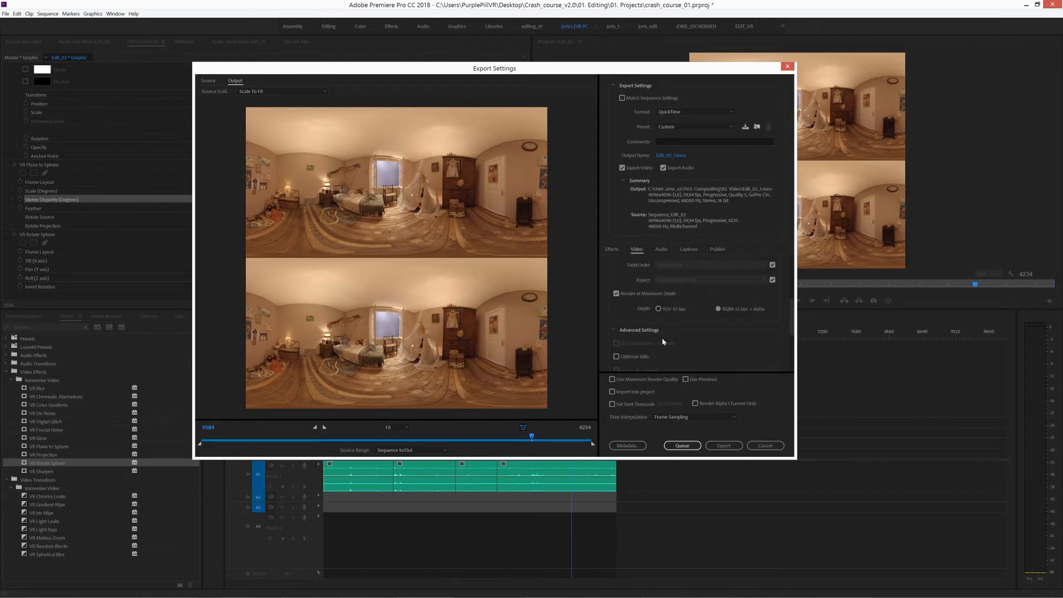
pyautogui.scroll(-3, 662, 338)
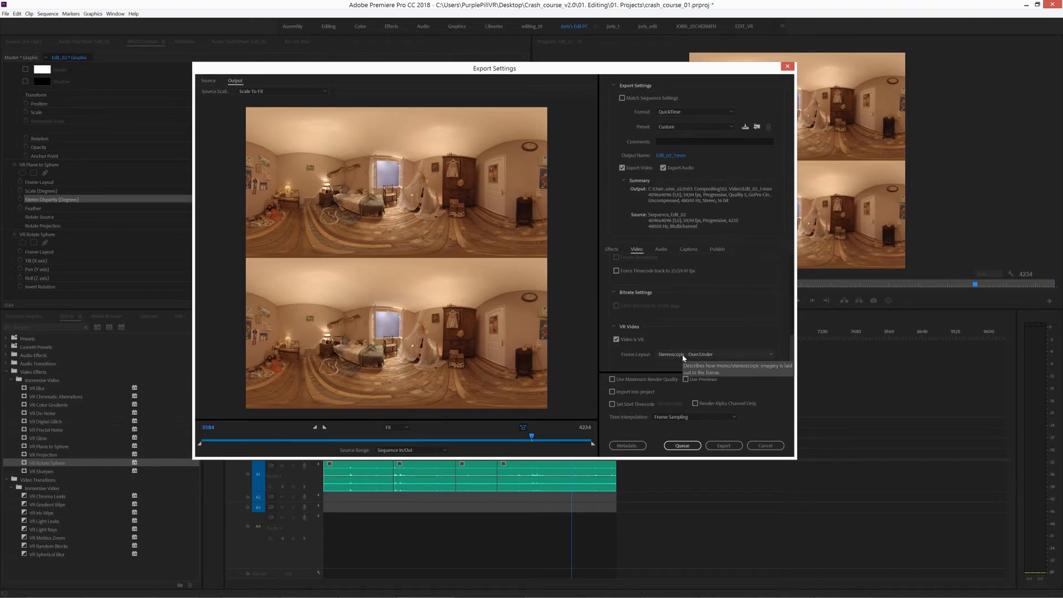
pyautogui.click(626, 380)
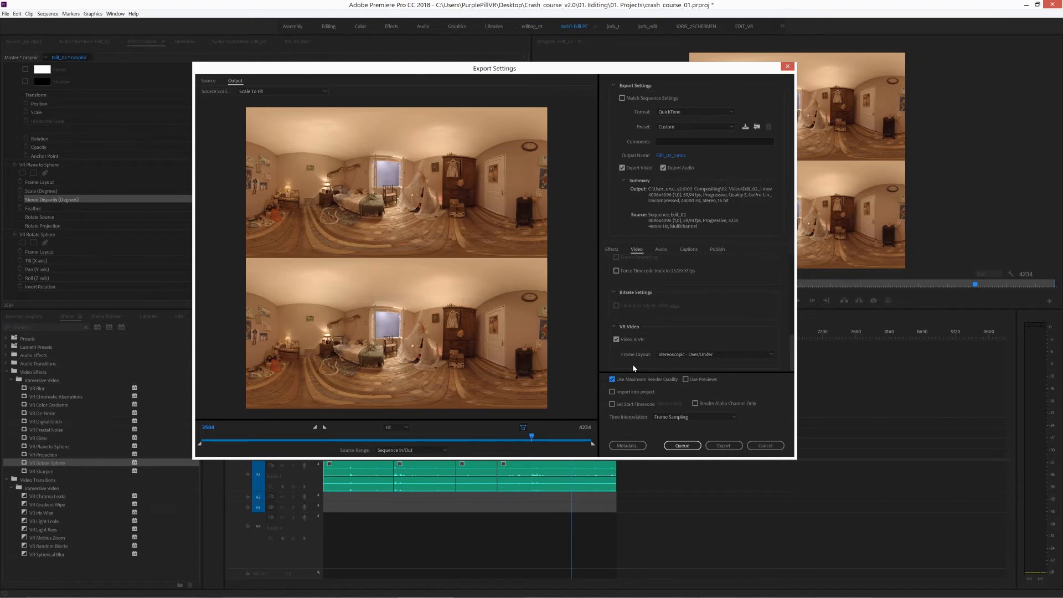
# Set the export's output file to April_01.mov in the 05. Exports folder under Crash_course_v2.0 > 01. Editing
pyautogui.click(670, 155)
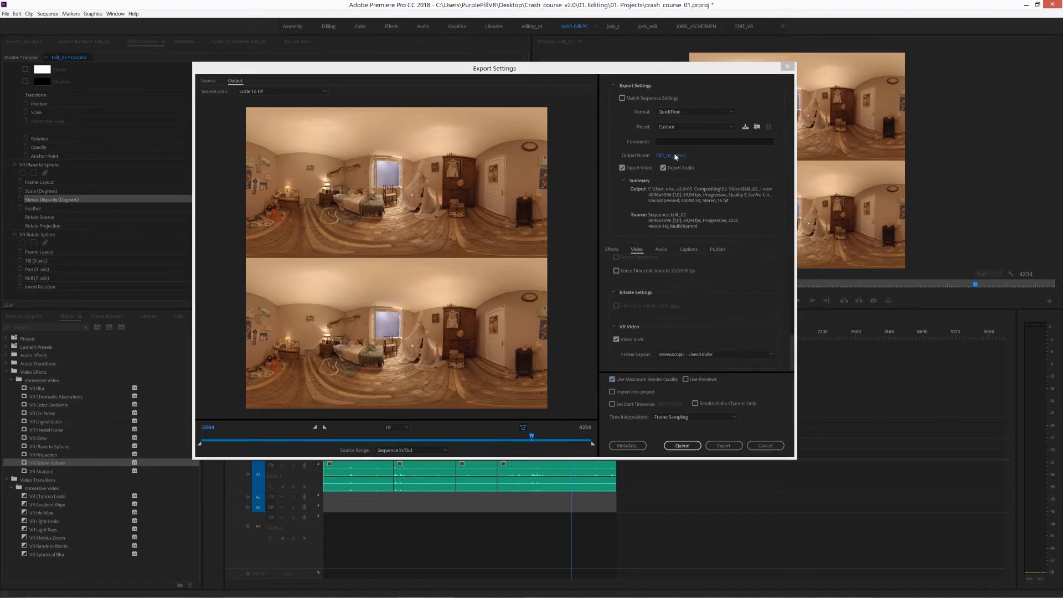
pyautogui.click(274, 94)
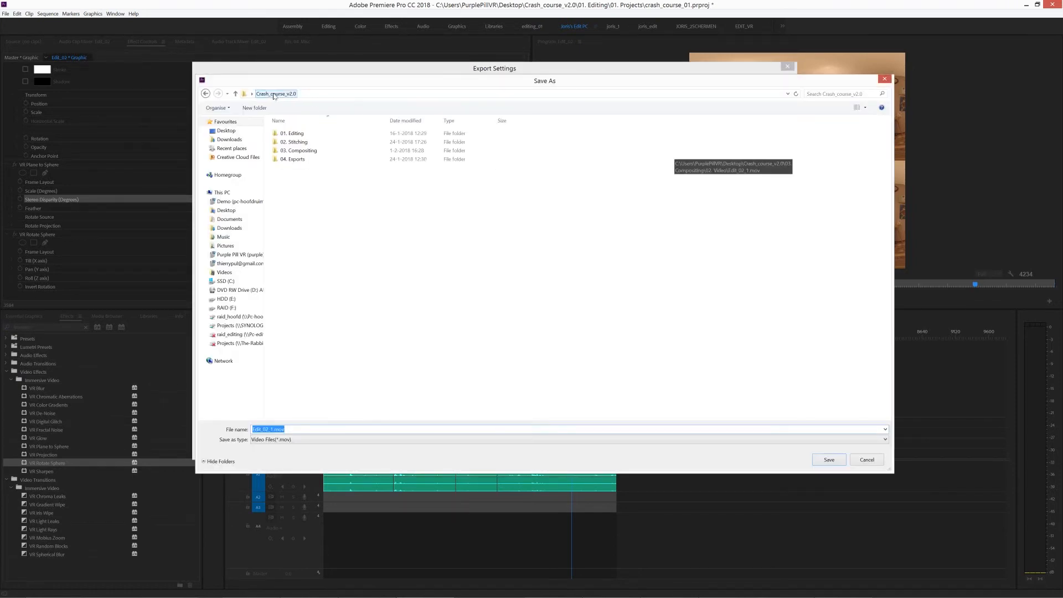
pyautogui.doubleClick(320, 134)
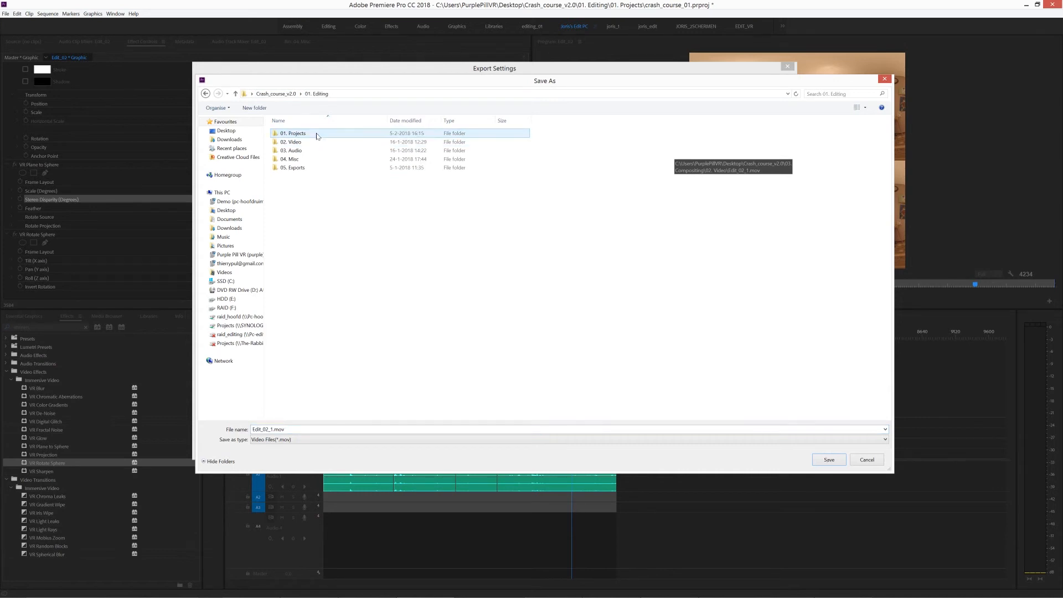
pyautogui.doubleClick(311, 168)
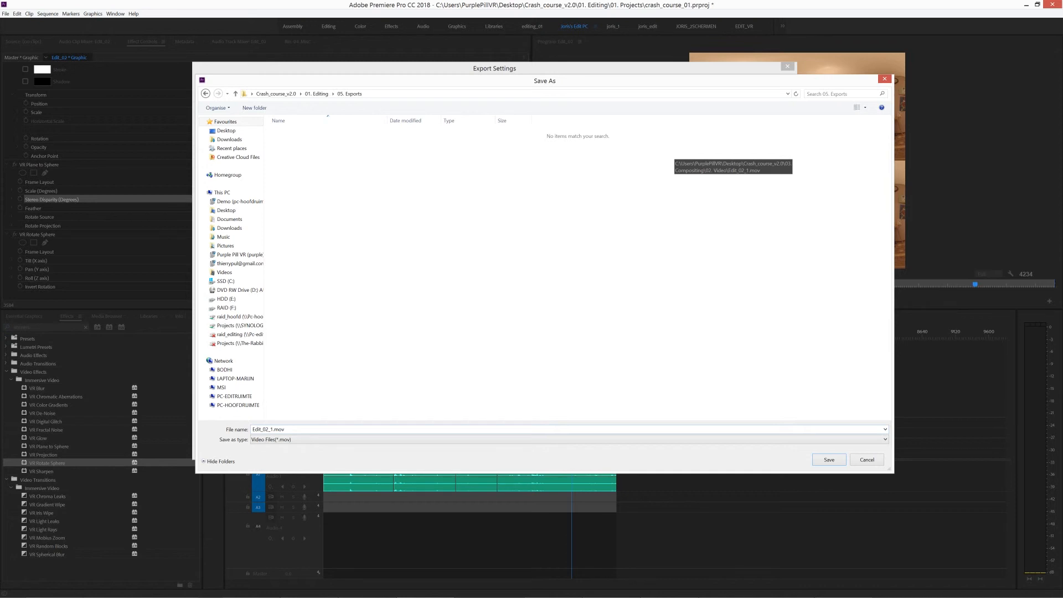
pyautogui.click(274, 430)
pyautogui.moveTo(274, 430); pyautogui.dragTo(229, 431)
pyautogui.write('Apri')
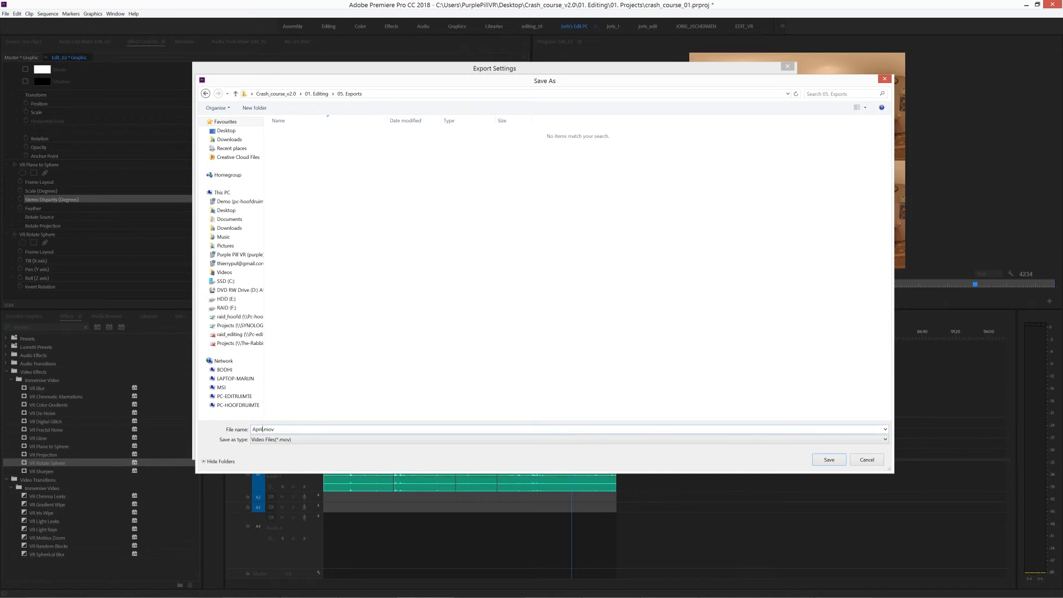
pyautogui.write('l_01')
pyautogui.press('Return')
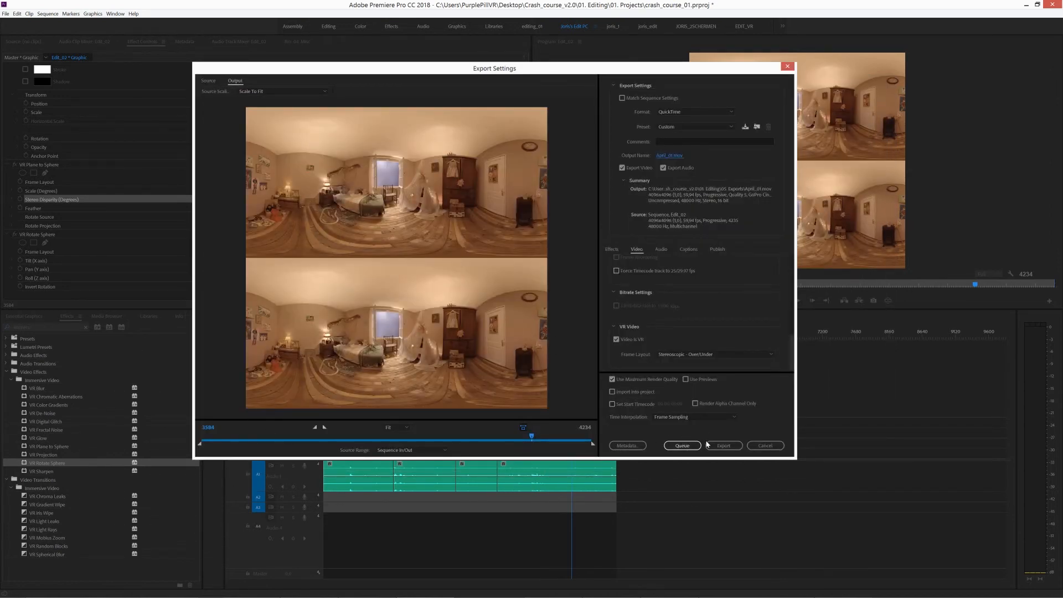
# Send the export to the Adobe Media Encoder queue and start encoding it
pyautogui.click(683, 448)
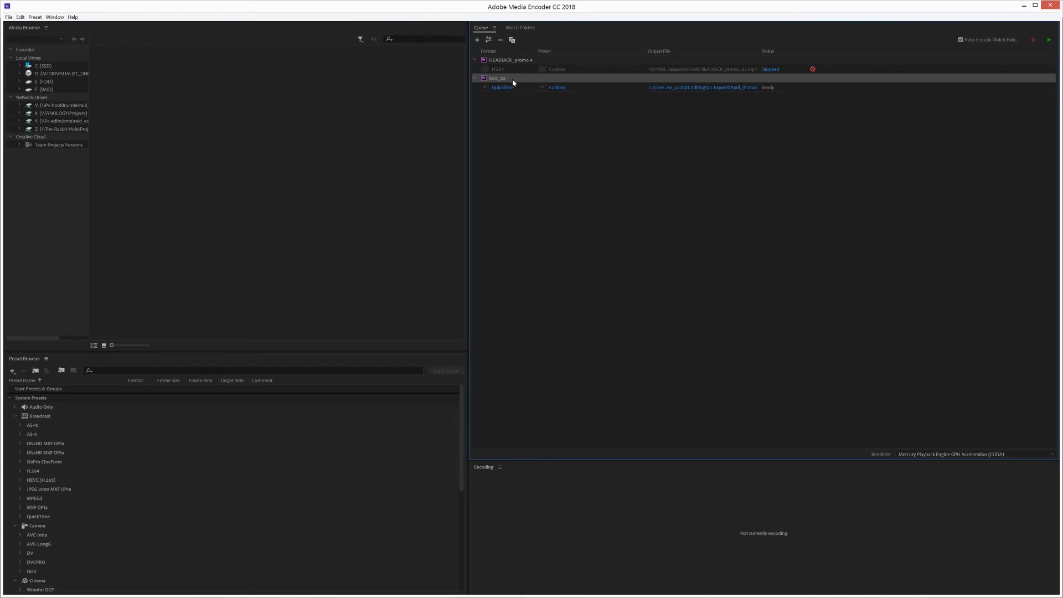
pyautogui.click(1052, 42)
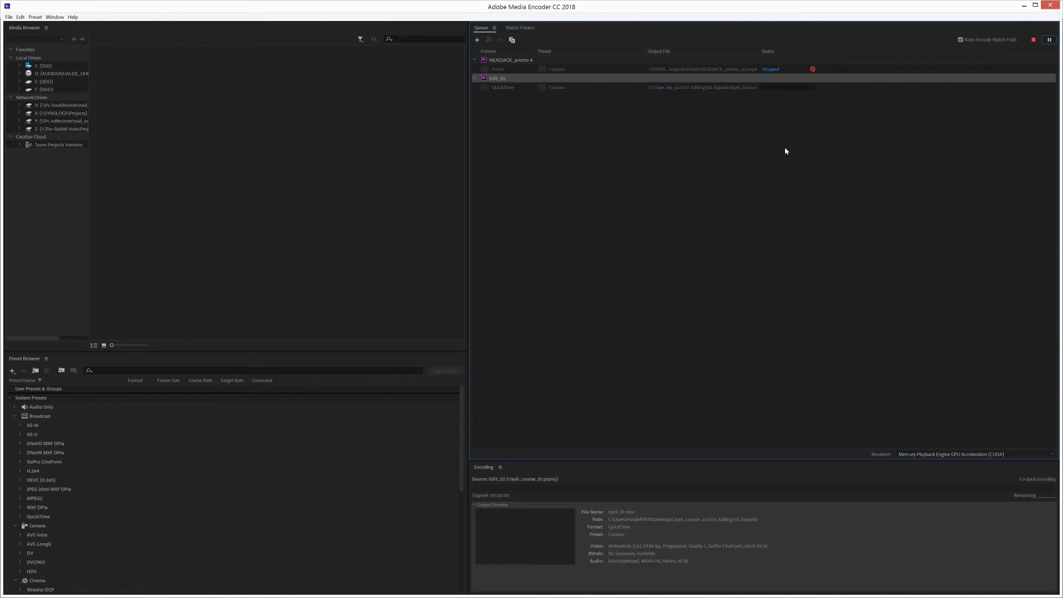